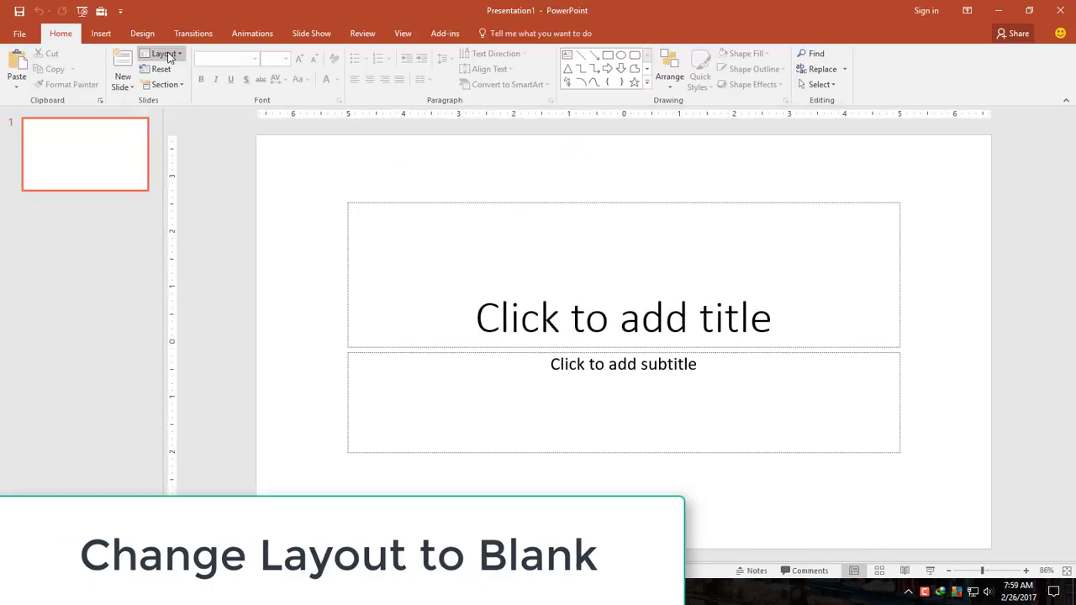
# - Switch the first slide to the Blank layout so no placeholders remain
pyautogui.click(162, 53)
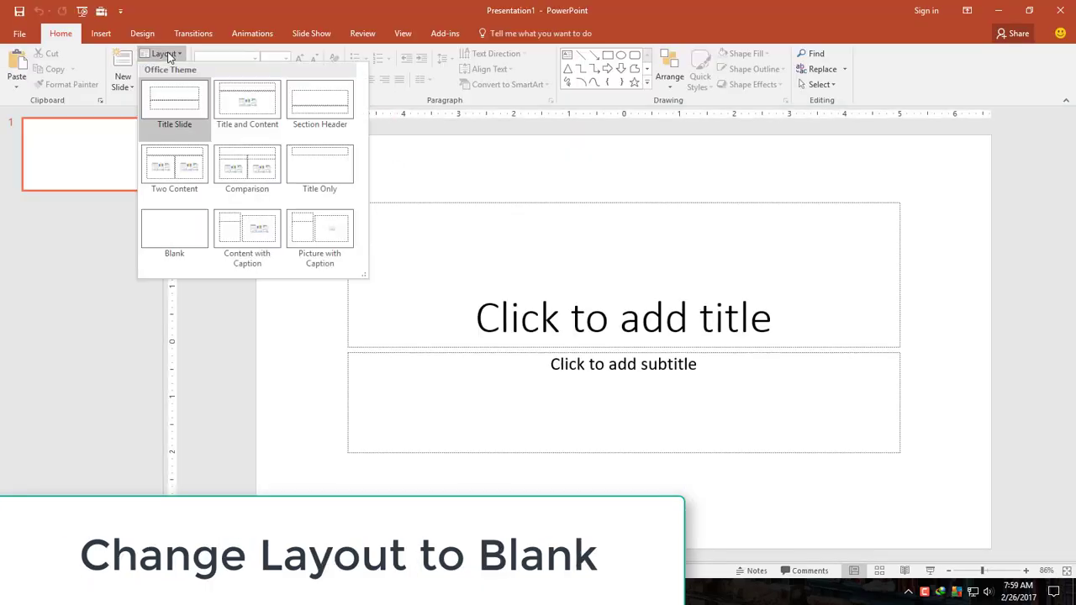
pyautogui.click(171, 231)
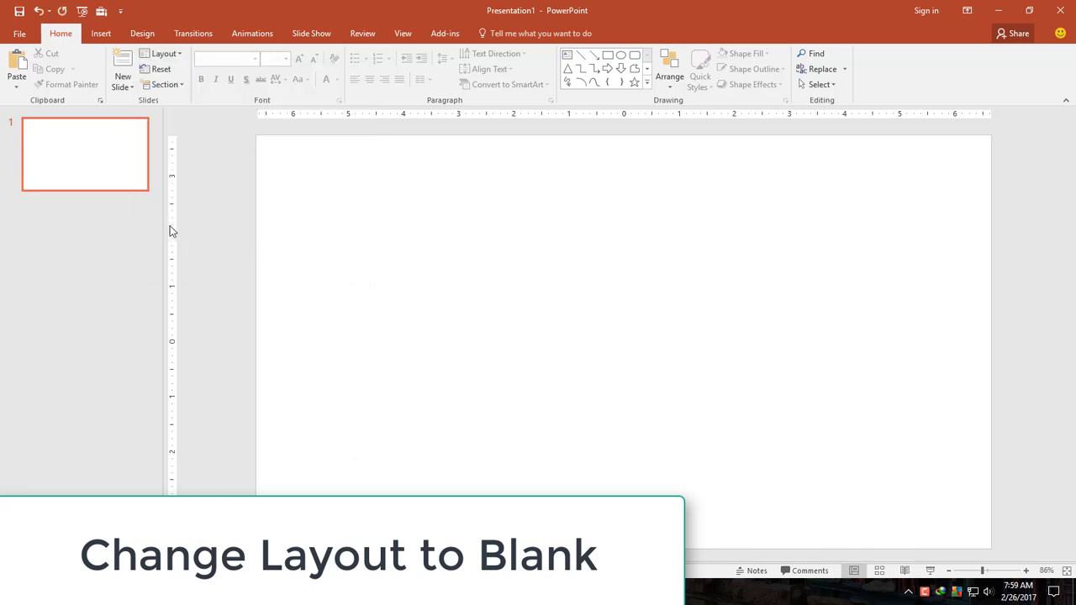
# - Draw a closed four-corner freeform wing near the slide centre, about 4.93" tall and 4.11" wide
pyautogui.click(103, 33)
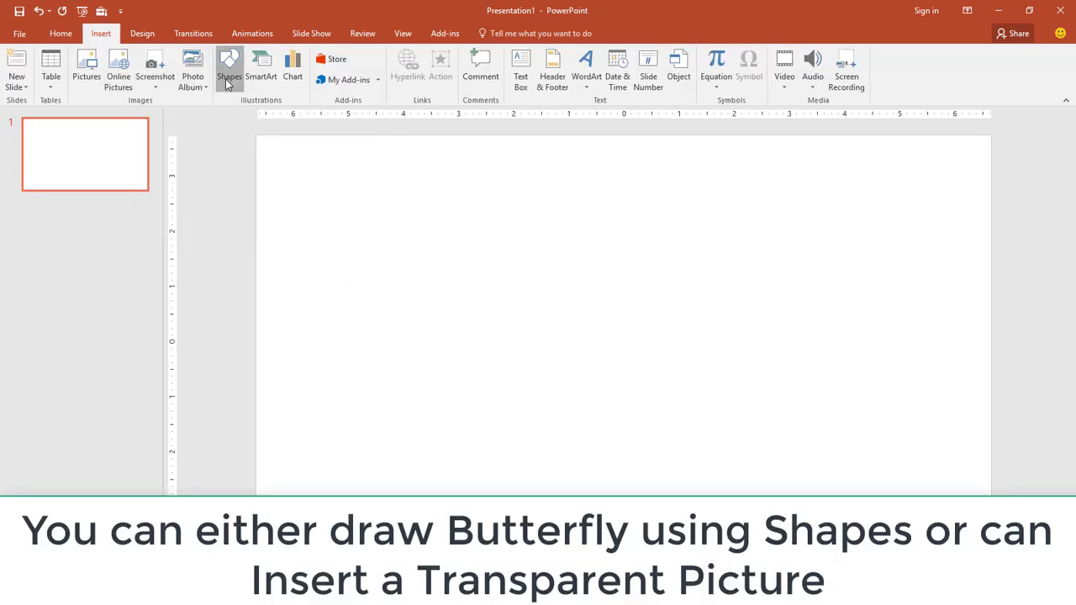
pyautogui.click(228, 72)
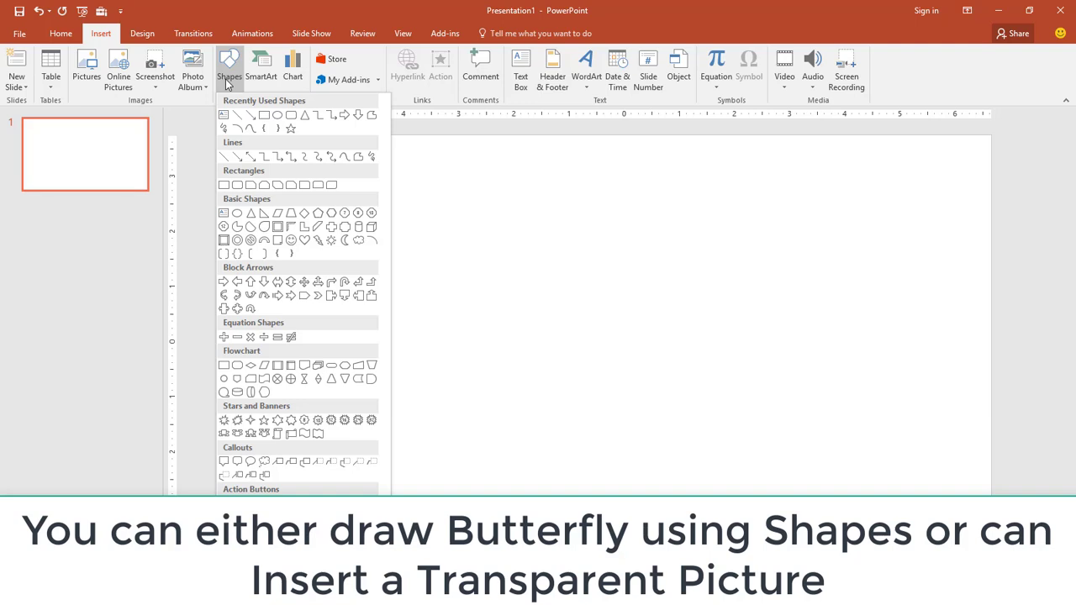
pyautogui.click(357, 160)
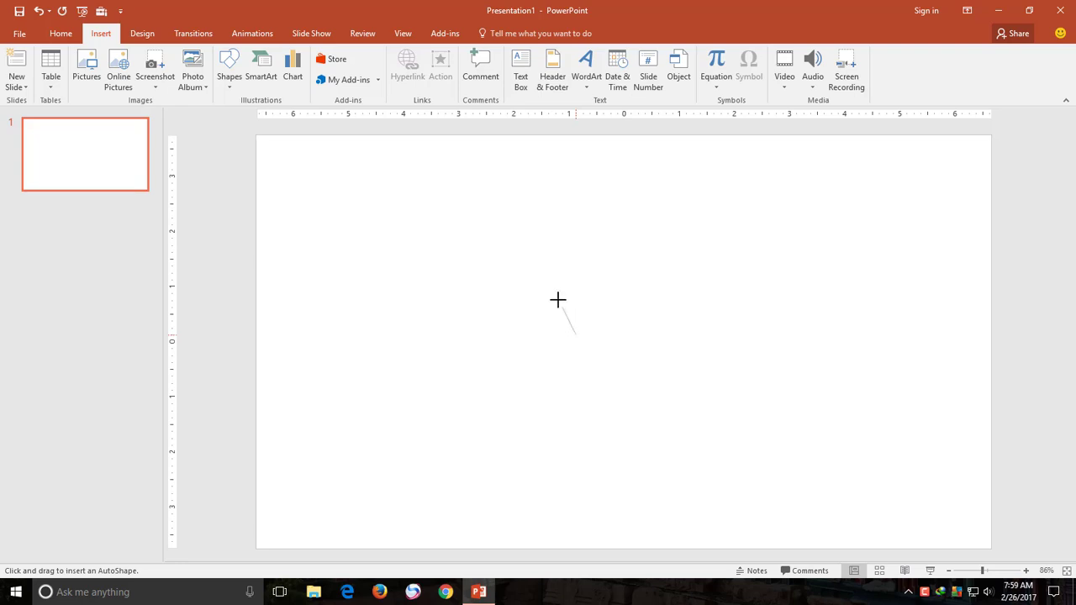
pyautogui.moveTo(558, 300); pyautogui.dragTo(520, 277)
pyautogui.click(516, 271)
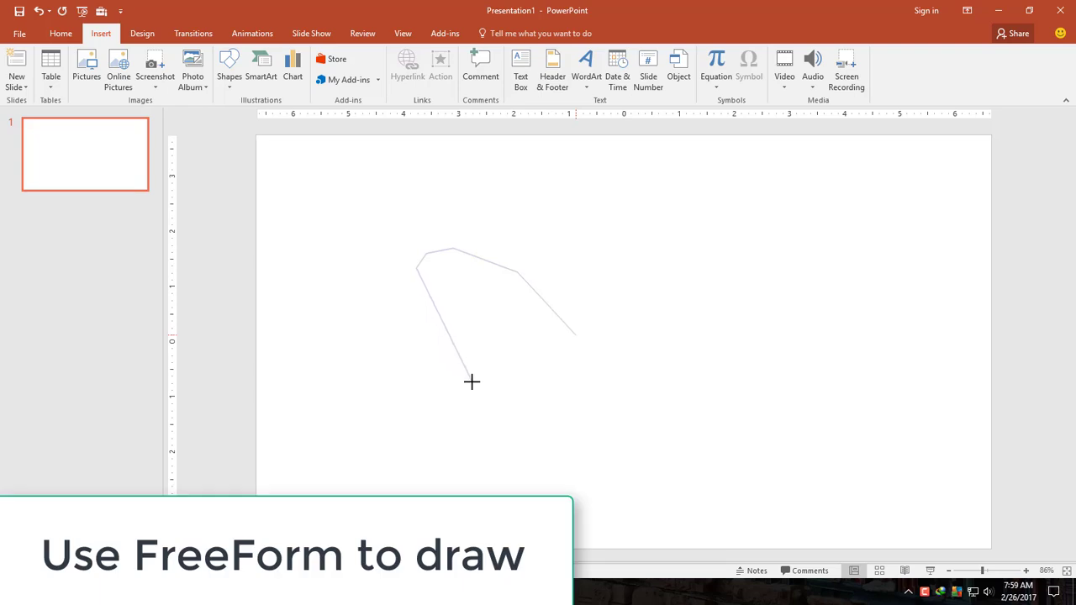
pyautogui.click(472, 381)
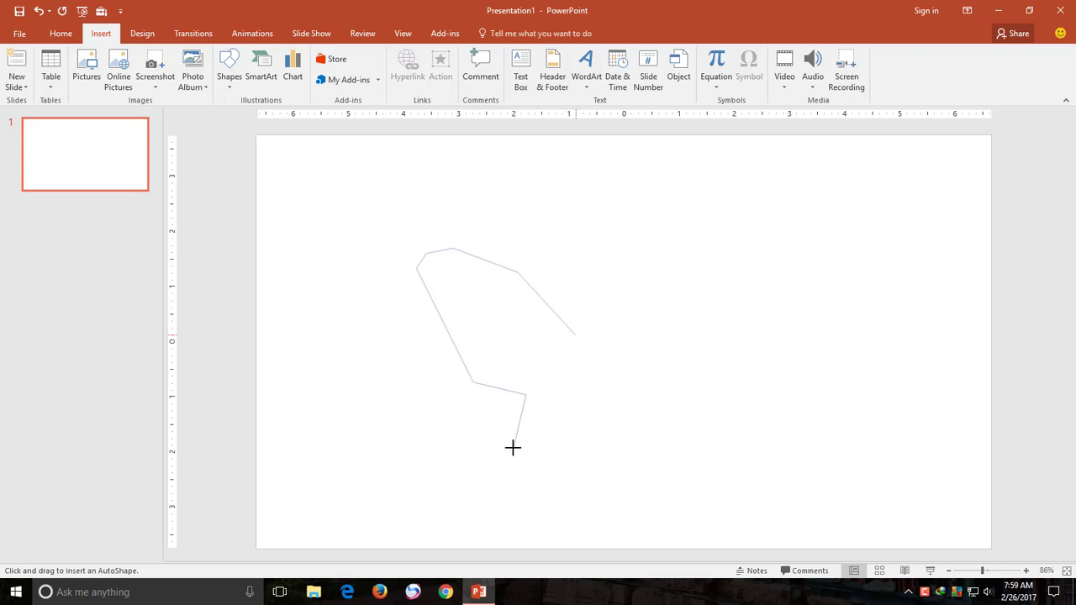
pyautogui.click(522, 476)
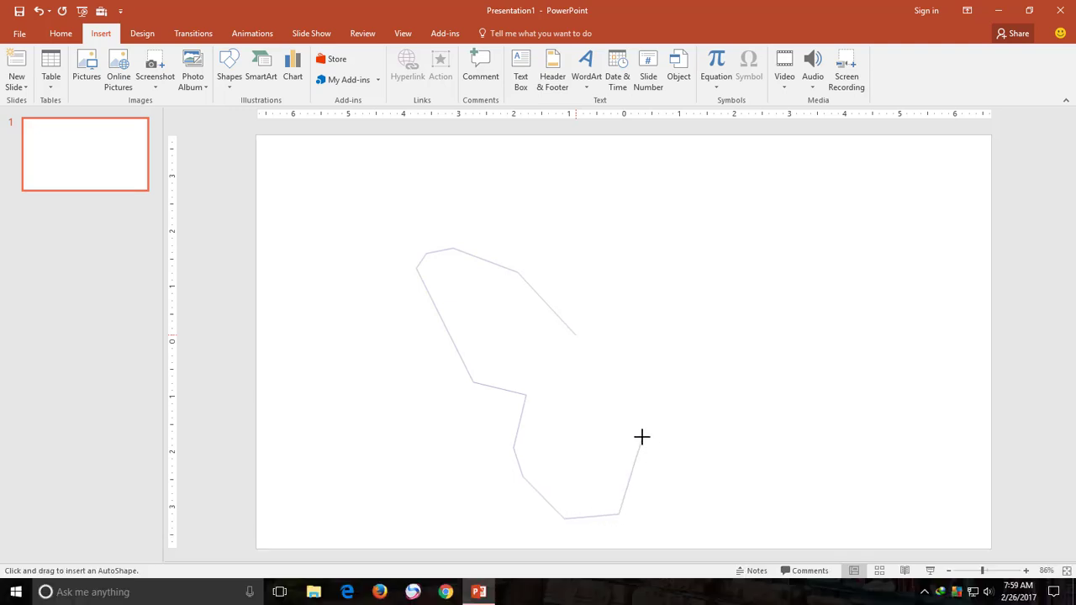
pyautogui.click(620, 359)
pyautogui.click(572, 333)
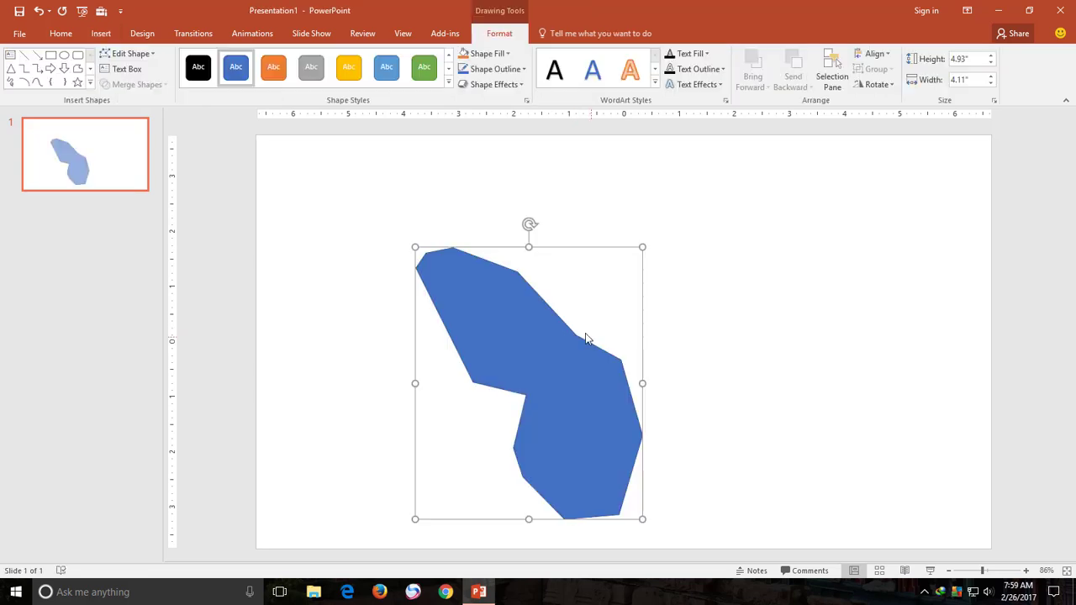
# - Edit the wing's points, adding a point on the upper-right edge and smoothing the upper-right points
pyautogui.click(119, 53)
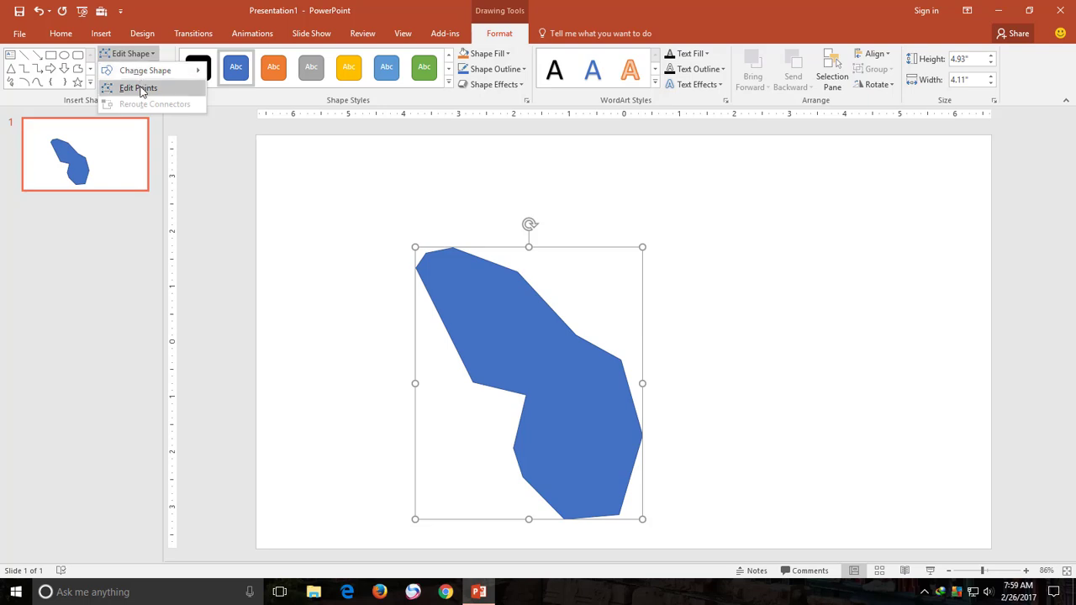
pyautogui.click(139, 88)
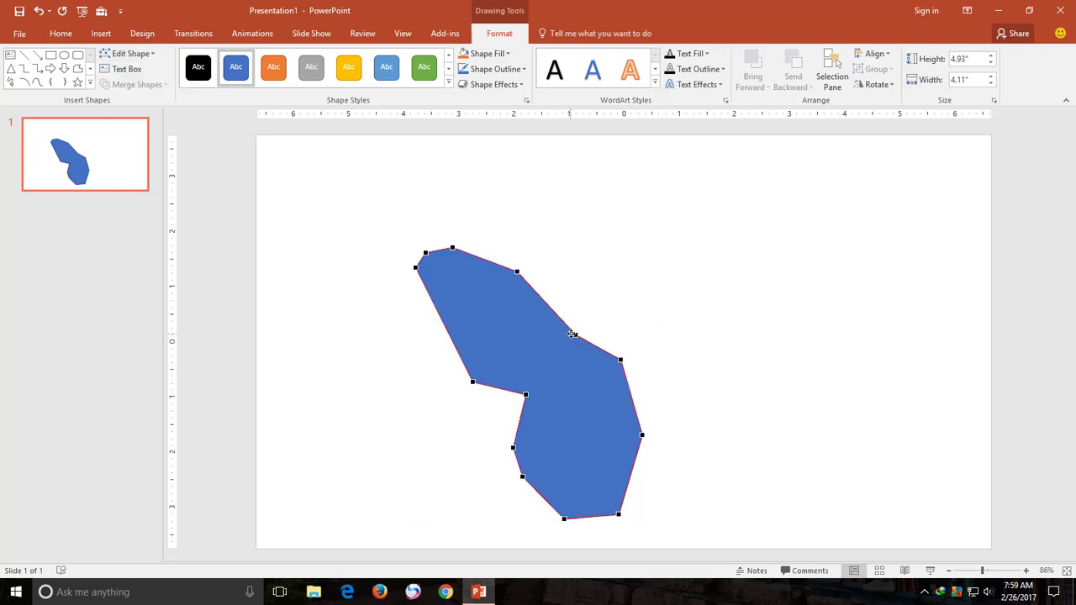
pyautogui.moveTo(575, 334); pyautogui.dragTo(592, 315)
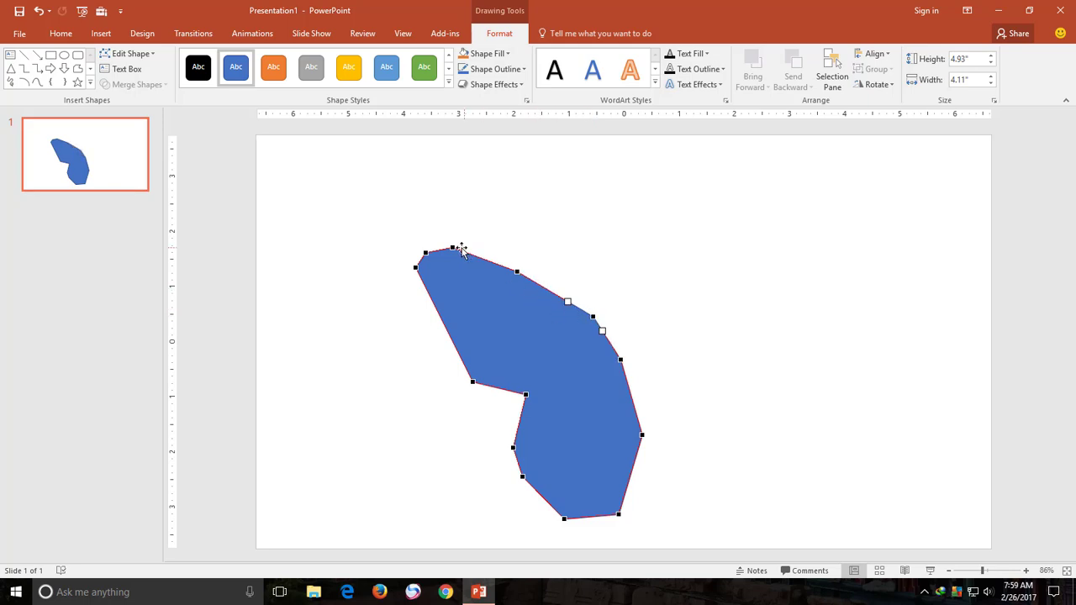
pyautogui.rightClick(517, 271)
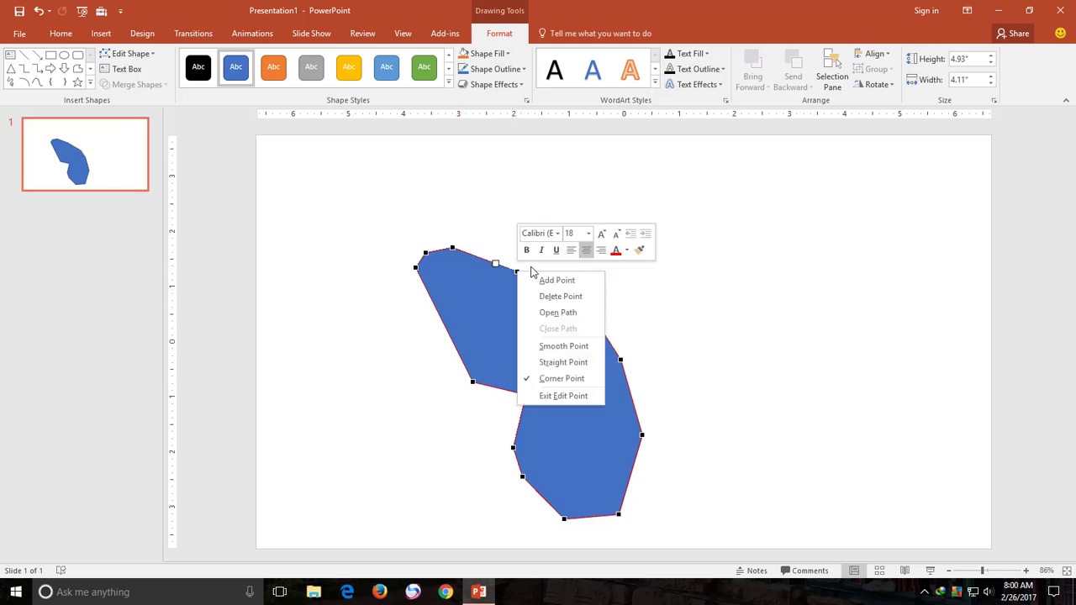
pyautogui.click(608, 345)
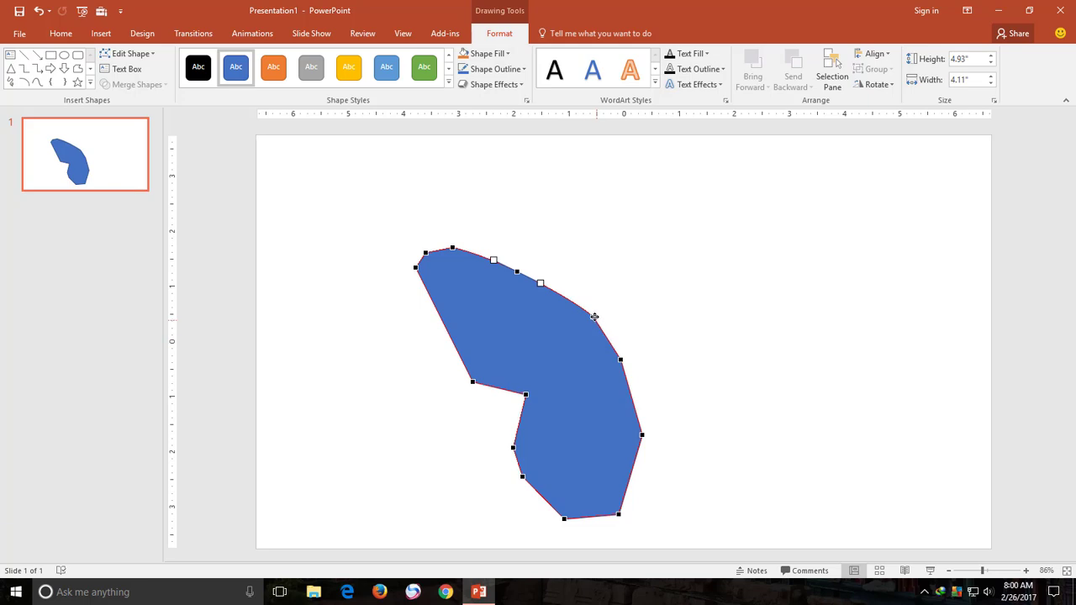
pyautogui.rightClick(594, 316)
pyautogui.click(631, 391)
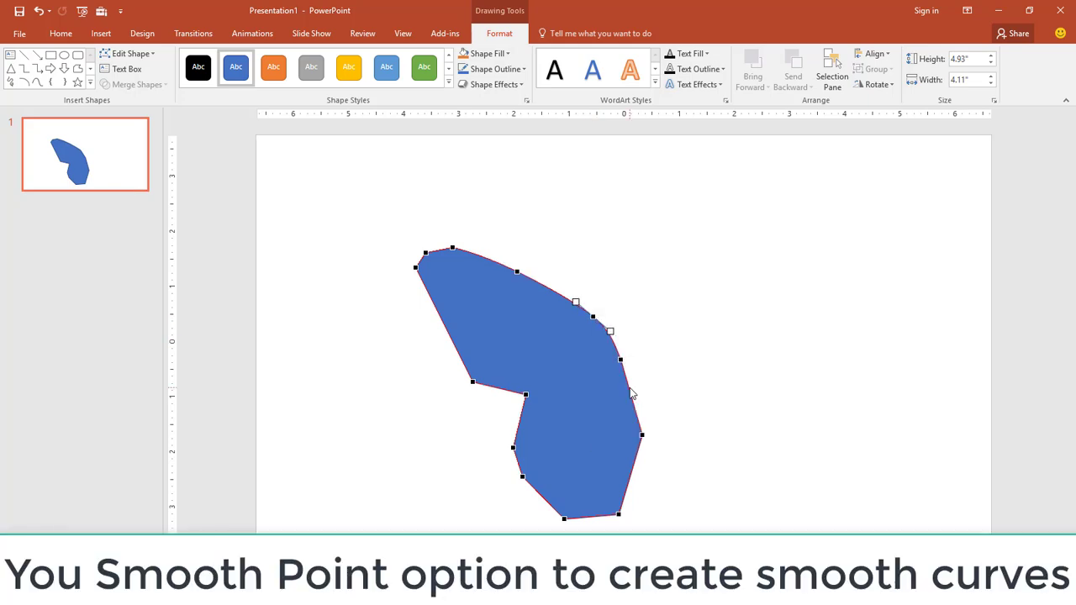
# - Make the wing's right-side, lower-right, bottom and lower-left points smooth
pyautogui.rightClick(619, 360)
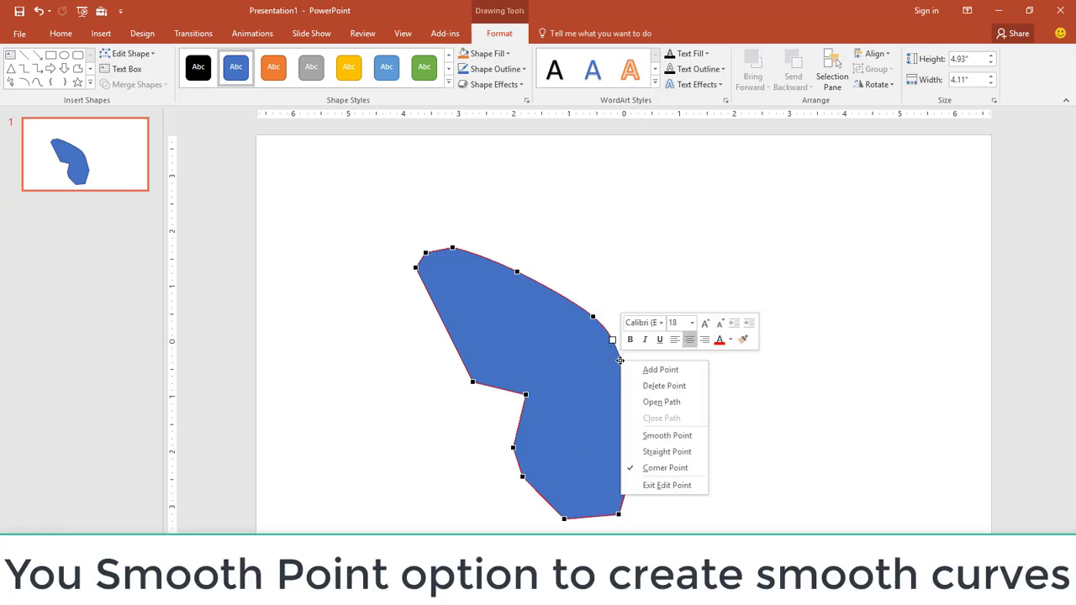
pyautogui.click(648, 429)
pyautogui.rightClick(641, 436)
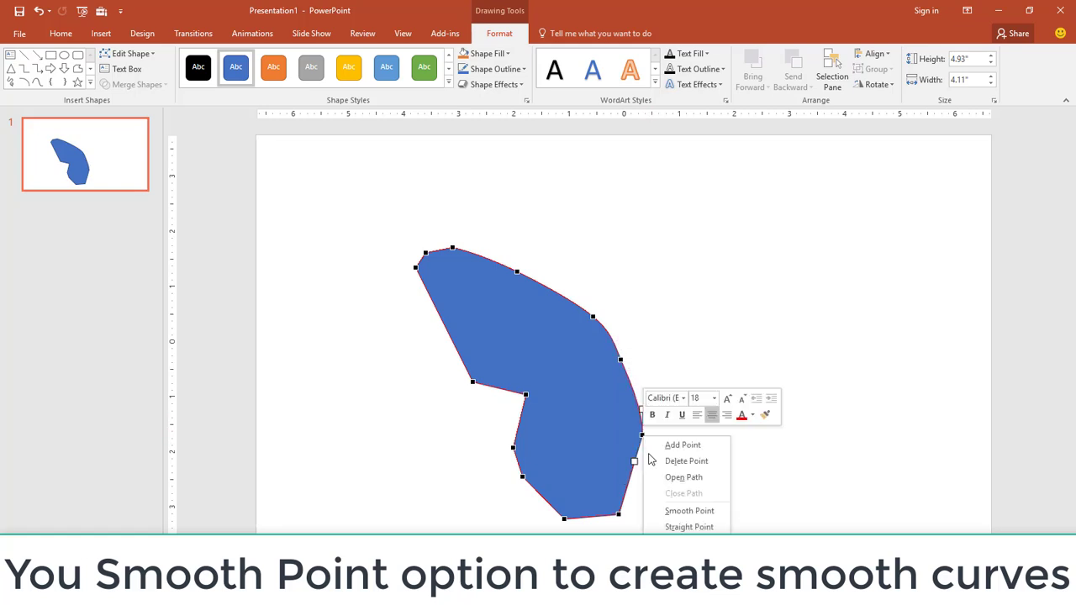
pyautogui.click(673, 510)
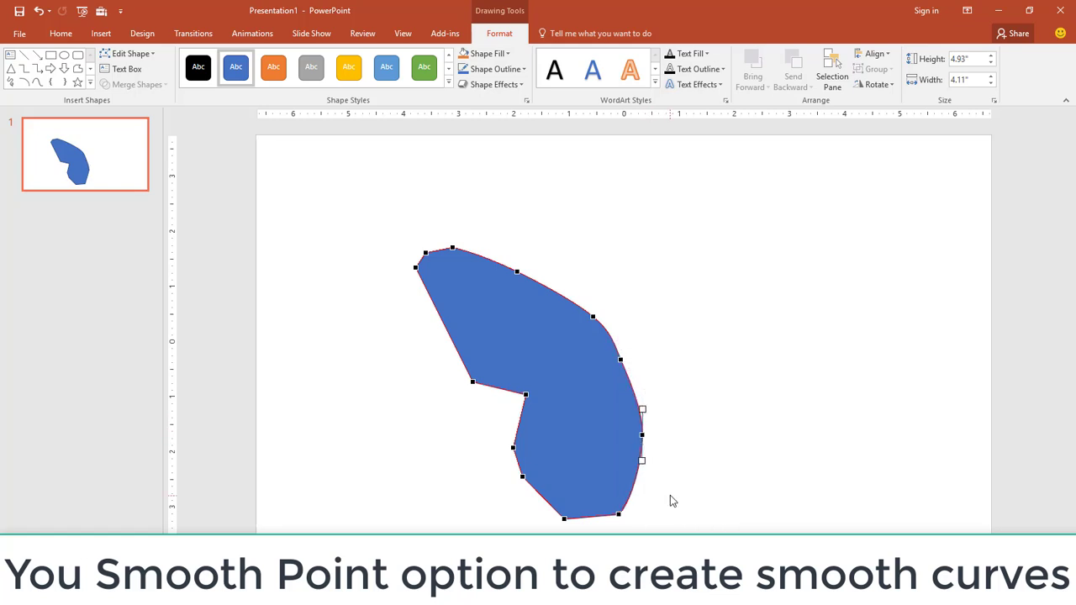
pyautogui.rightClick(564, 519)
pyautogui.click(613, 457)
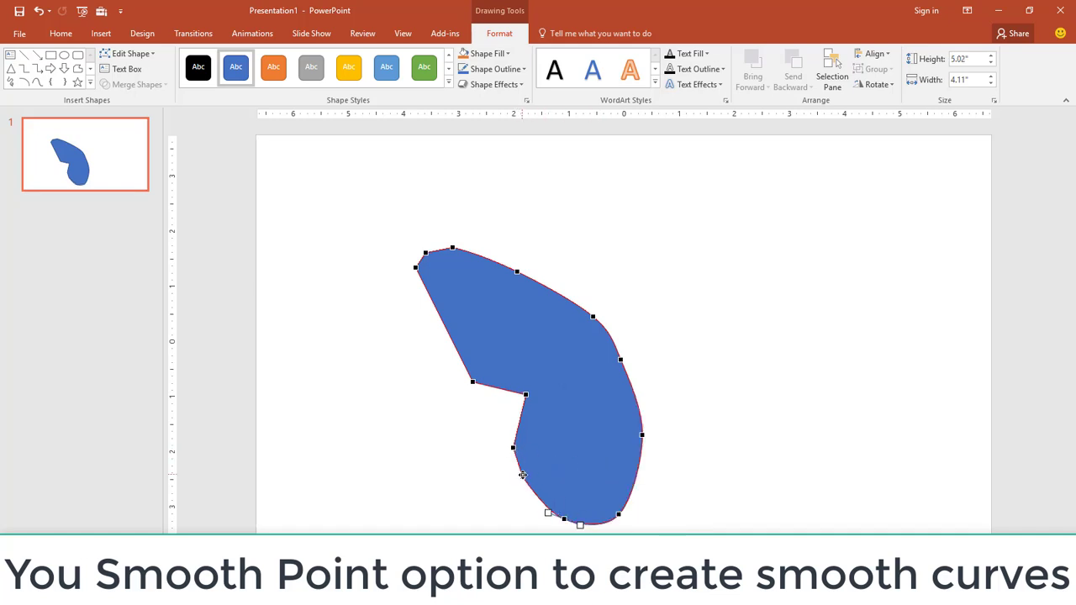
pyautogui.rightClick(521, 475)
pyautogui.click(555, 421)
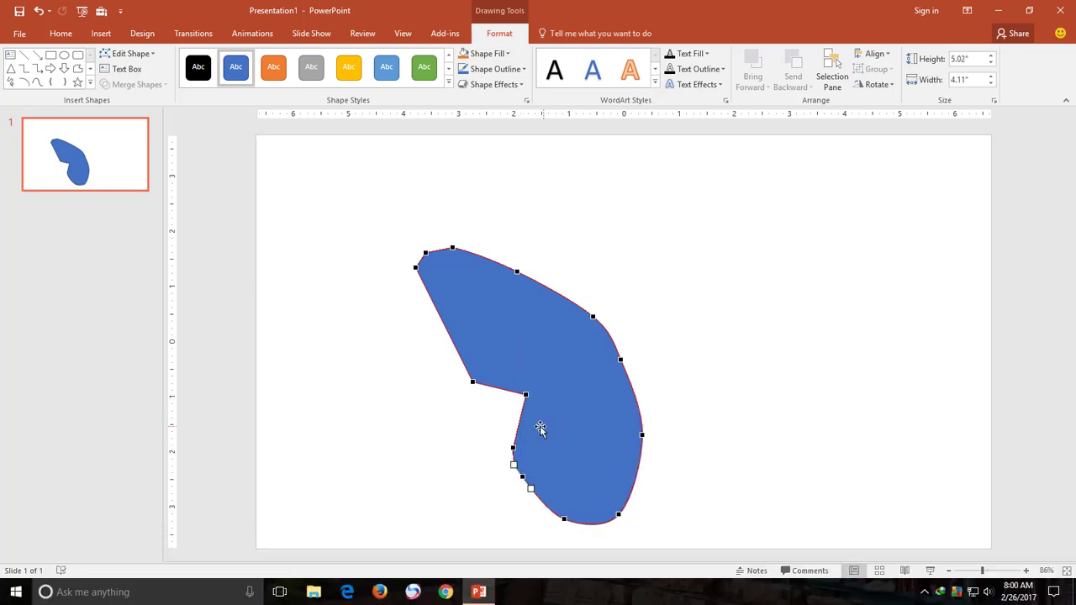
pyautogui.rightClick(513, 448)
pyautogui.click(551, 389)
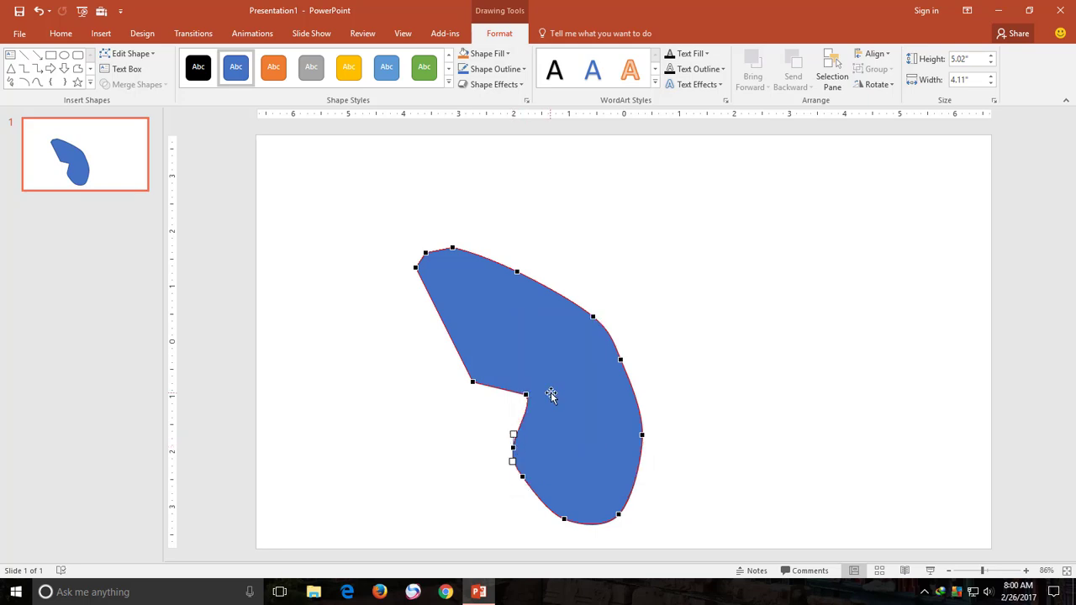
# - Smooth the wing's left-middle, top-left and top points, deleting one extra top-left point
pyautogui.rightClick(472, 382)
pyautogui.click(525, 456)
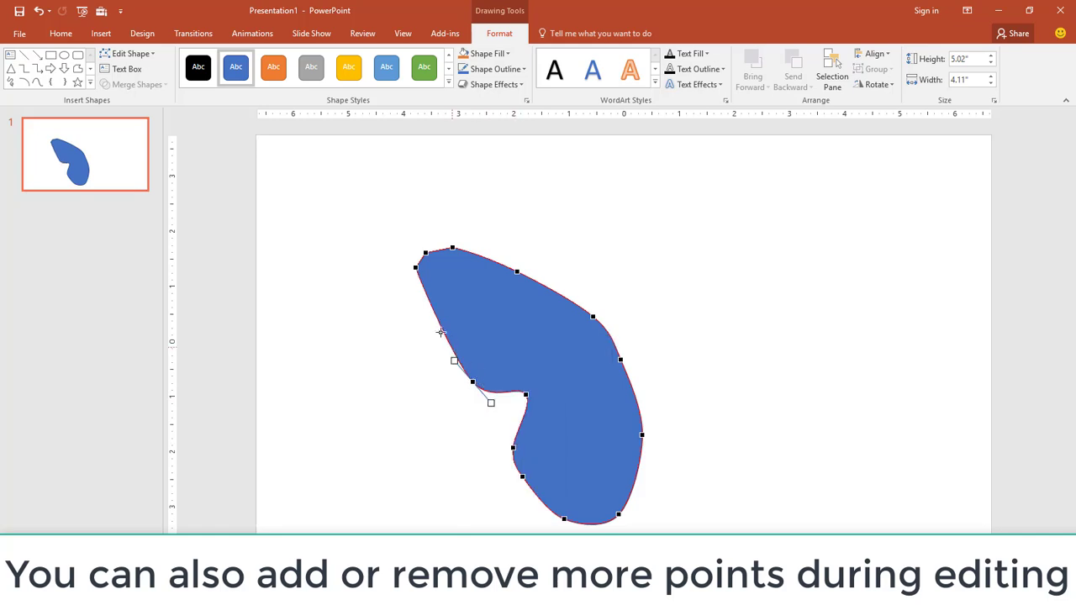
pyautogui.rightClick(416, 265)
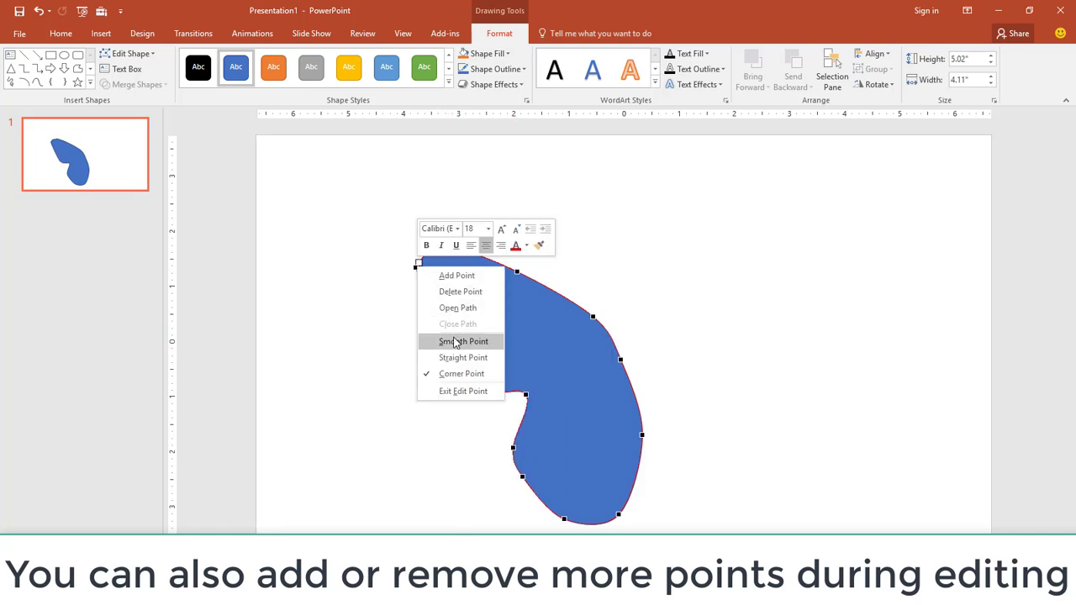
pyautogui.click(454, 343)
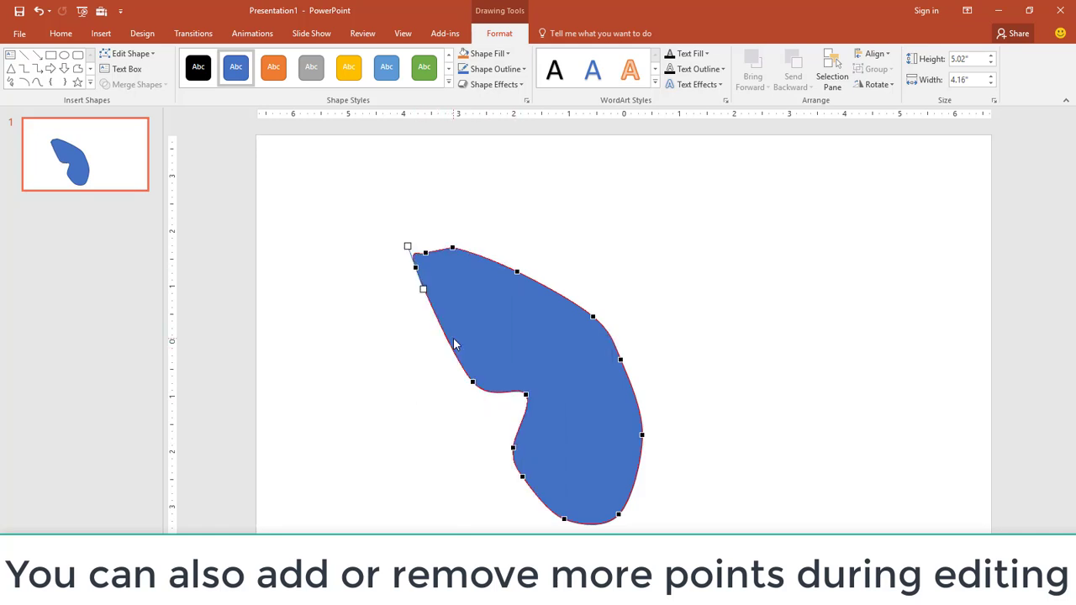
pyautogui.rightClick(425, 254)
pyautogui.click(448, 276)
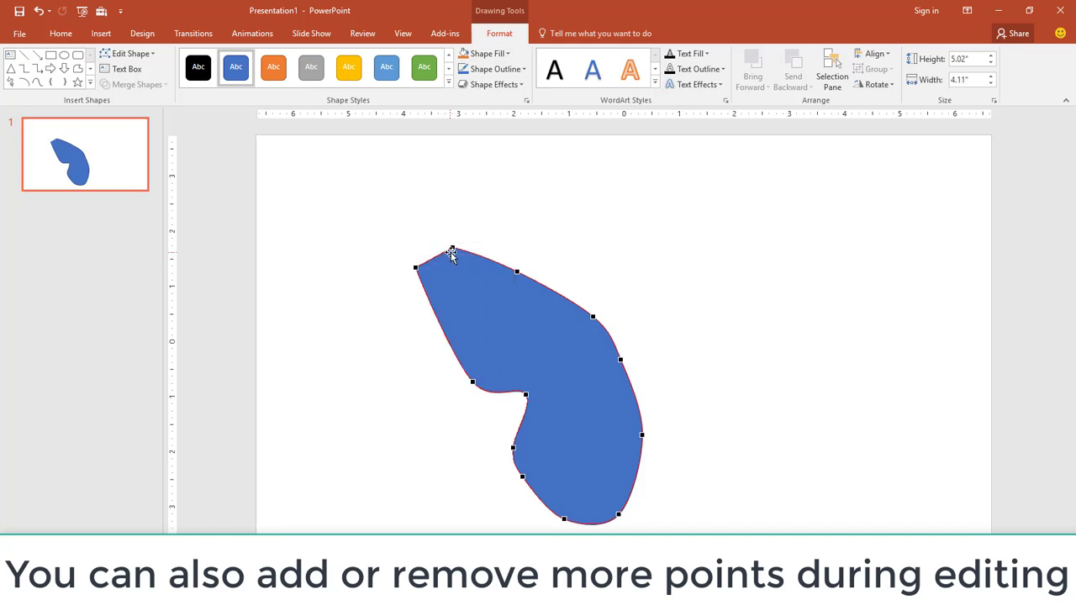
pyautogui.rightClick(452, 250)
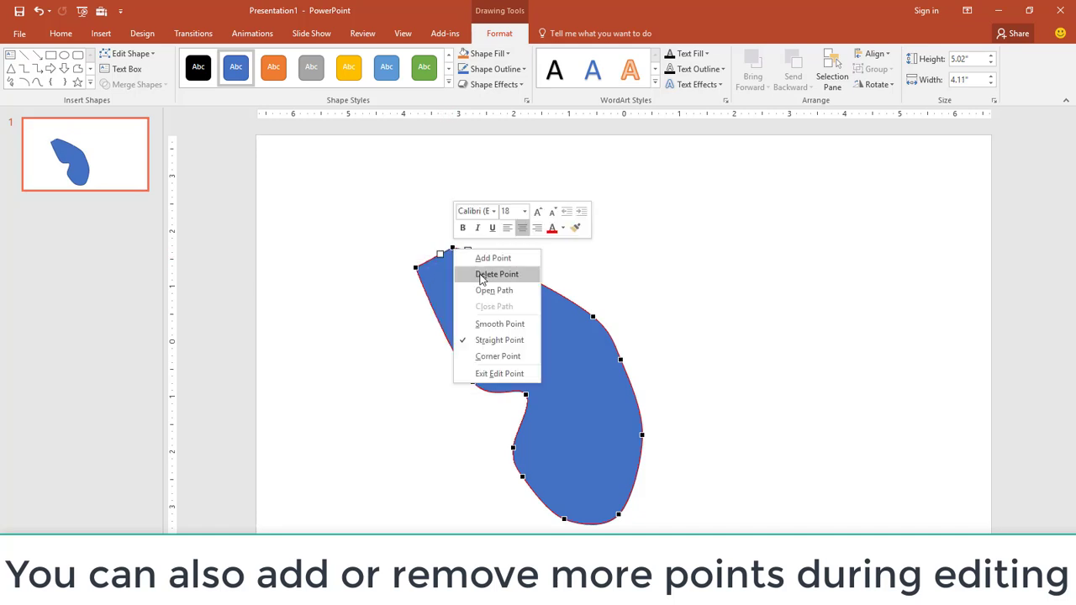
pyautogui.click(491, 324)
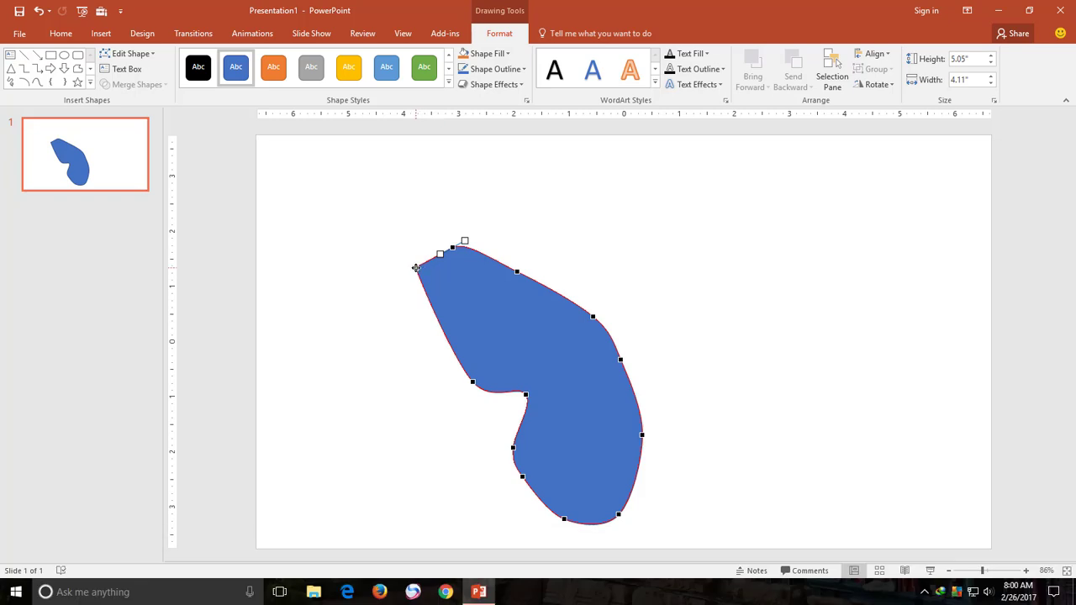
pyautogui.rightClick(415, 267)
pyautogui.click(439, 342)
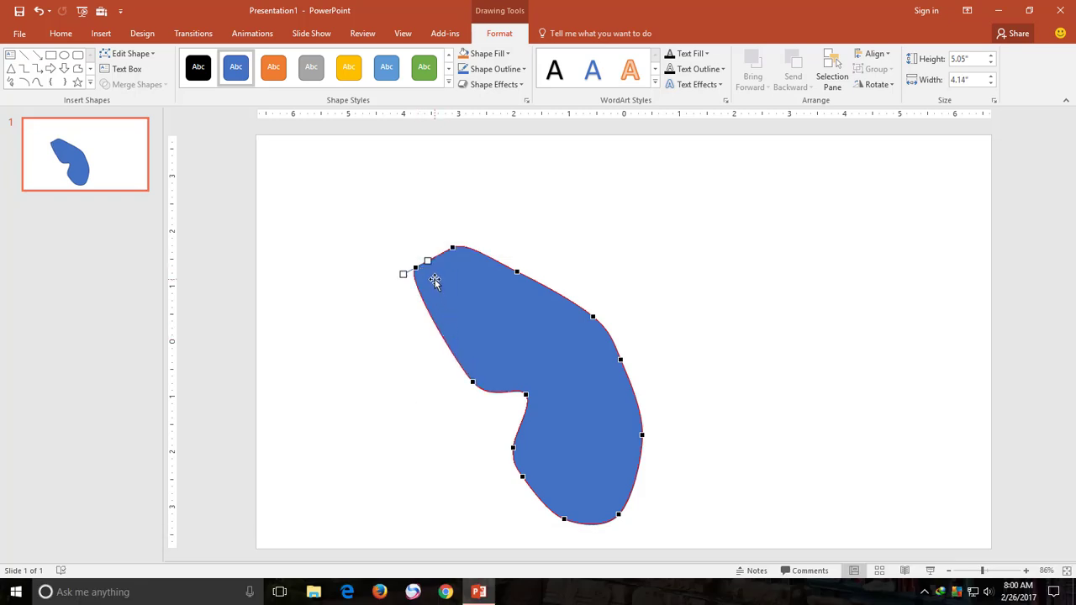
# - Undo the last point change, delete the top point, and round the top edge with tangent handles
pyautogui.click(39, 11)
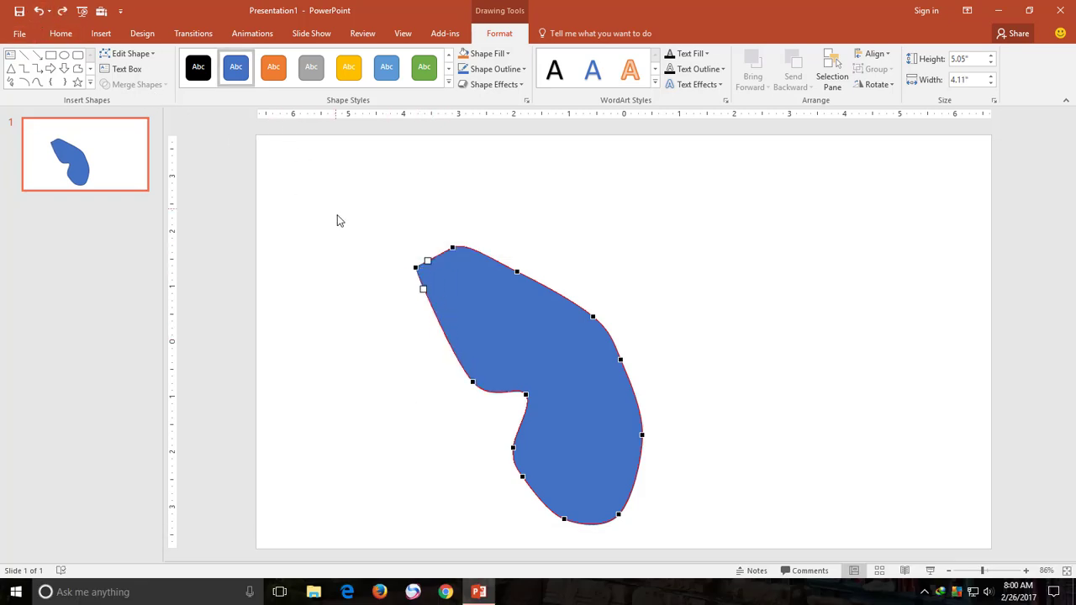
pyautogui.moveTo(427, 261)
pyautogui.mouseDown()
pyautogui.moveTo(425, 236)
pyautogui.moveTo(486, 246)
pyautogui.moveTo(455, 246)
pyautogui.mouseUp()
pyautogui.click(452, 248)
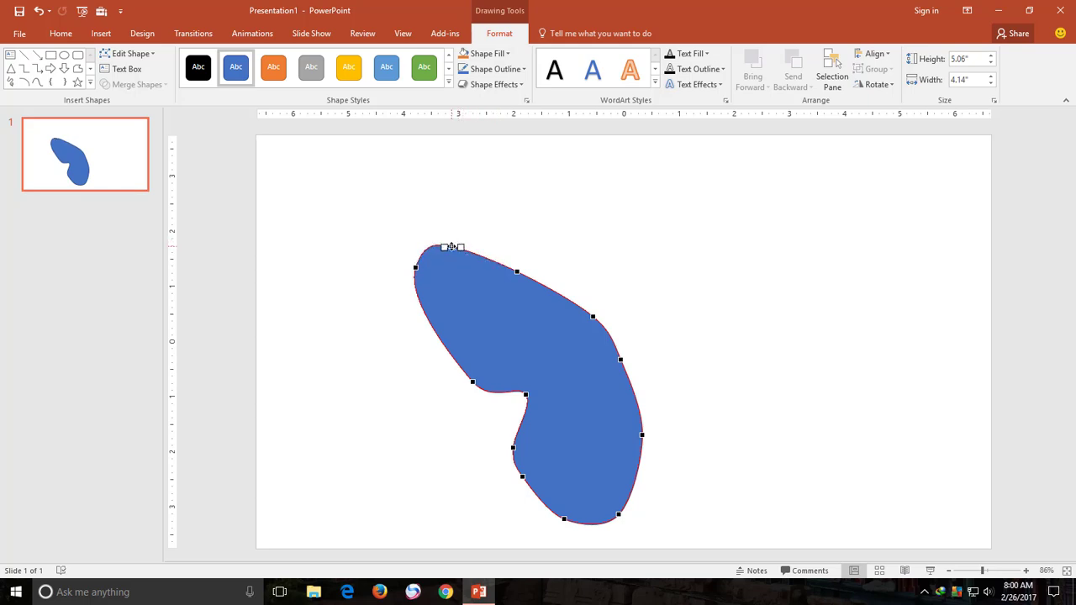
pyautogui.rightClick(452, 247)
pyautogui.click(477, 273)
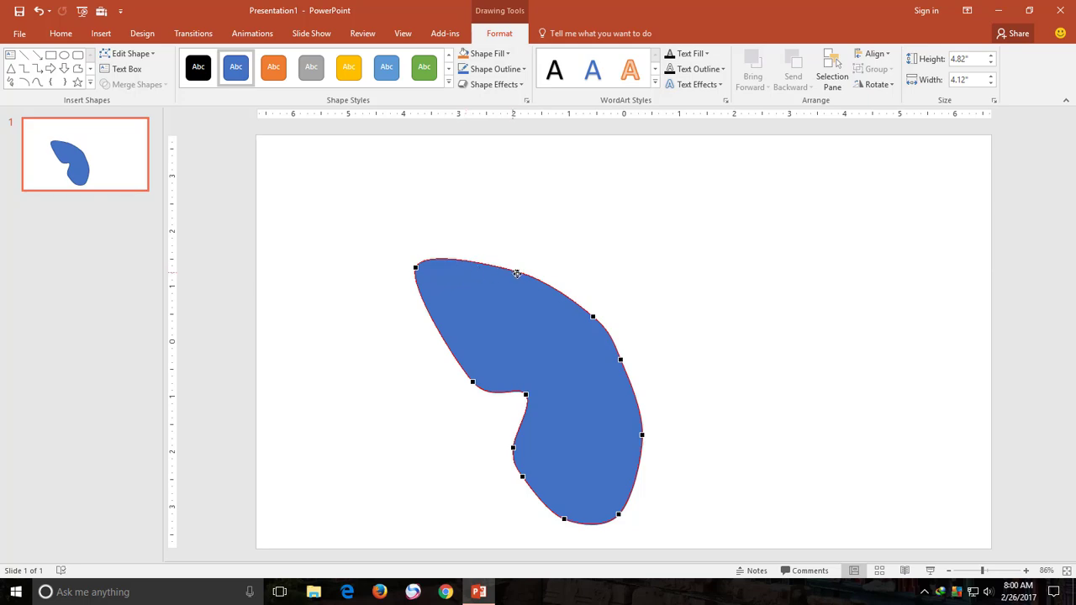
pyautogui.moveTo(487, 263)
pyautogui.mouseDown()
pyautogui.moveTo(462, 236)
pyautogui.moveTo(451, 241)
pyautogui.mouseUp()
# - Finish point editing and move the wing up and to the left
pyautogui.click(571, 275)
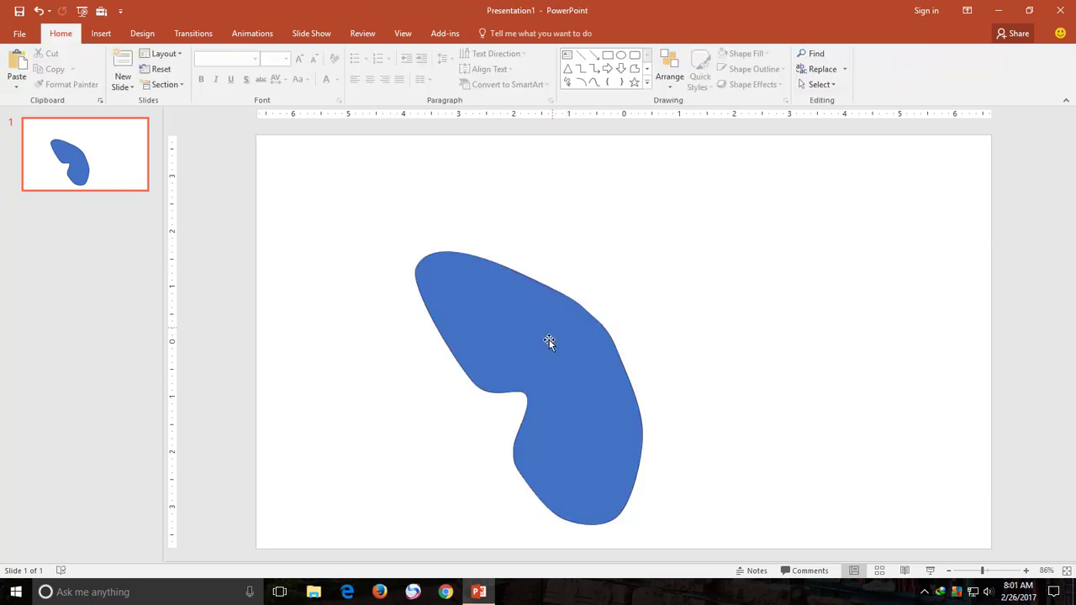
pyautogui.doubleClick(546, 338)
pyautogui.moveTo(526, 329); pyautogui.dragTo(515, 300)
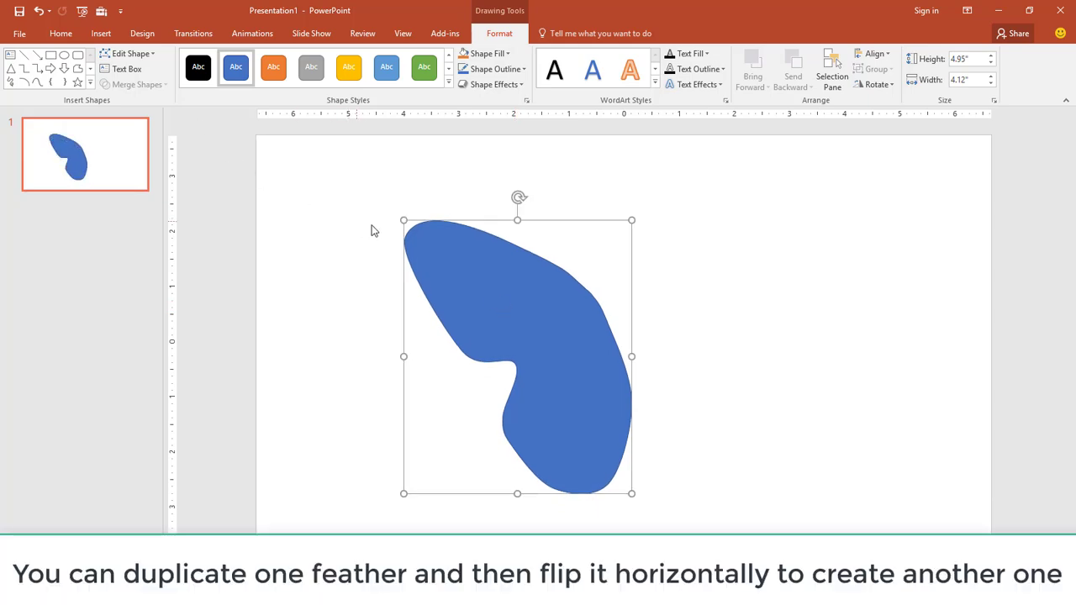
pyautogui.click(128, 54)
pyautogui.click(138, 88)
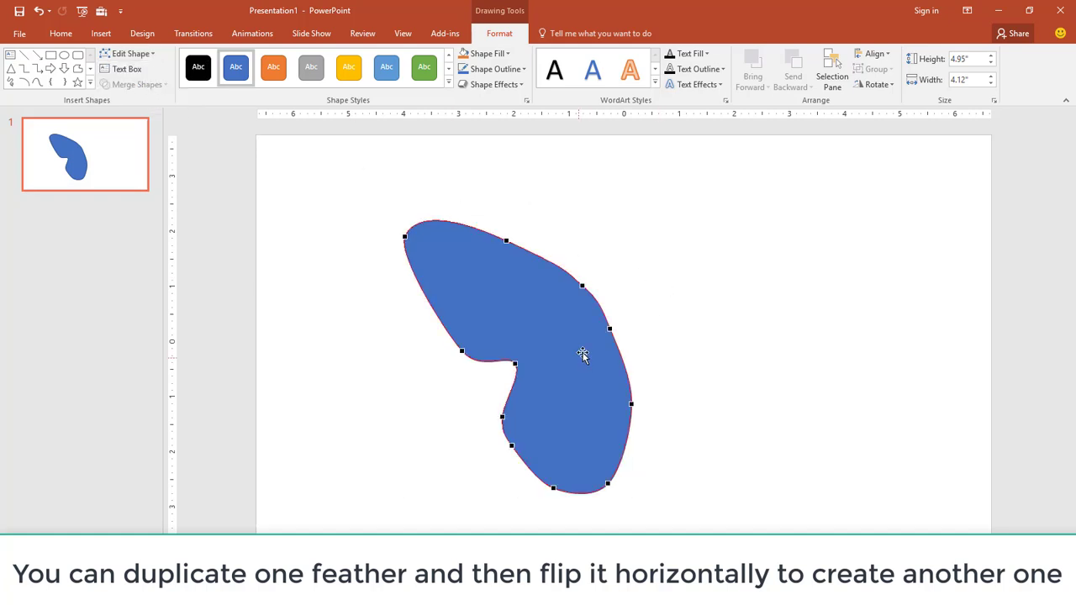
pyautogui.moveTo(568, 363); pyautogui.dragTo(555, 353)
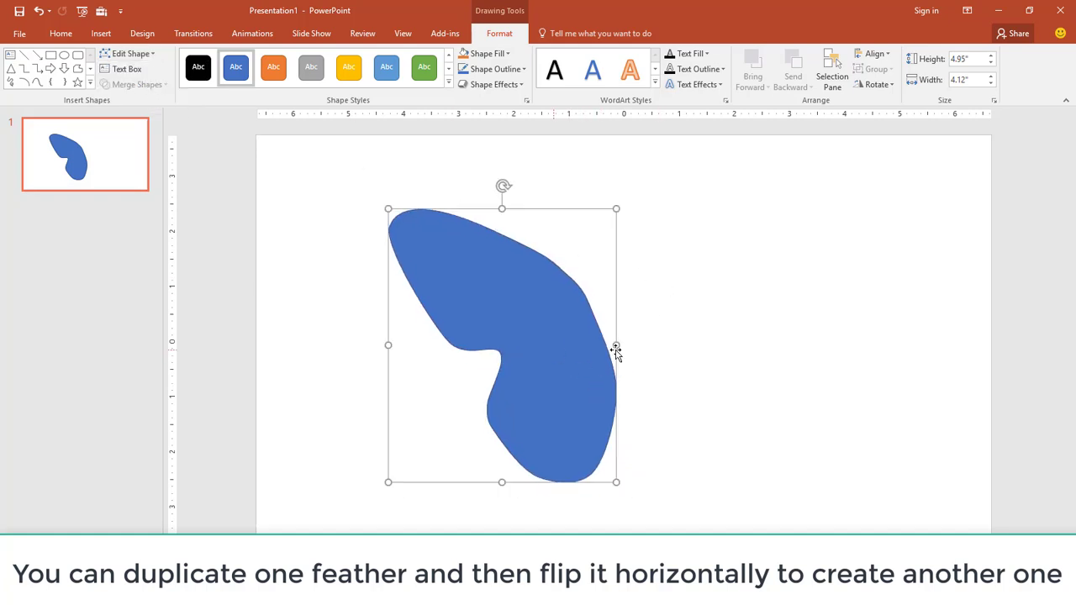
pyautogui.click(706, 338)
pyautogui.click(547, 319)
# - Copy and paste the wing, flip the copy horizontally, and place it to the right
pyautogui.click(60, 38)
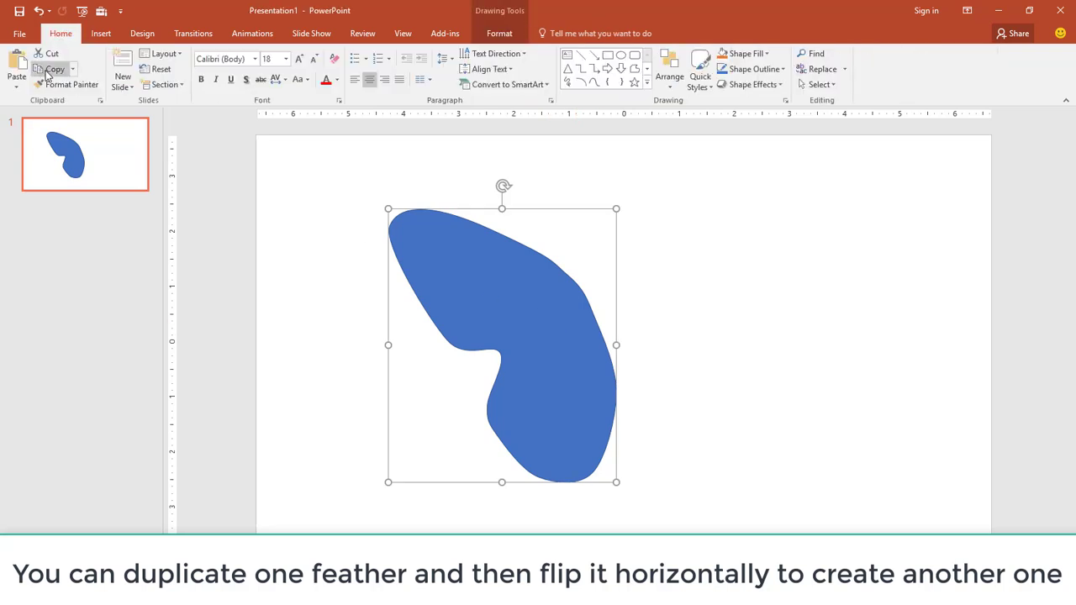
pyautogui.click(50, 69)
pyautogui.click(16, 64)
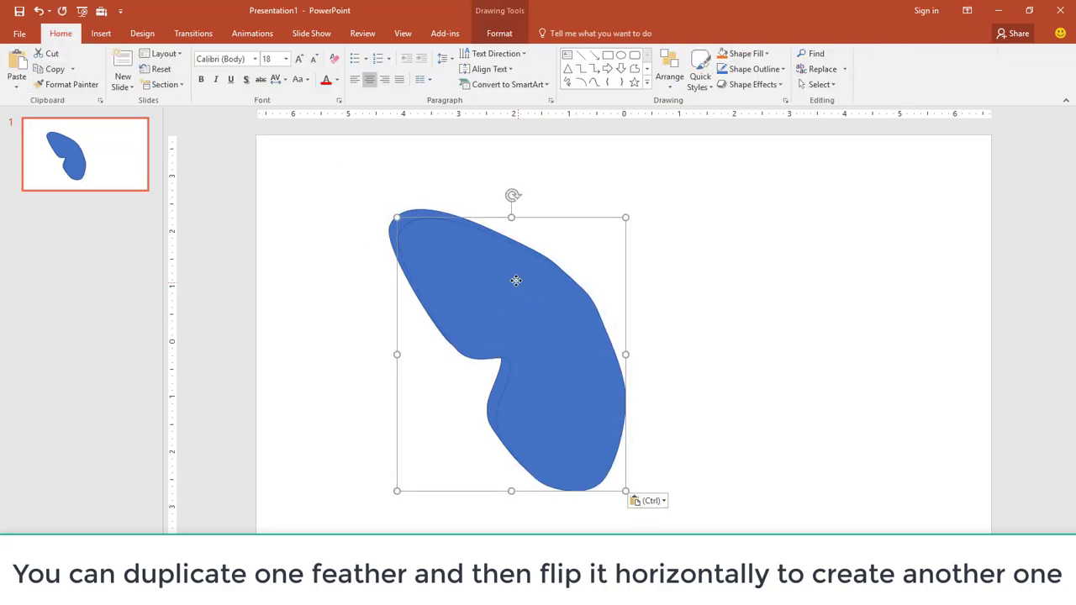
pyautogui.moveTo(513, 281); pyautogui.dragTo(510, 277)
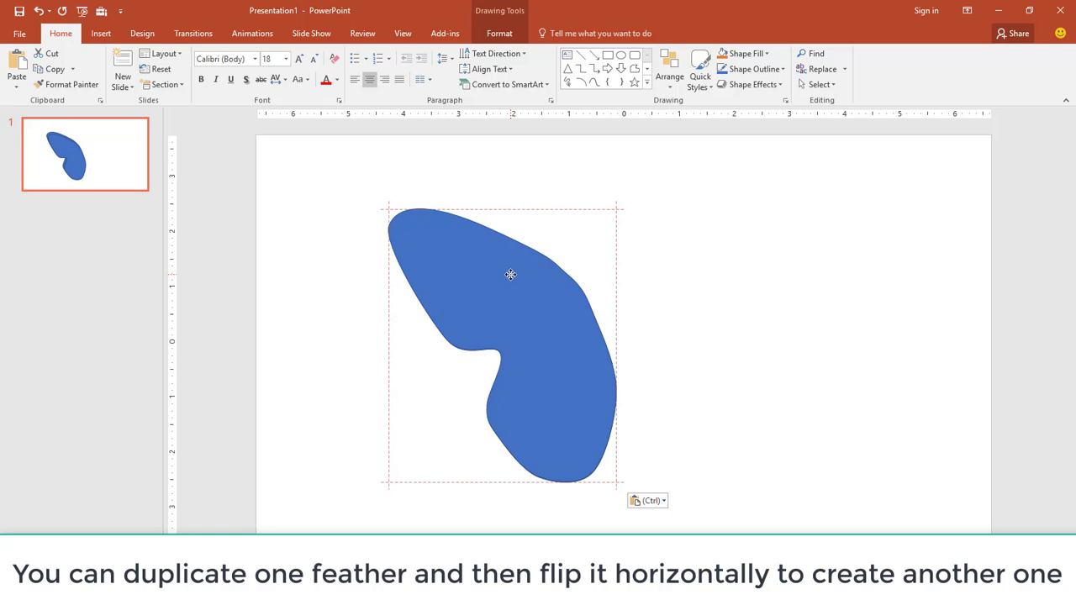
pyautogui.click(498, 32)
pyautogui.click(875, 84)
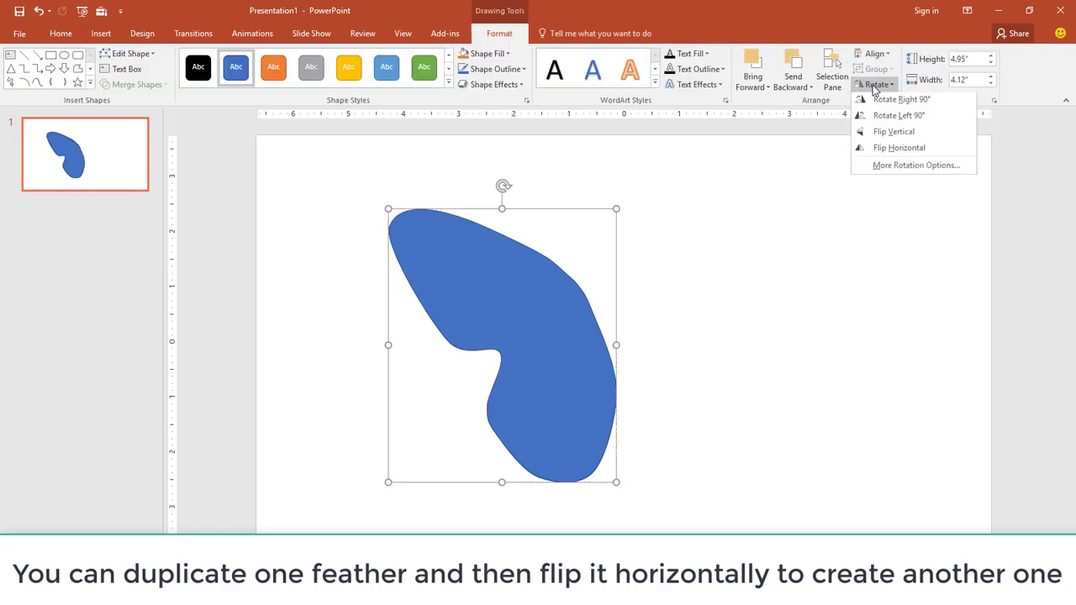
pyautogui.click(879, 149)
pyautogui.moveTo(524, 291); pyautogui.dragTo(758, 287)
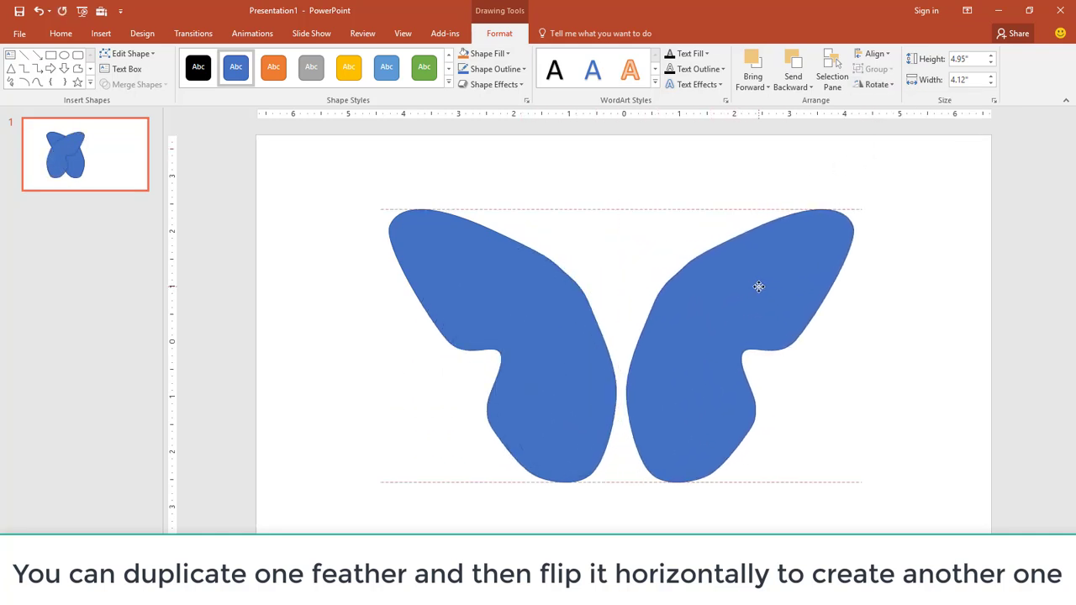
pyautogui.moveTo(758, 286); pyautogui.dragTo(769, 286)
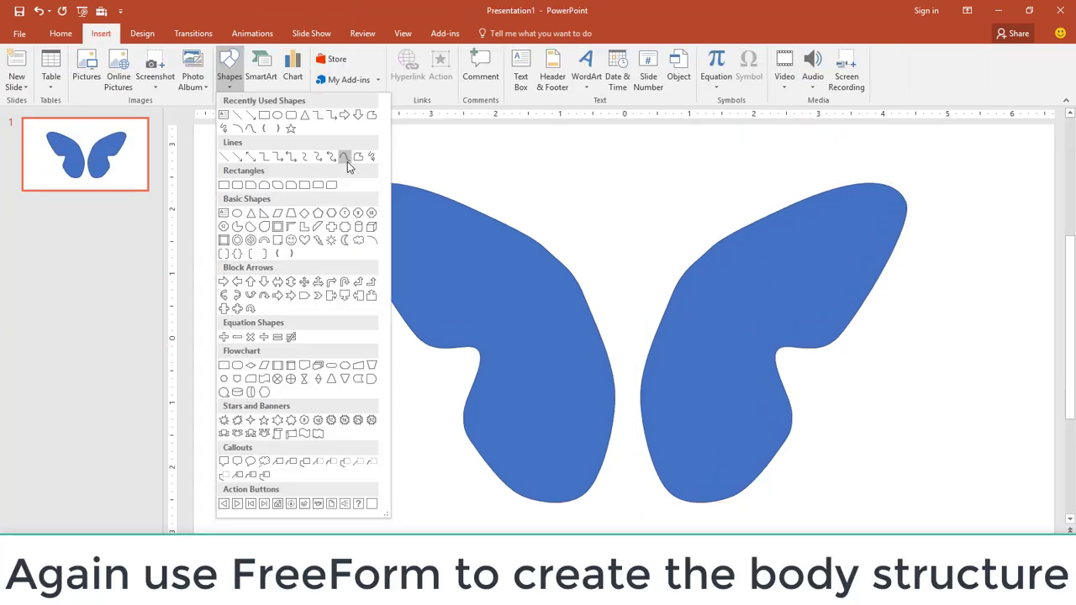
# - Draw a narrow freeform body between the wings, removing extra points for a rounded top and thin tail
pyautogui.click(346, 160)
pyautogui.moveTo(593, 305)
pyautogui.mouseDown()
pyautogui.moveTo(646, 304)
pyautogui.moveTo(623, 260)
pyautogui.mouseUp()
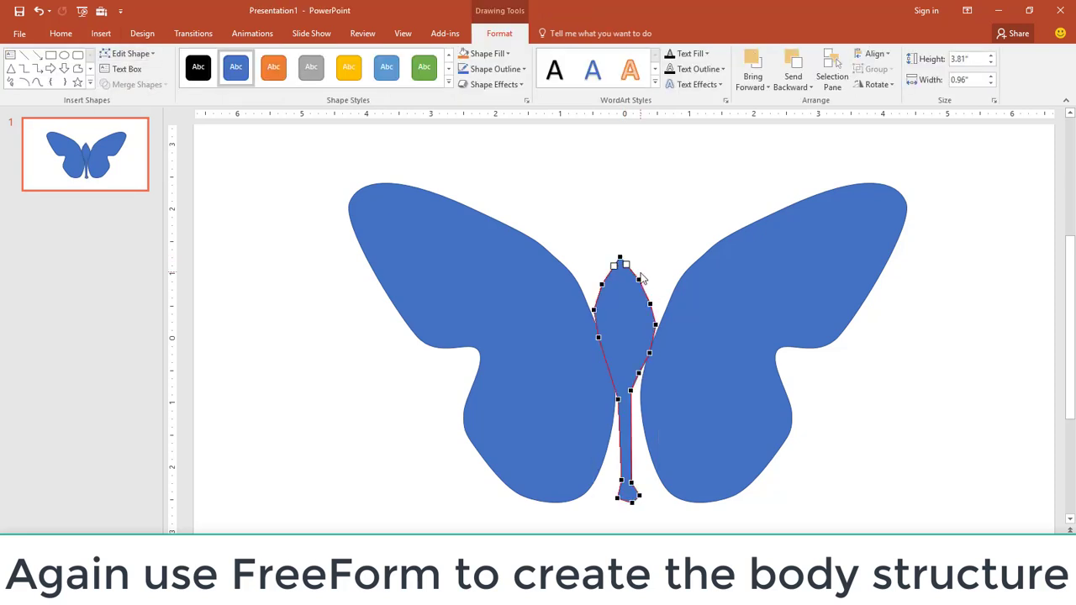
pyautogui.rightClick(638, 372)
pyautogui.press('Escape')
pyautogui.rightClick(647, 360)
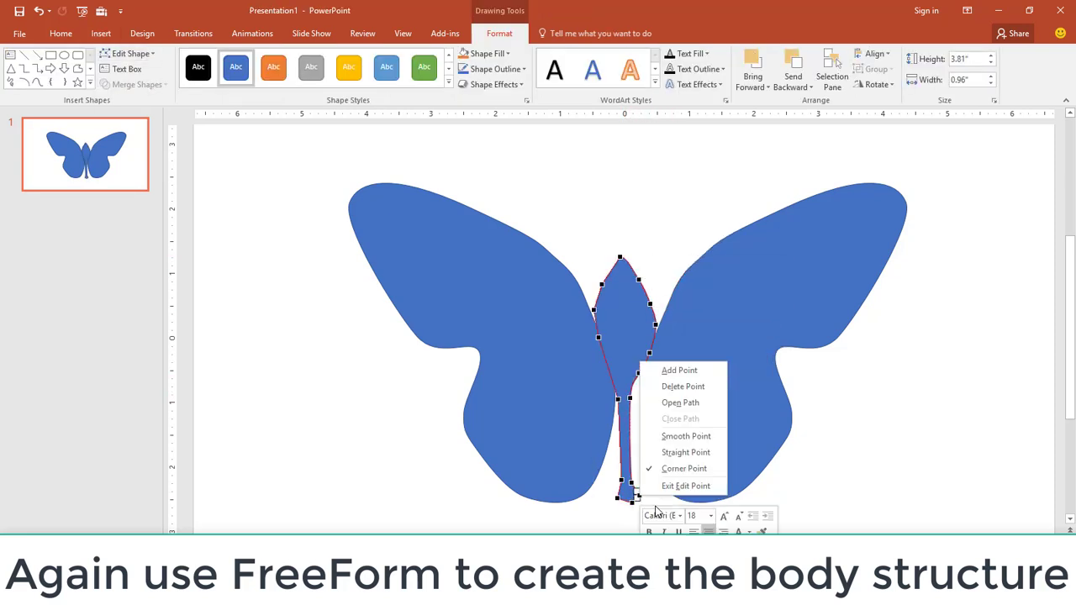
pyautogui.press('Escape')
pyautogui.click(597, 337)
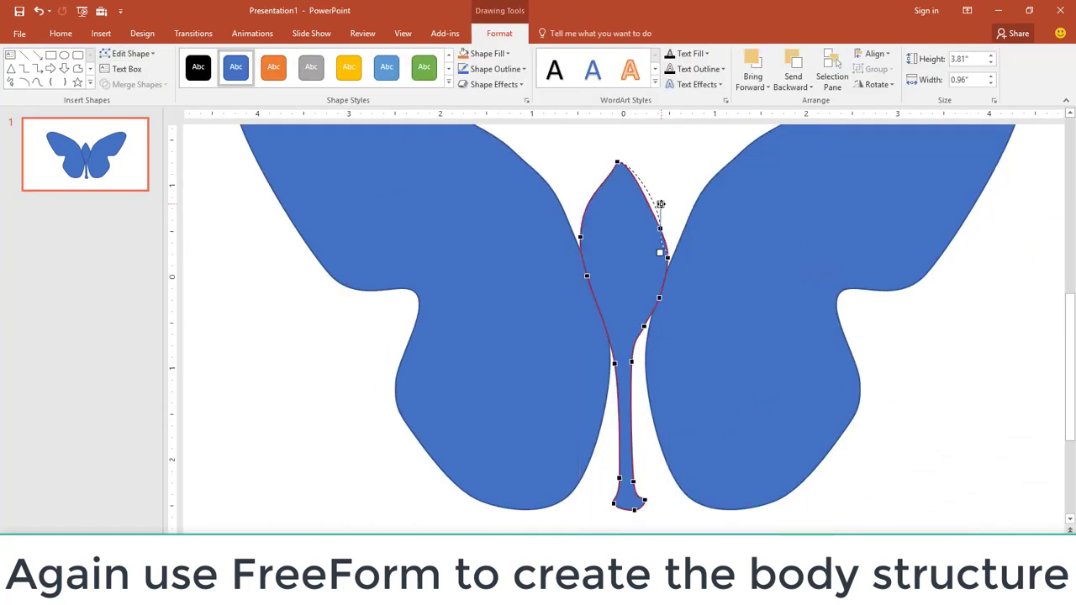
pyautogui.rightClick(588, 274)
pyautogui.click(633, 362)
pyautogui.click(643, 500)
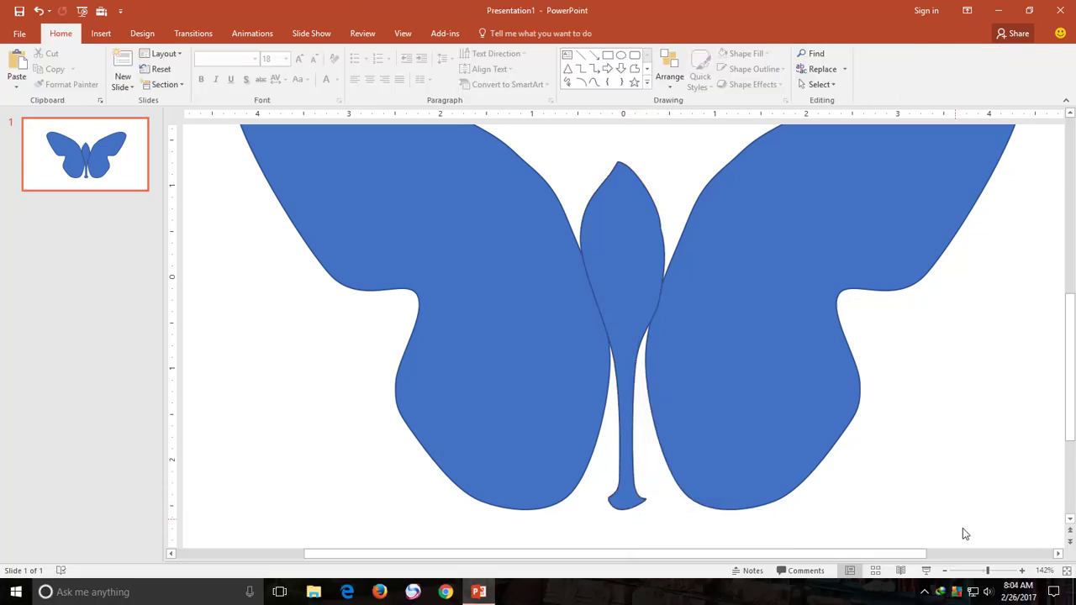
# - Draw curved antennae from the body top and add small circles at their tips
pyautogui.click(341, 154)
pyautogui.click(632, 274)
pyautogui.doubleClick(655, 206)
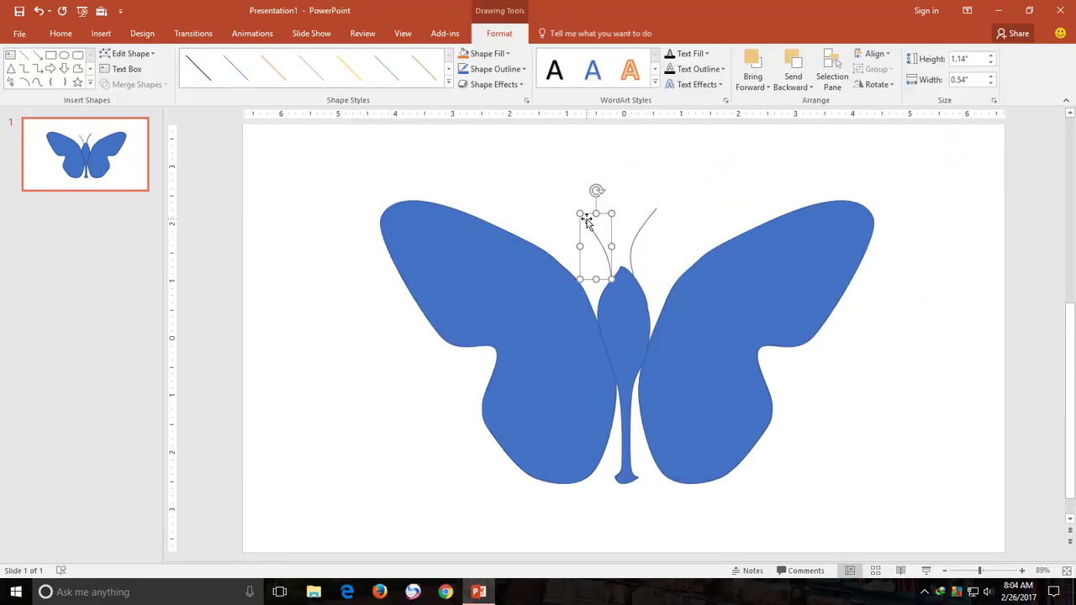
pyautogui.scroll(3, 589, 252)
pyautogui.moveTo(576, 261)
pyautogui.mouseDown()
pyautogui.moveTo(593, 280)
pyautogui.moveTo(781, 247)
pyautogui.mouseUp()
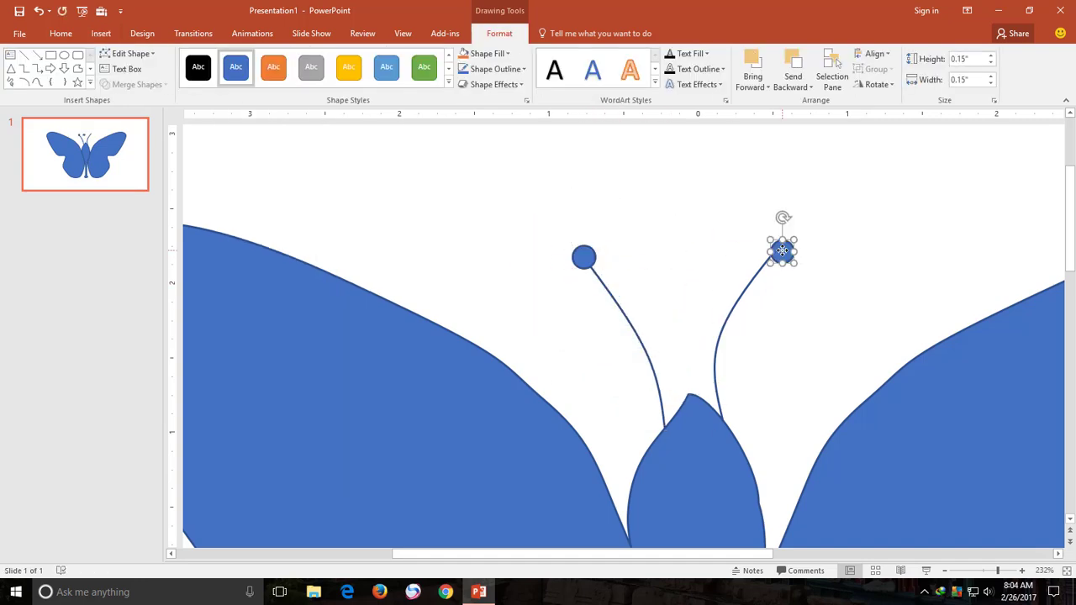
pyautogui.click(689, 393)
pyautogui.scroll(-1, 961, 561)
pyautogui.click(1065, 570)
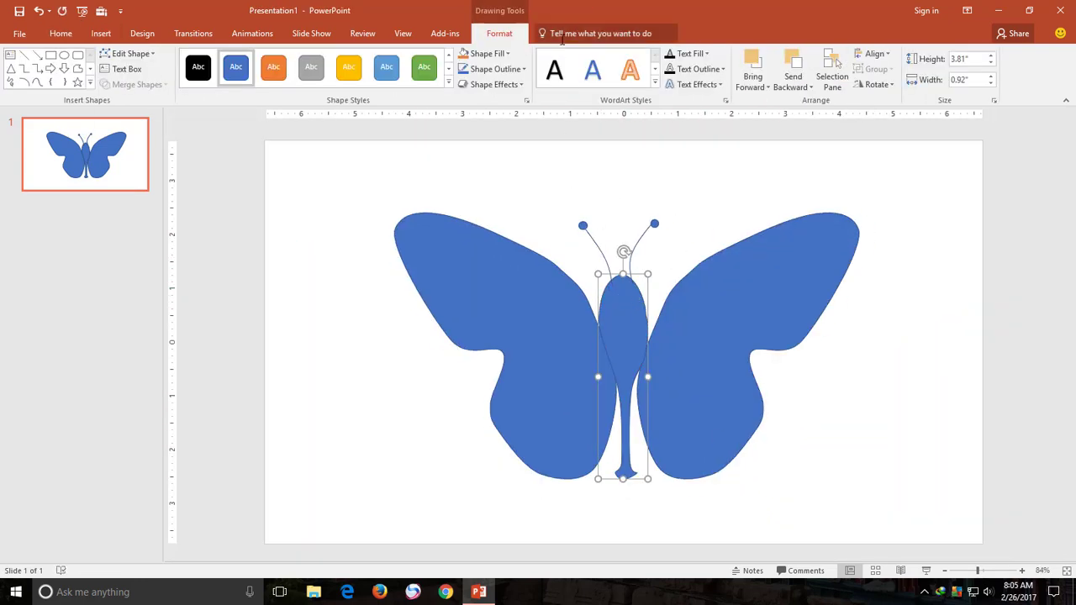
# - Bring the body to the front and multi-select the wings and antenna parts, leaving them ungrouped
pyautogui.click(767, 88)
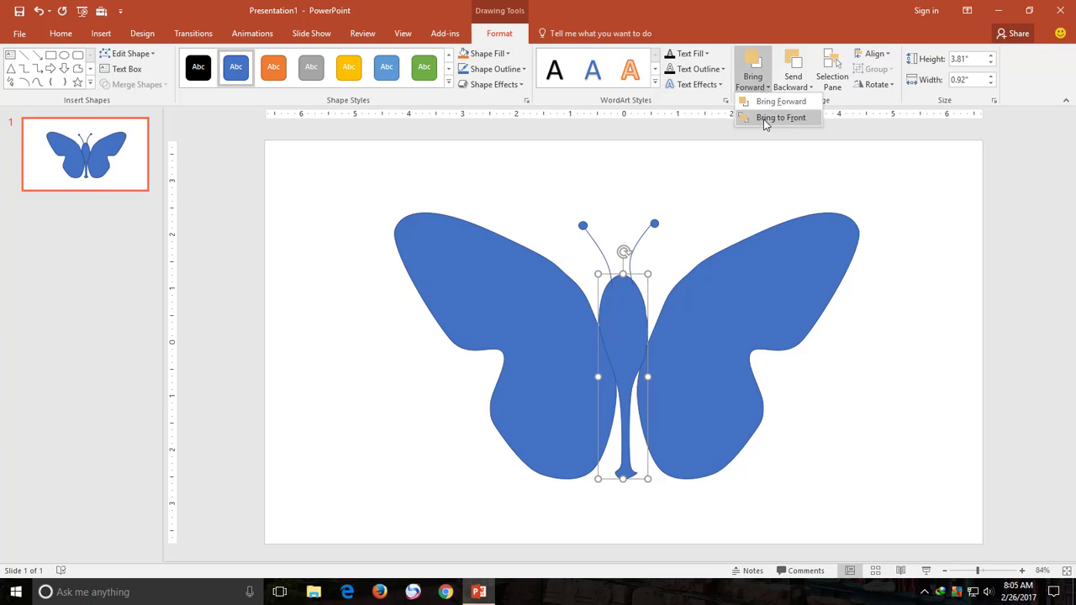
pyautogui.click(763, 122)
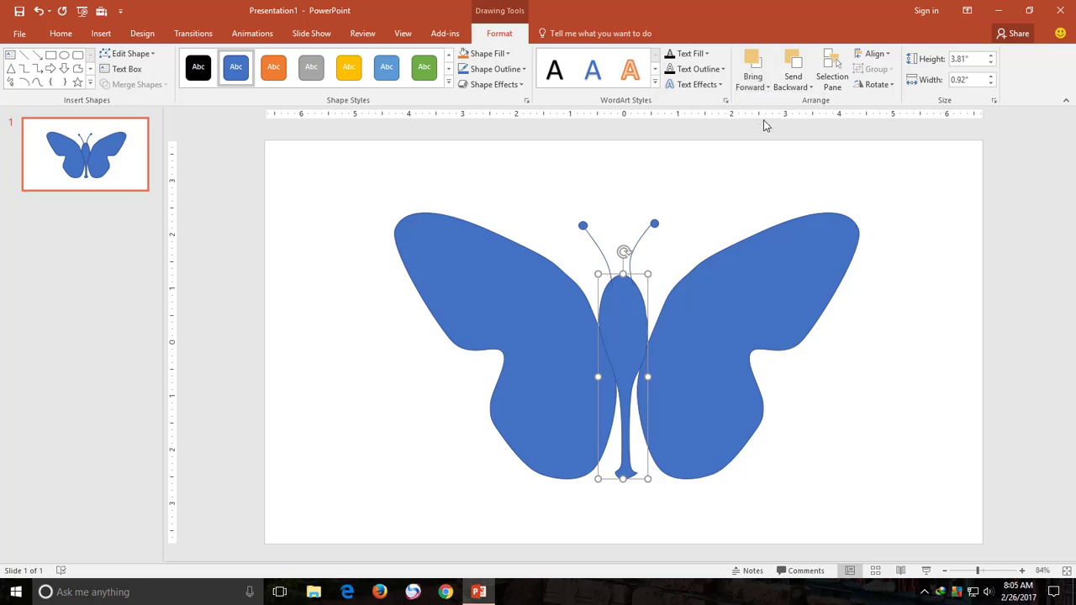
pyautogui.keyDown('shift'); pyautogui.click(507, 287); pyautogui.keyUp('shift')
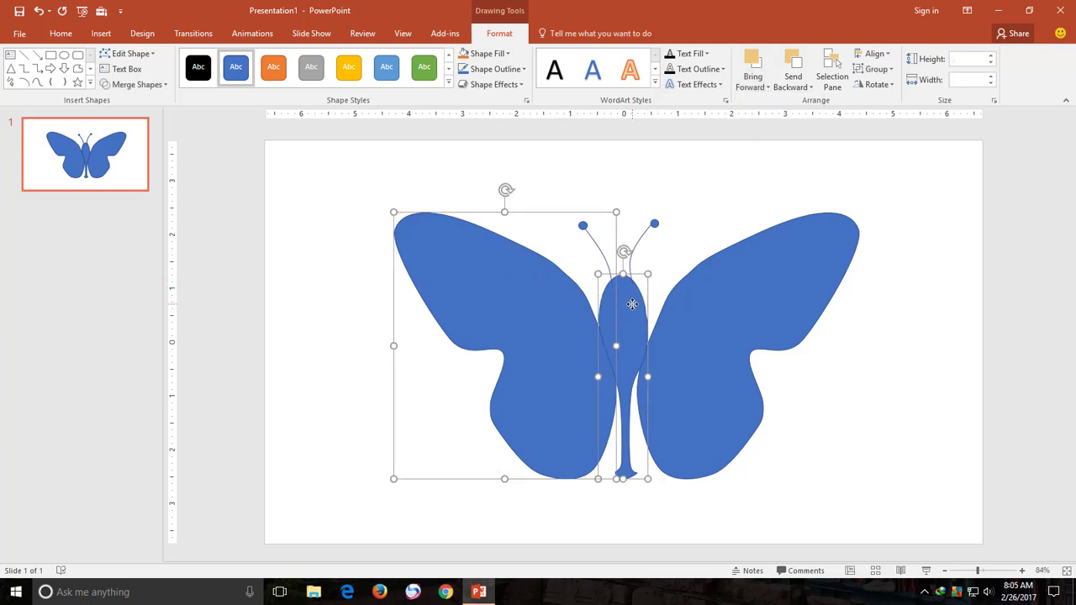
pyautogui.keyDown('shift'); pyautogui.click(718, 280); pyautogui.keyUp('shift')
pyautogui.keyDown('shift'); pyautogui.click(653, 225); pyautogui.keyUp('shift')
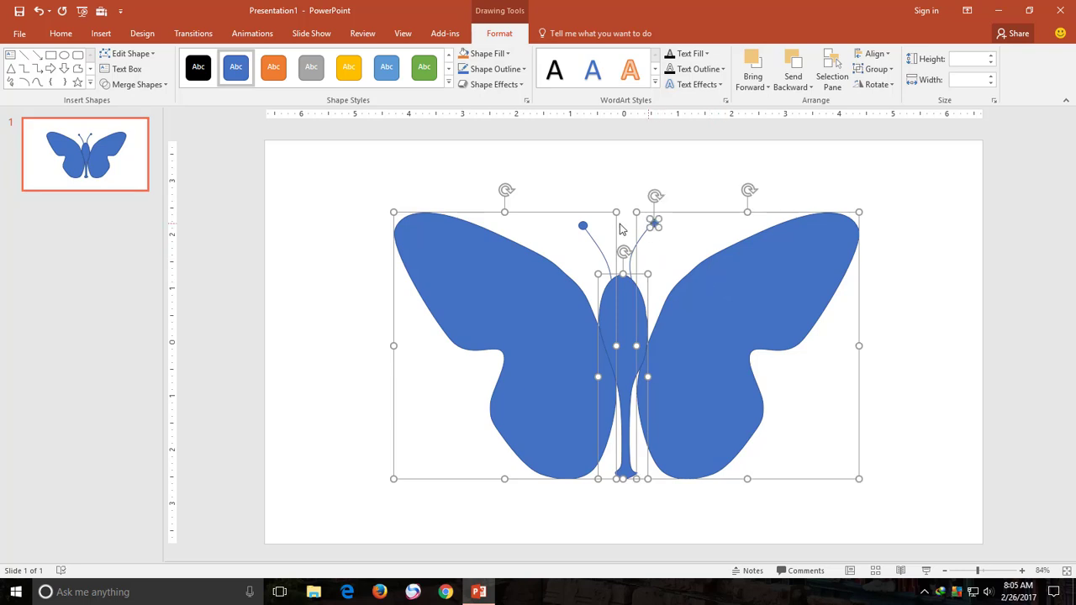
pyautogui.keyDown('shift'); pyautogui.click(584, 226); pyautogui.keyUp('shift')
pyautogui.keyDown('shift'); pyautogui.click(594, 241); pyautogui.keyUp('shift')
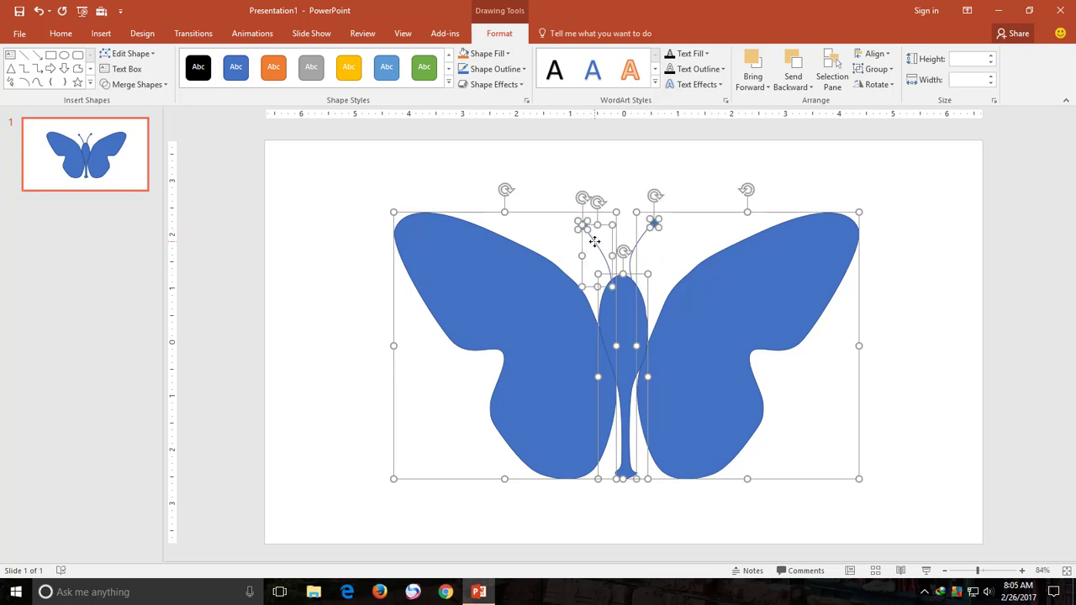
pyautogui.keyDown('shift'); pyautogui.click(641, 238); pyautogui.keyUp('shift')
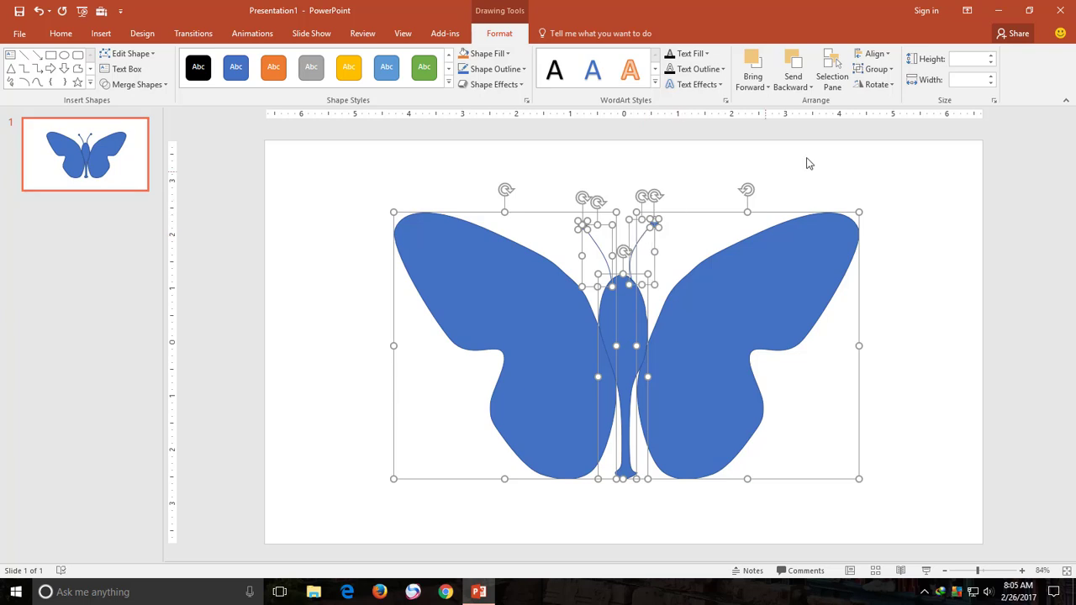
pyautogui.click(873, 69)
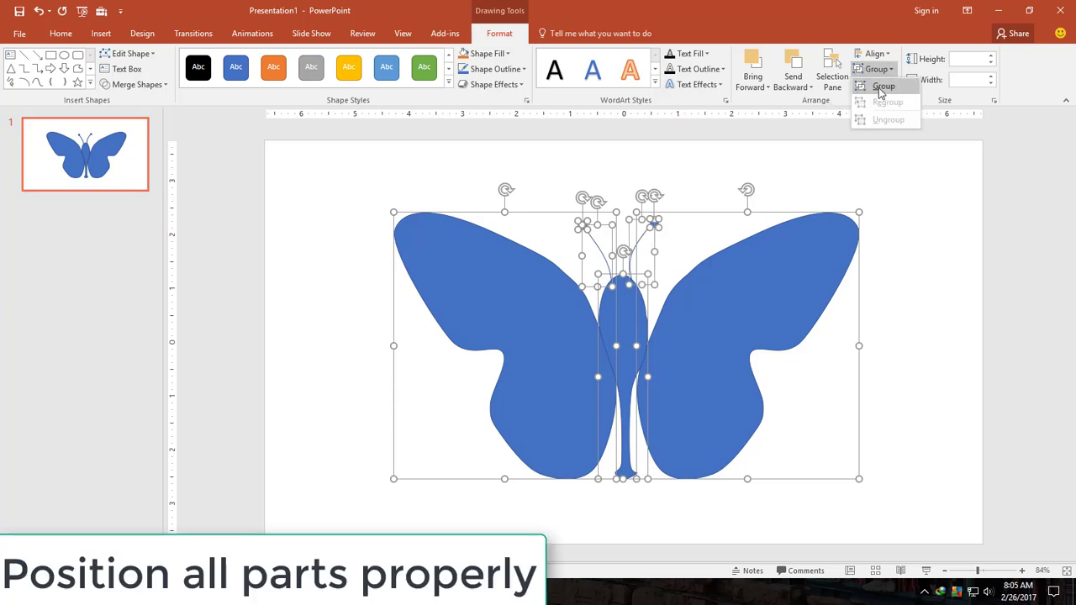
pyautogui.press('Escape')
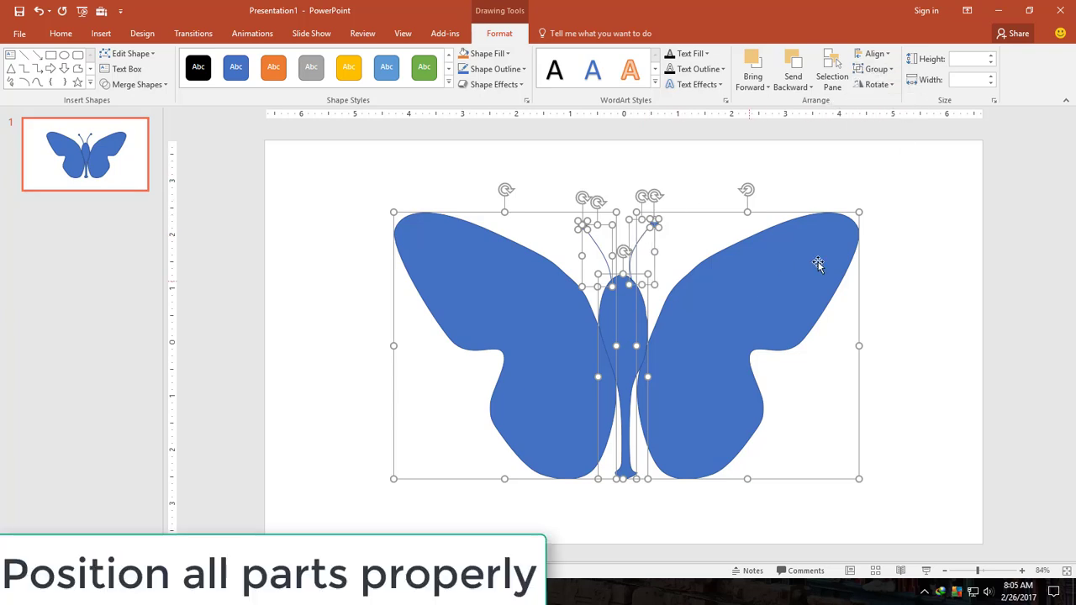
pyautogui.press('Escape')
# - Nudge both wings toward the body and bring each wing to the front
pyautogui.click(717, 277)
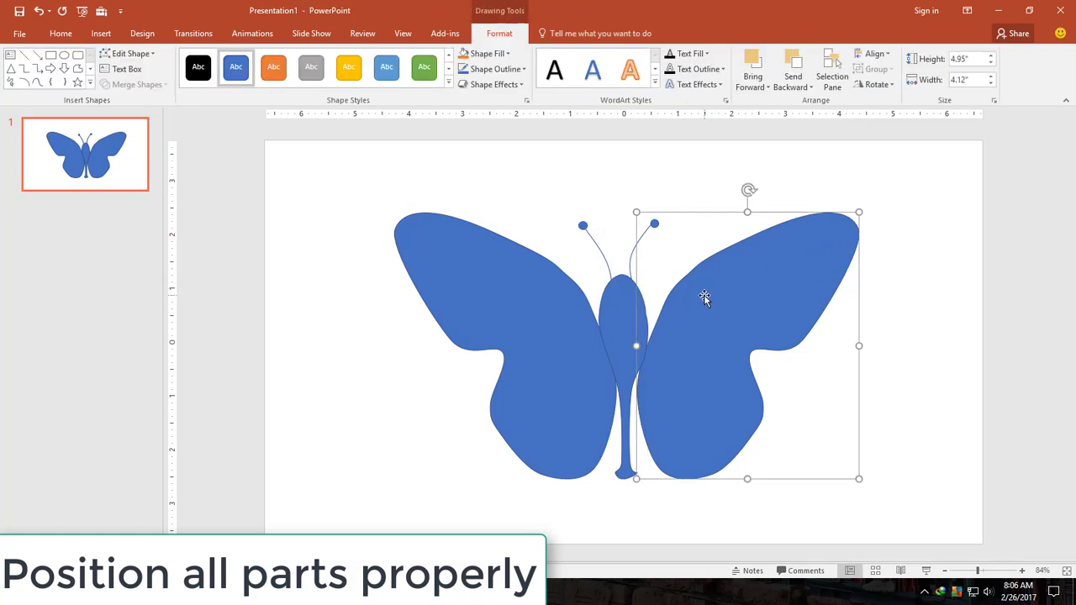
pyautogui.moveTo(704, 296); pyautogui.dragTo(699, 297)
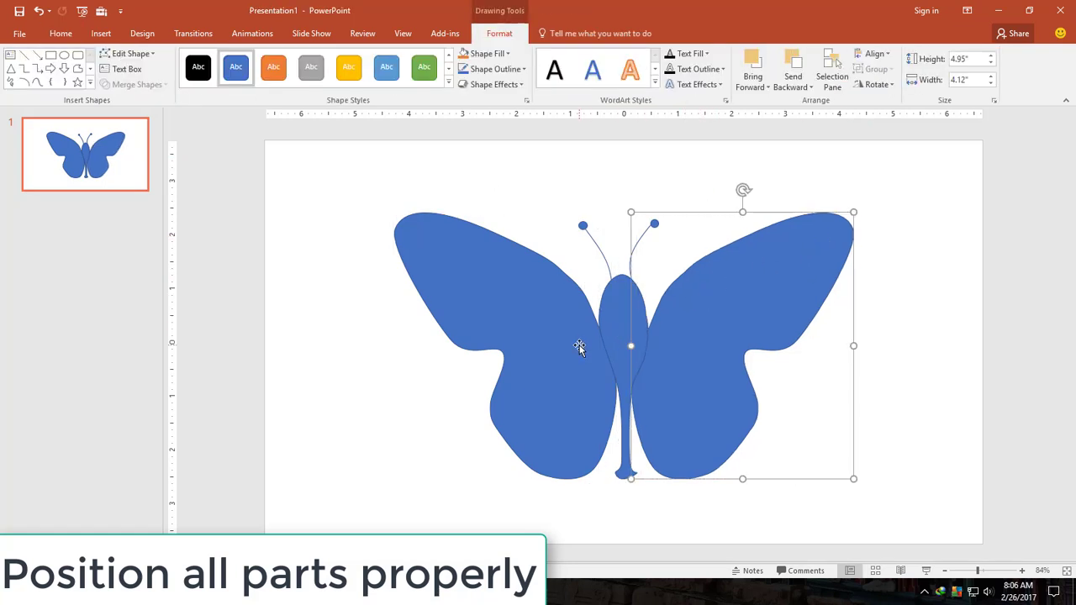
pyautogui.moveTo(579, 344); pyautogui.dragTo(585, 344)
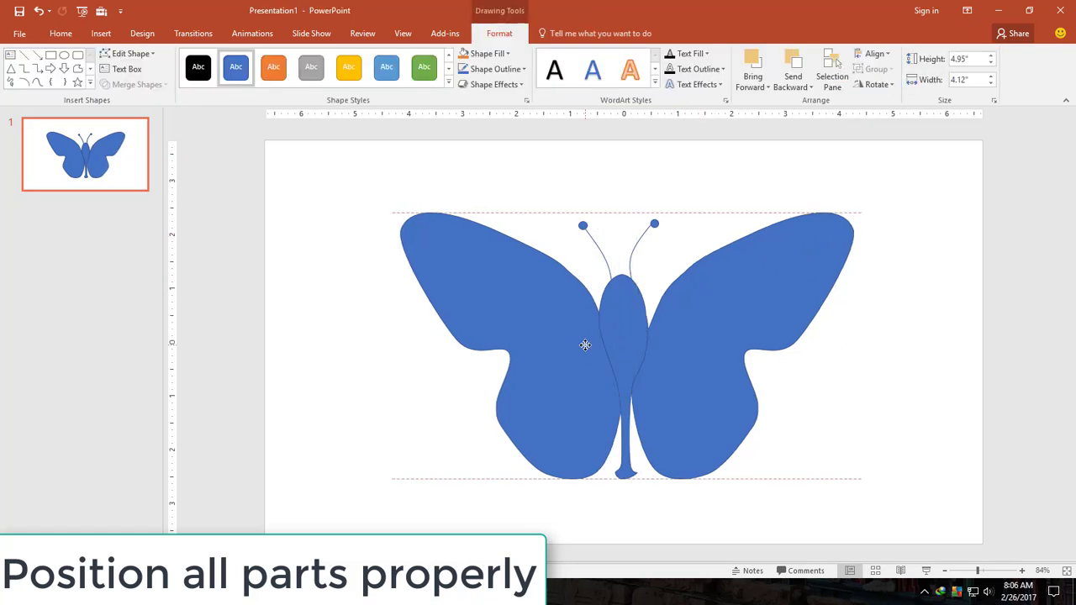
pyautogui.click(756, 84)
pyautogui.click(759, 118)
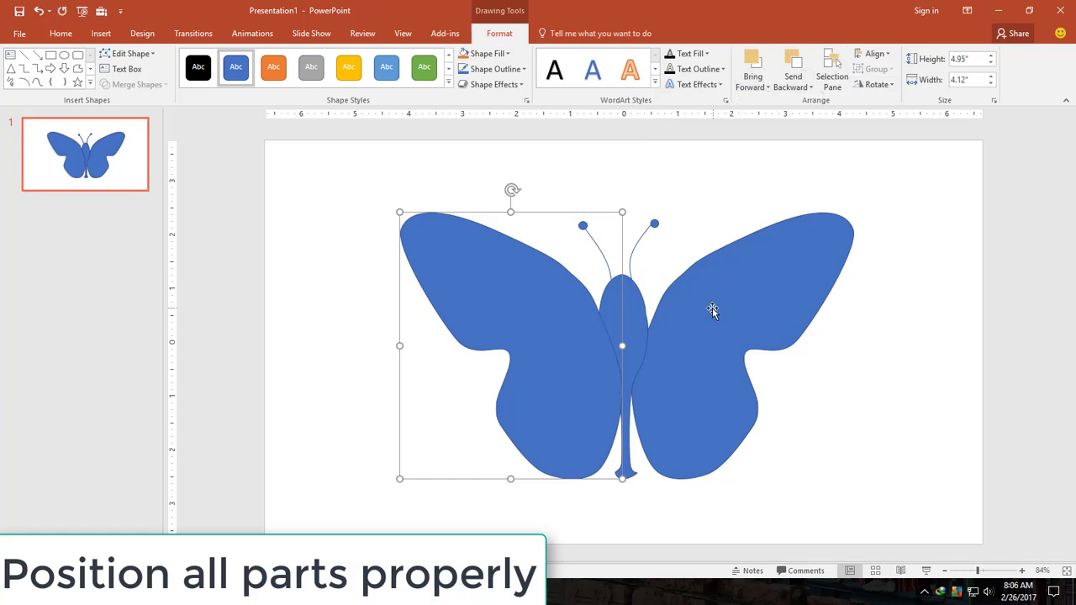
pyautogui.click(712, 310)
pyautogui.click(760, 84)
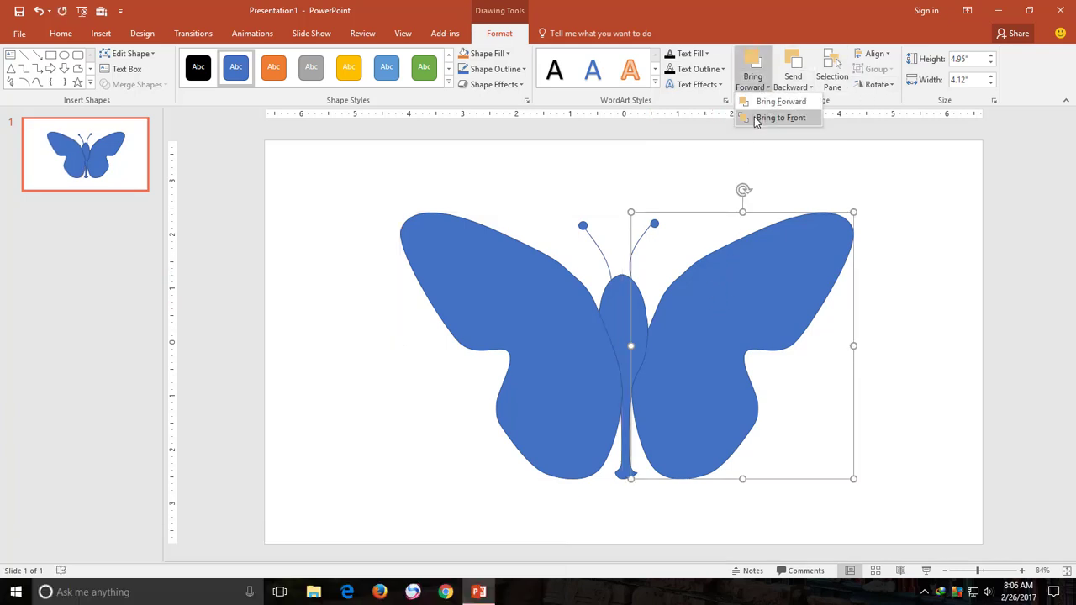
pyautogui.click(756, 119)
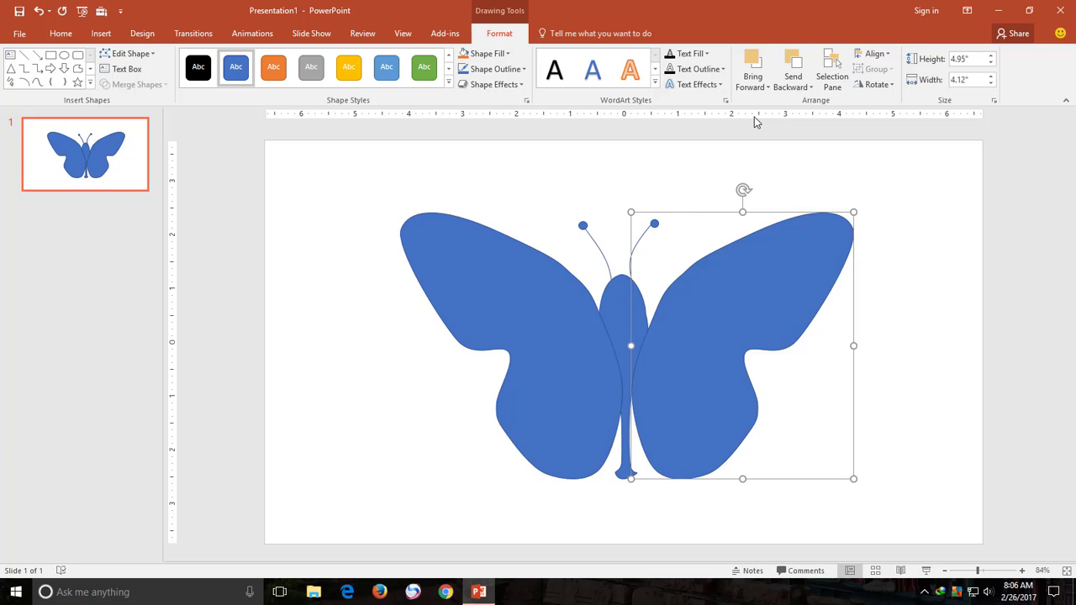
# - Group the wings, body, antenna dots and antenna stalks into one butterfly object
pyautogui.click(569, 333)
pyautogui.keyDown('shift'); pyautogui.click(689, 314); pyautogui.keyUp('shift')
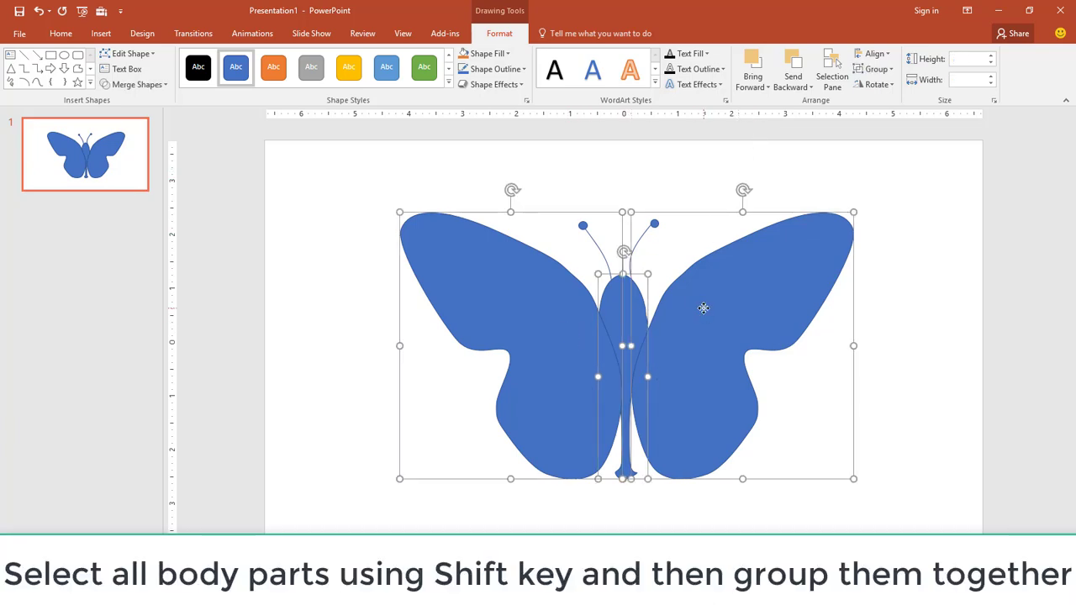
pyautogui.keyDown('shift'); pyautogui.click(655, 224); pyautogui.keyUp('shift')
pyautogui.keyDown('shift'); pyautogui.click(583, 227); pyautogui.keyUp('shift')
pyautogui.keyDown('shift'); pyautogui.click(600, 249); pyautogui.keyUp('shift')
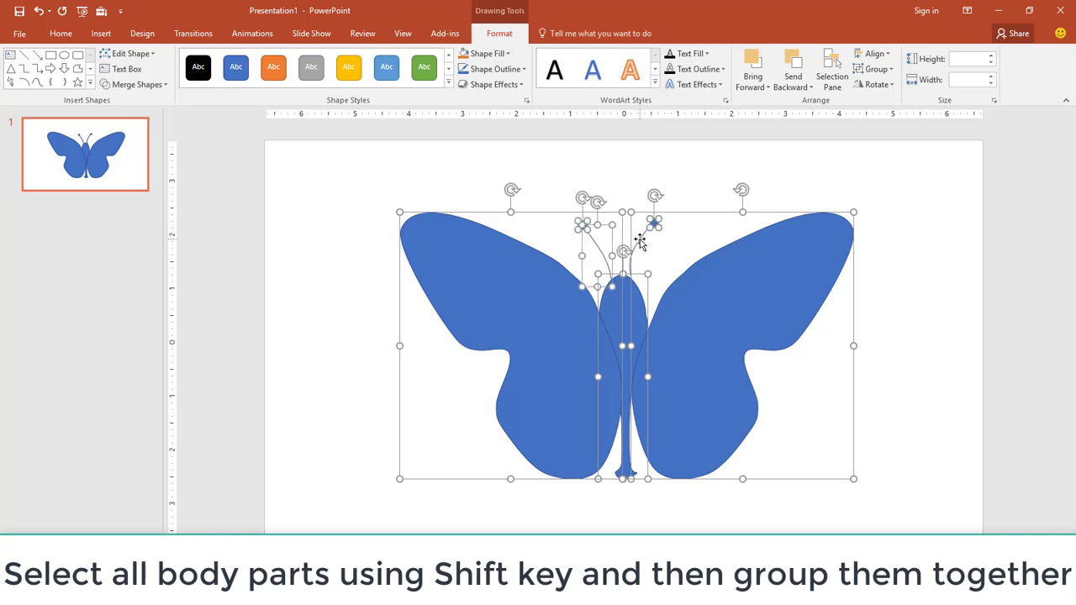
pyautogui.keyDown('shift'); pyautogui.click(638, 239); pyautogui.keyUp('shift')
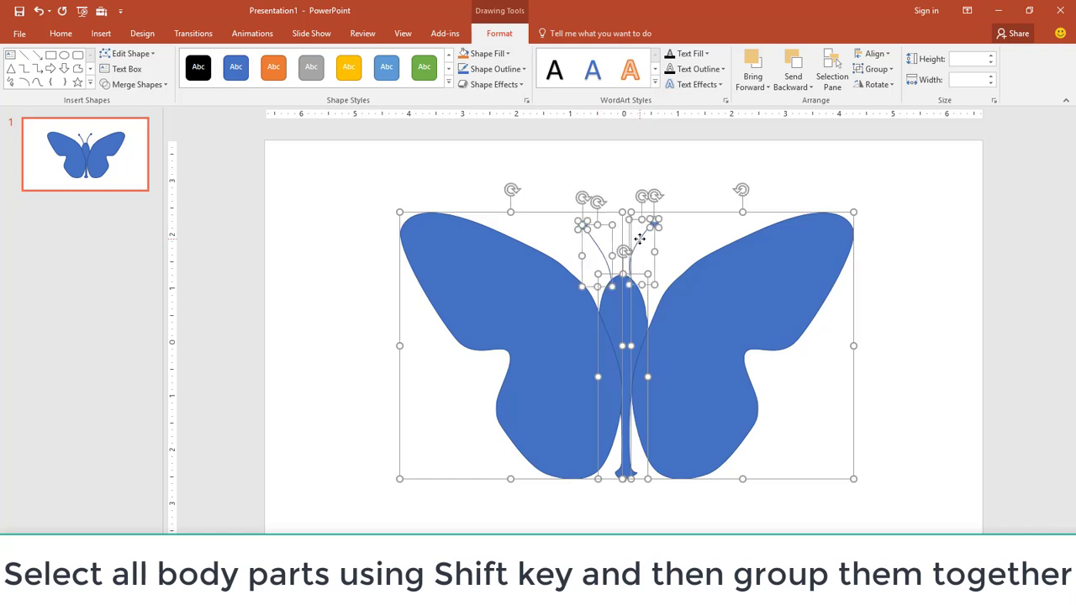
pyautogui.click(874, 69)
pyautogui.click(884, 87)
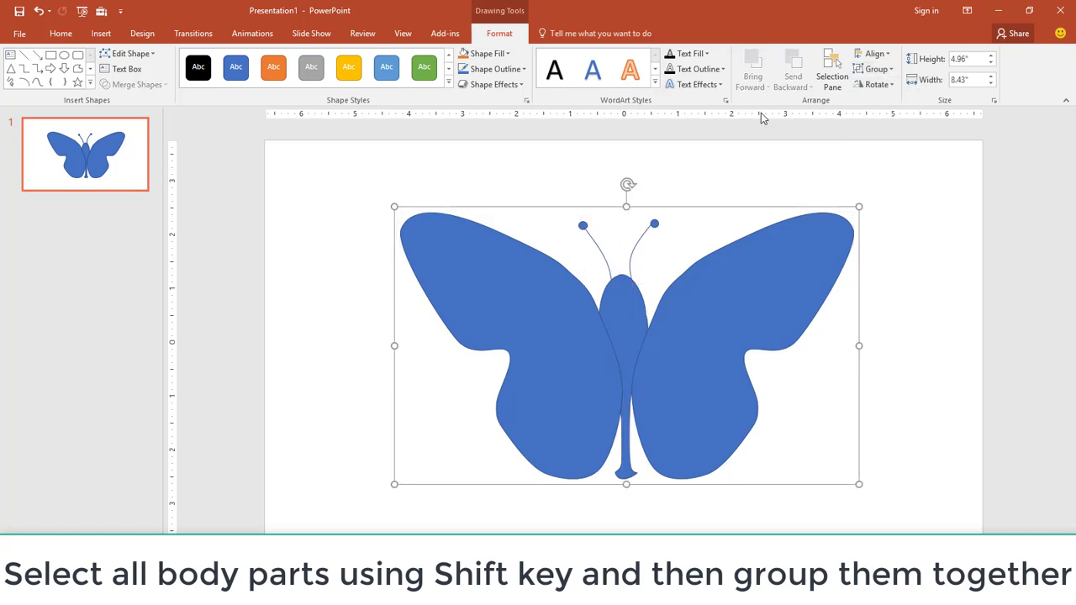
pyautogui.click(496, 72)
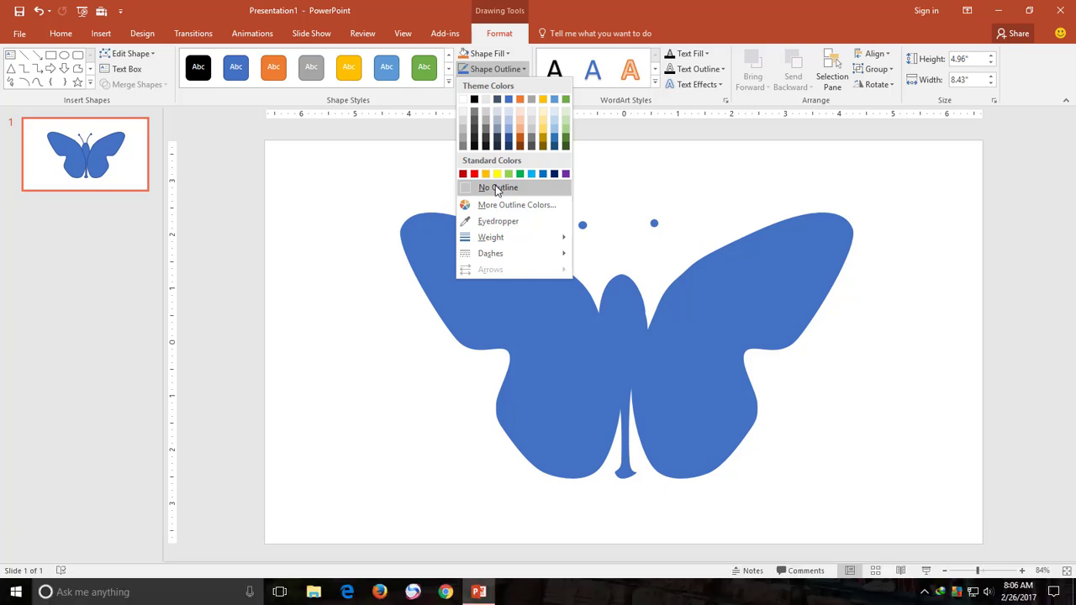
# - Give the butterfly group a thin black outline and a black fill
pyautogui.click(474, 99)
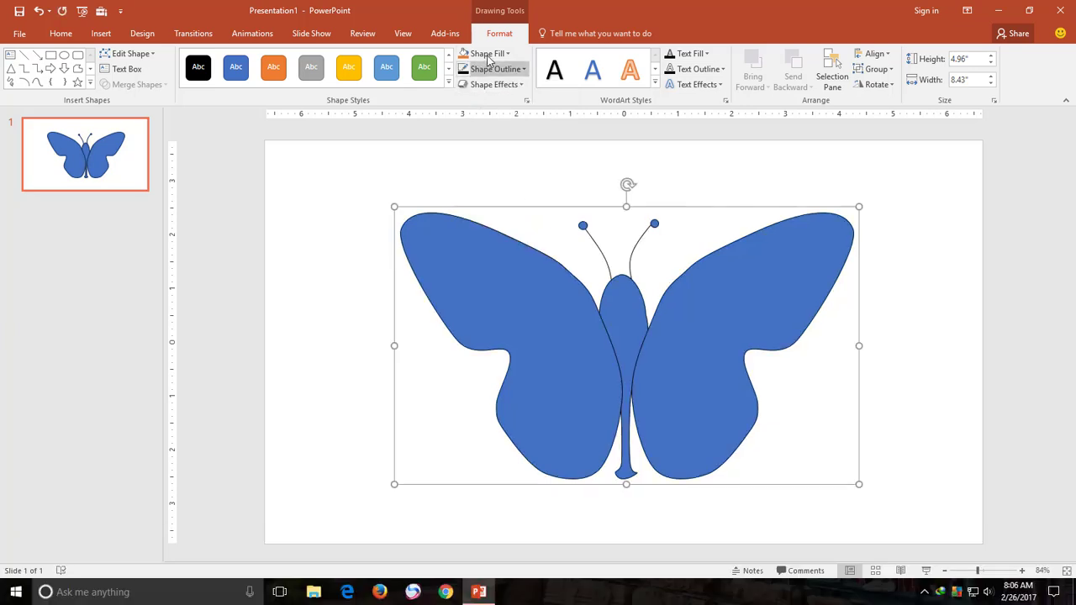
pyautogui.click(489, 55)
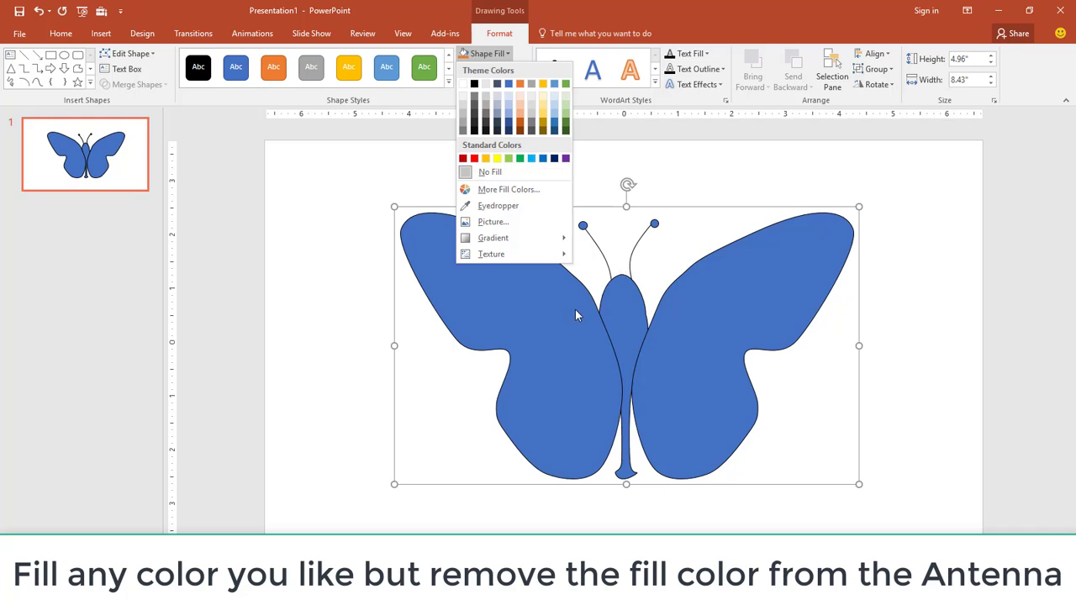
pyautogui.click(474, 84)
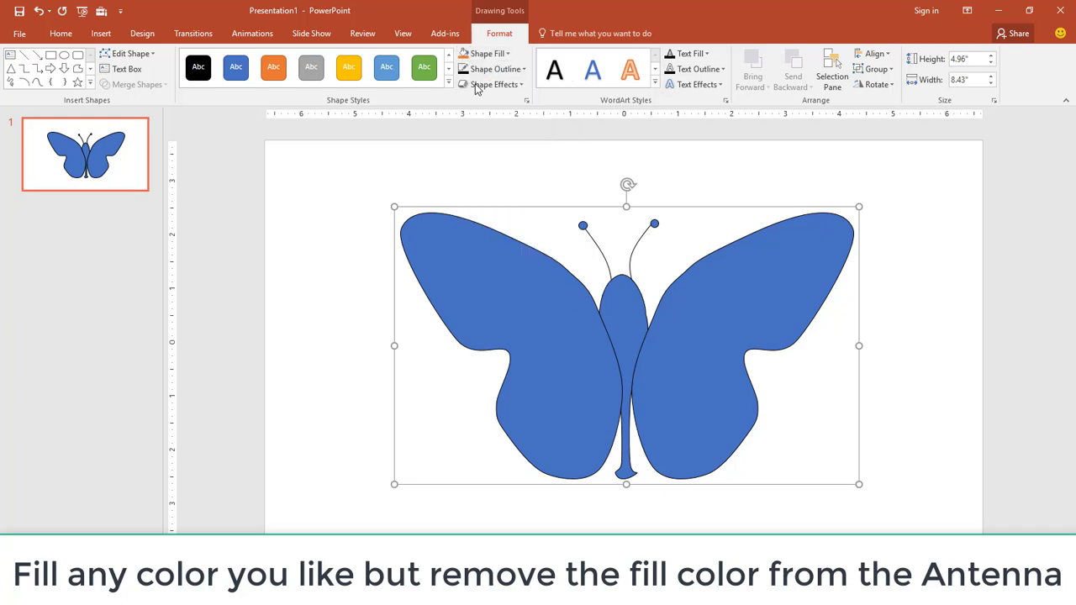
# - Set the left and right antenna stalks to No Fill, then reselect the whole butterfly
pyautogui.click(595, 250)
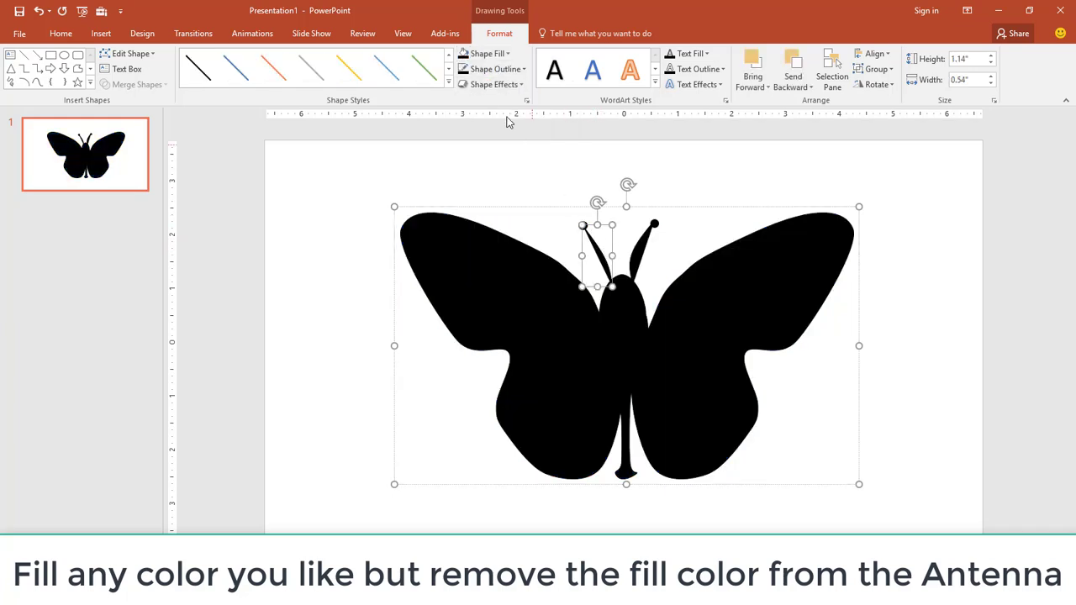
pyautogui.click(486, 53)
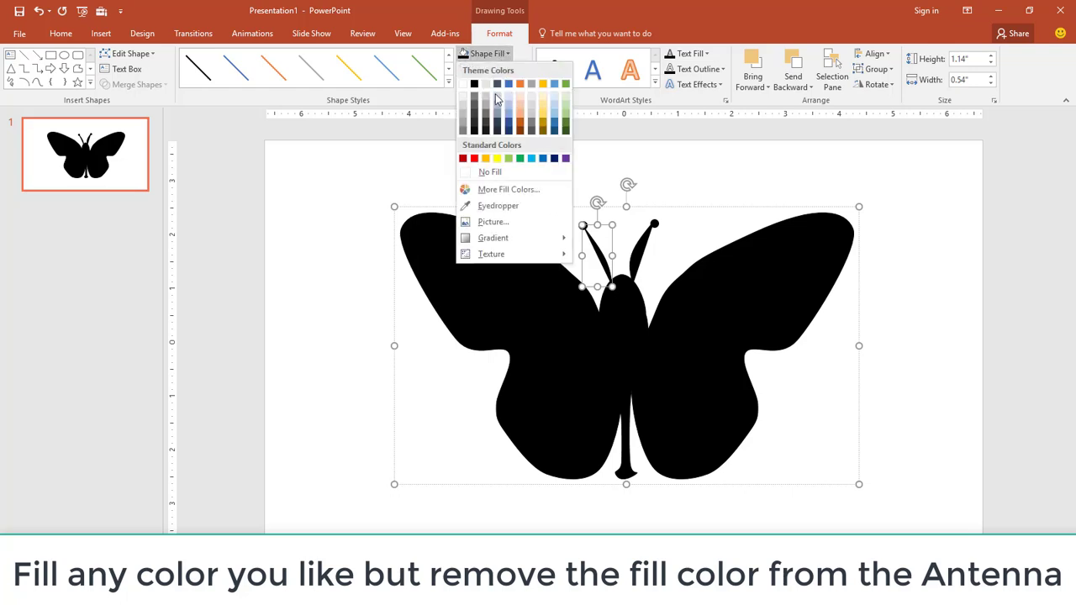
pyautogui.click(501, 173)
pyautogui.click(636, 245)
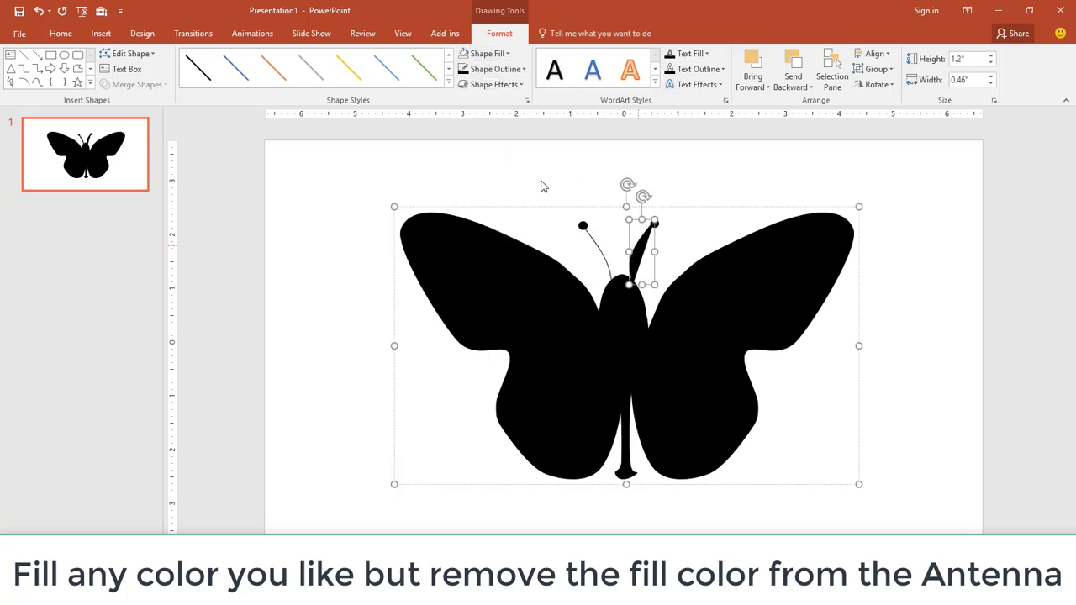
pyautogui.click(495, 57)
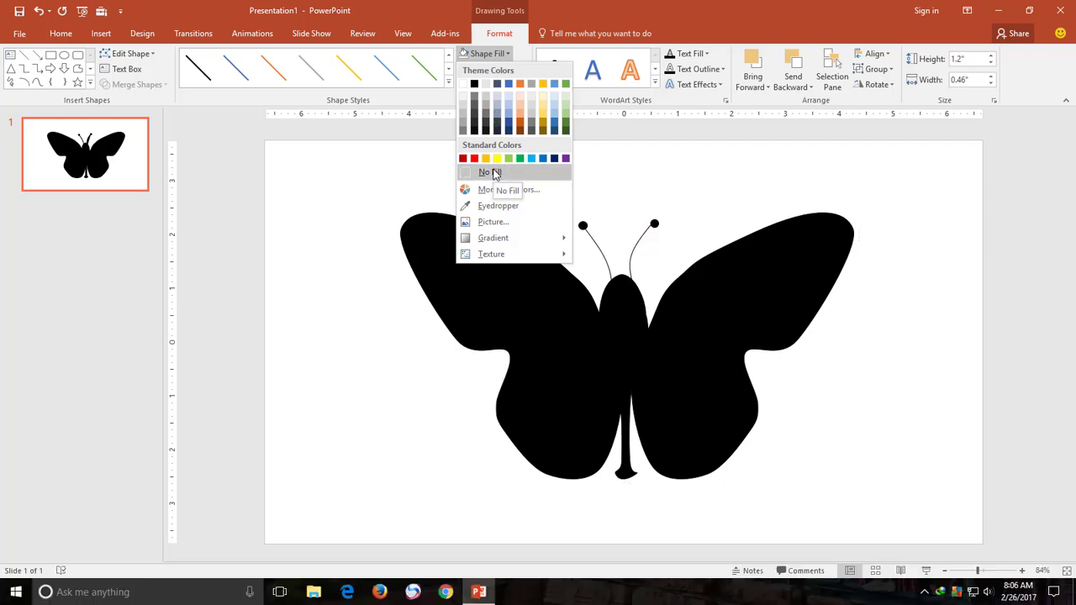
pyautogui.click(495, 174)
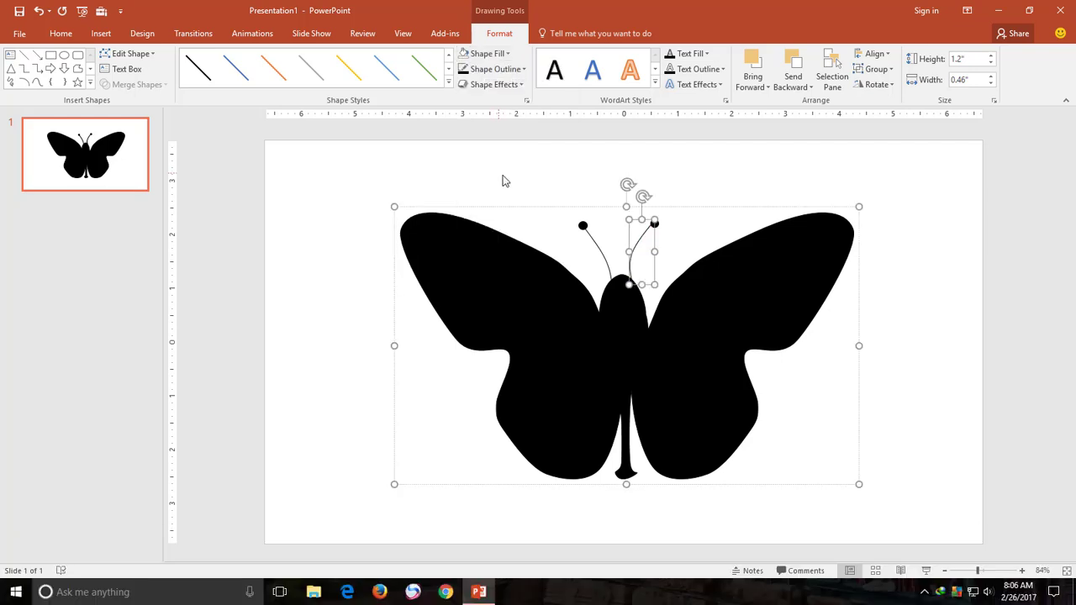
pyautogui.click(881, 232)
pyautogui.click(593, 336)
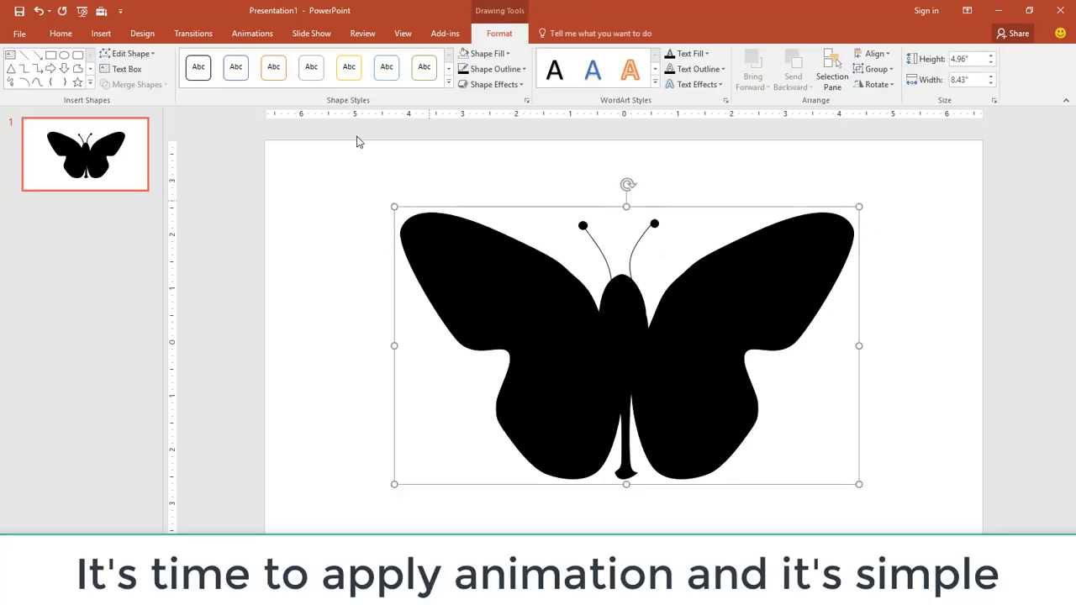
# - Apply the Grow/Shrink emphasis animation to the butterfly group and show the Animation Pane
pyautogui.click(256, 36)
pyautogui.click(721, 82)
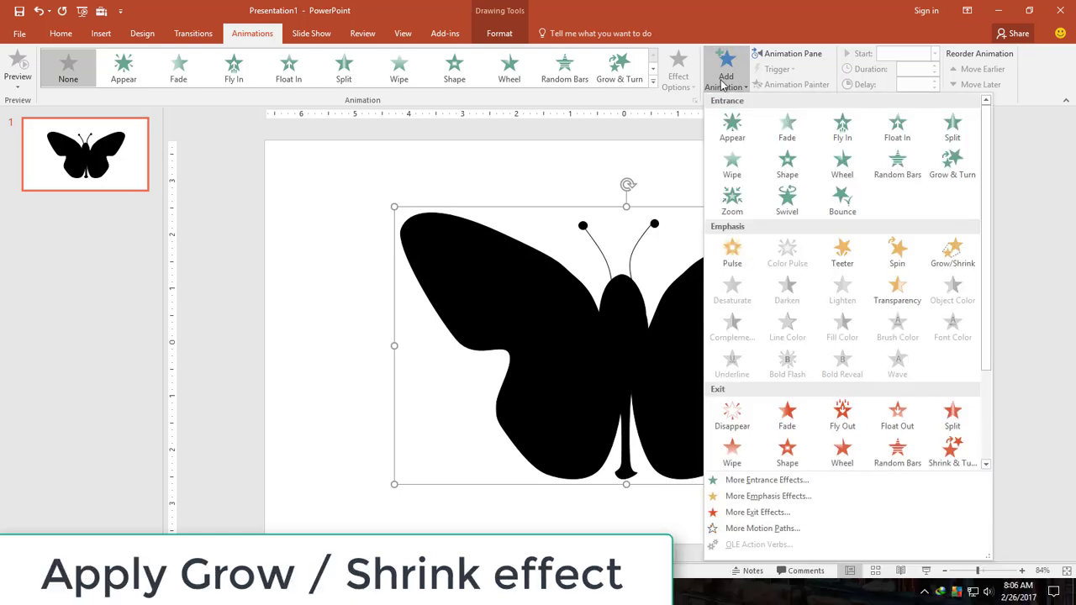
pyautogui.click(953, 252)
pyautogui.click(794, 57)
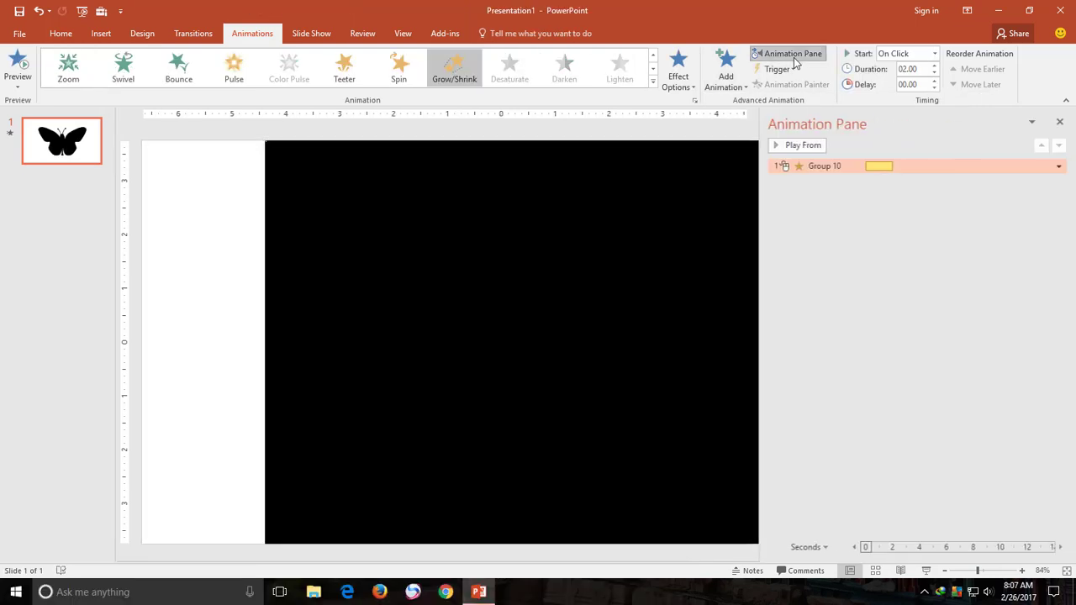
pyautogui.click(912, 55)
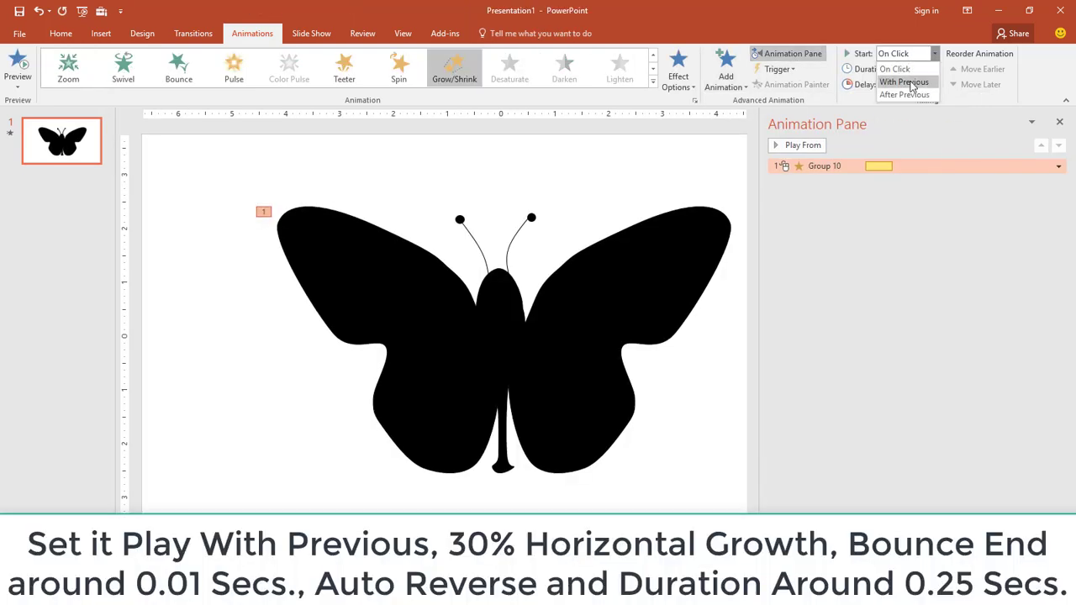
# - Start Group 10's Grow/Shrink With Previous, with custom 30% size, auto-reverse and 0.01 sec bounce end
pyautogui.click(912, 81)
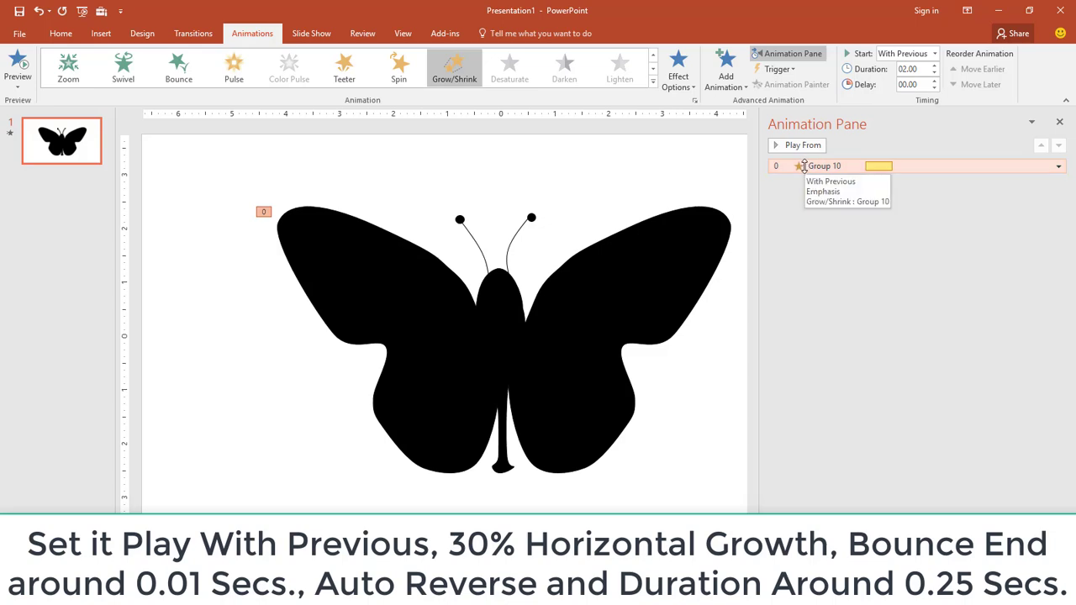
pyautogui.rightClick(834, 168)
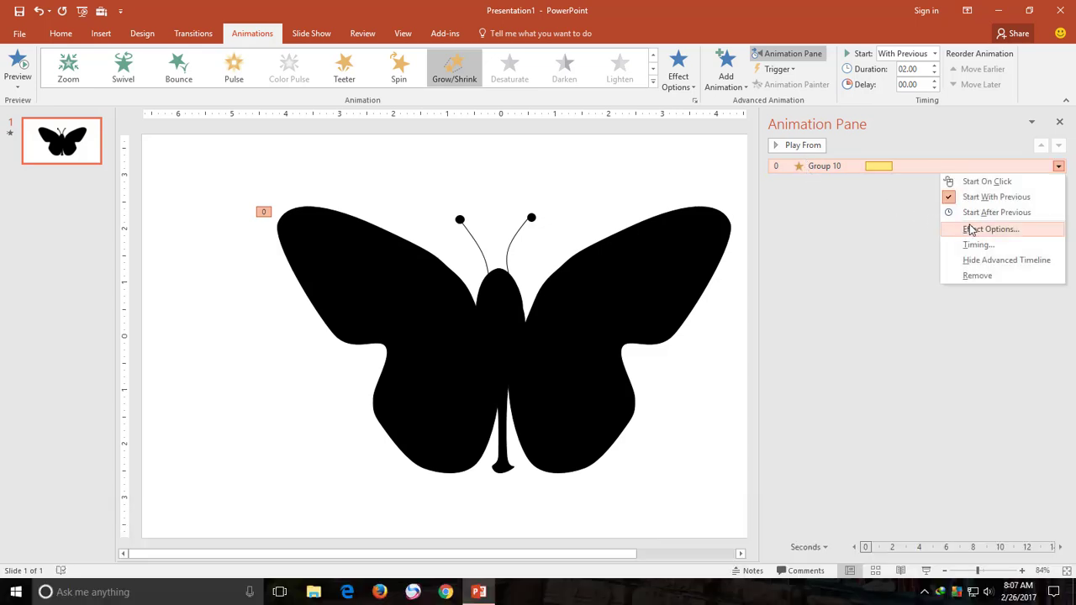
pyautogui.click(971, 229)
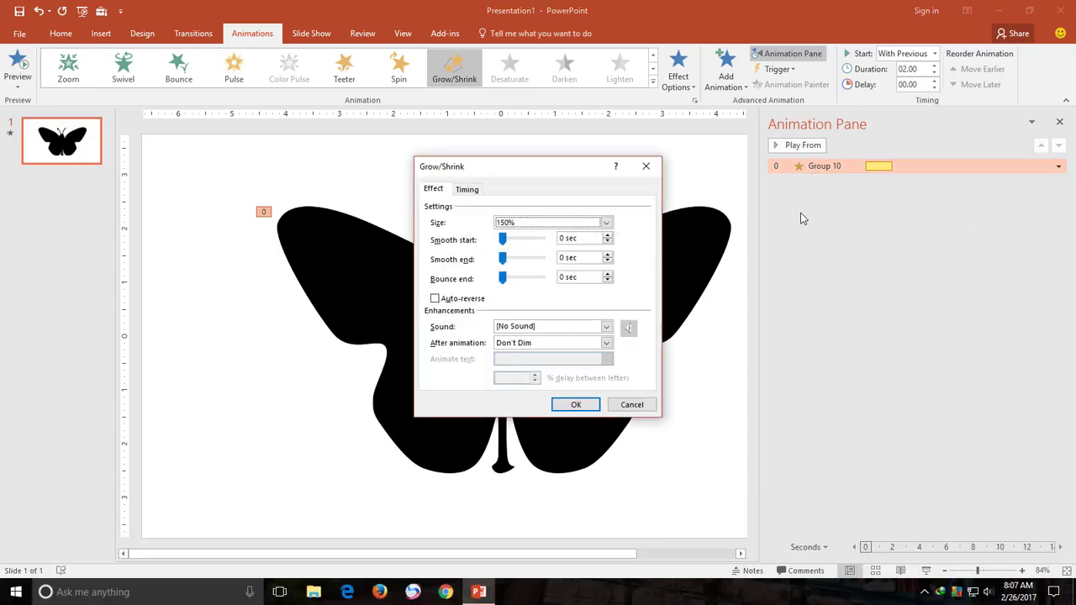
pyautogui.click(528, 222)
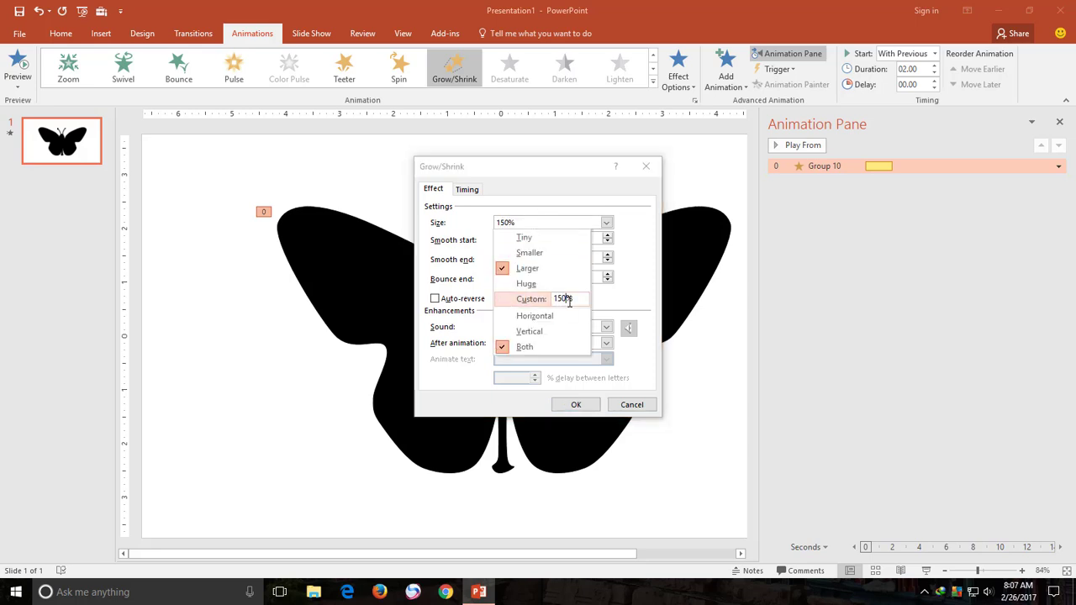
pyautogui.moveTo(567, 301); pyautogui.dragTo(555, 300)
pyautogui.write('30')
pyautogui.press('Return')
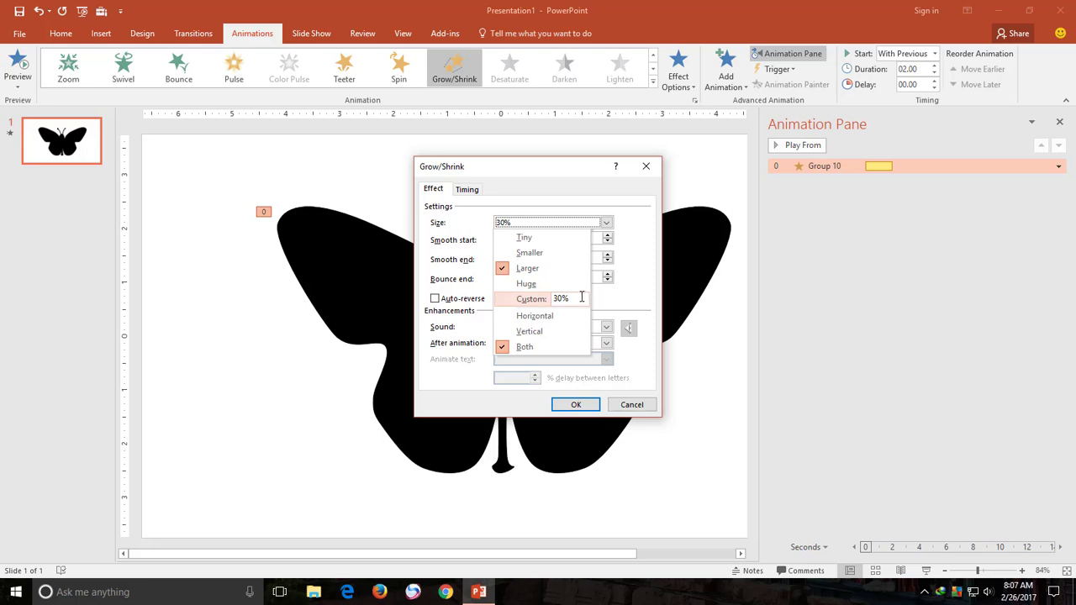
pyautogui.press('Return')
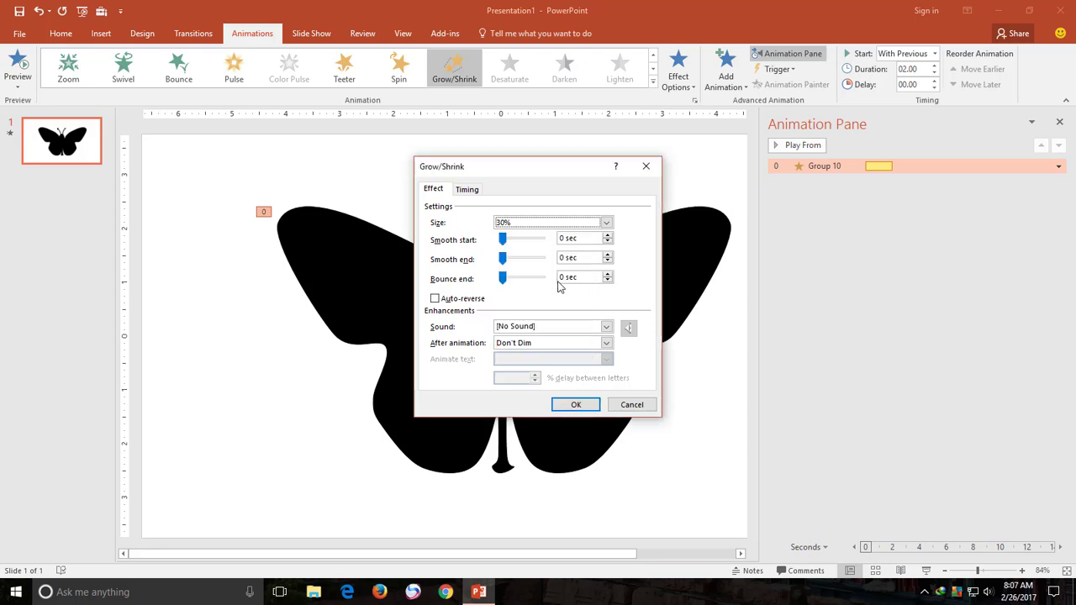
pyautogui.click(463, 302)
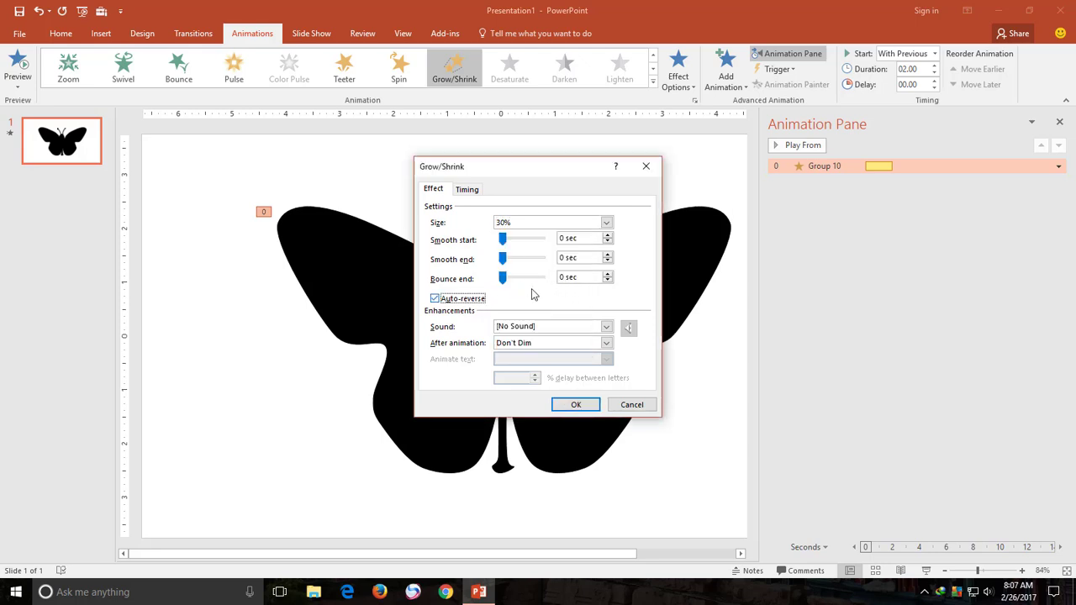
pyautogui.click(607, 274)
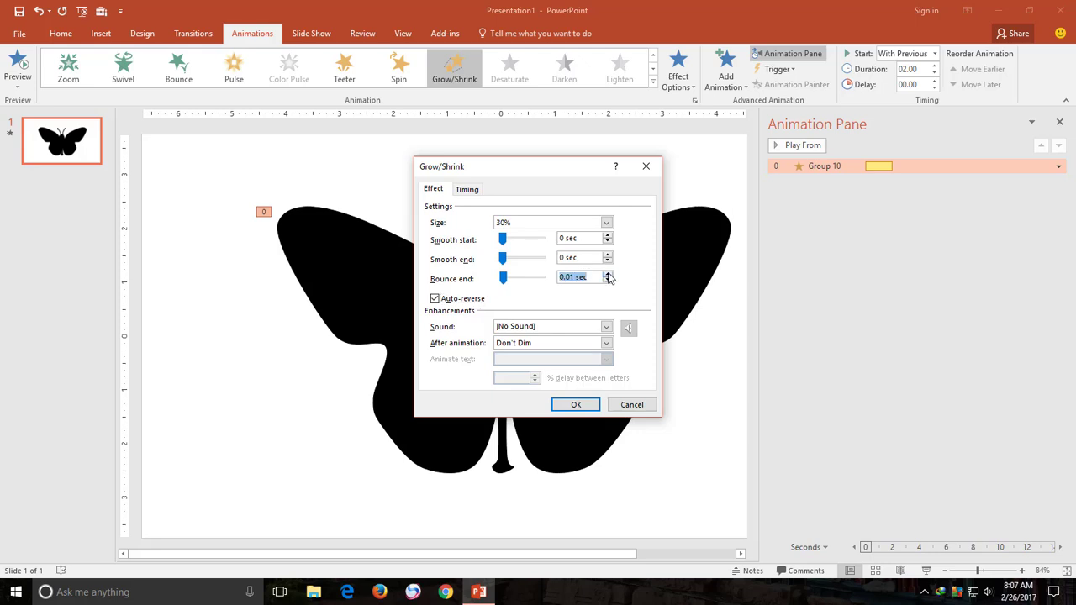
pyautogui.click(467, 190)
# - Give the Grow/Shrink a 0.25-second duration repeating Until End of Slide, and confirm the dialog
pyautogui.click(530, 242)
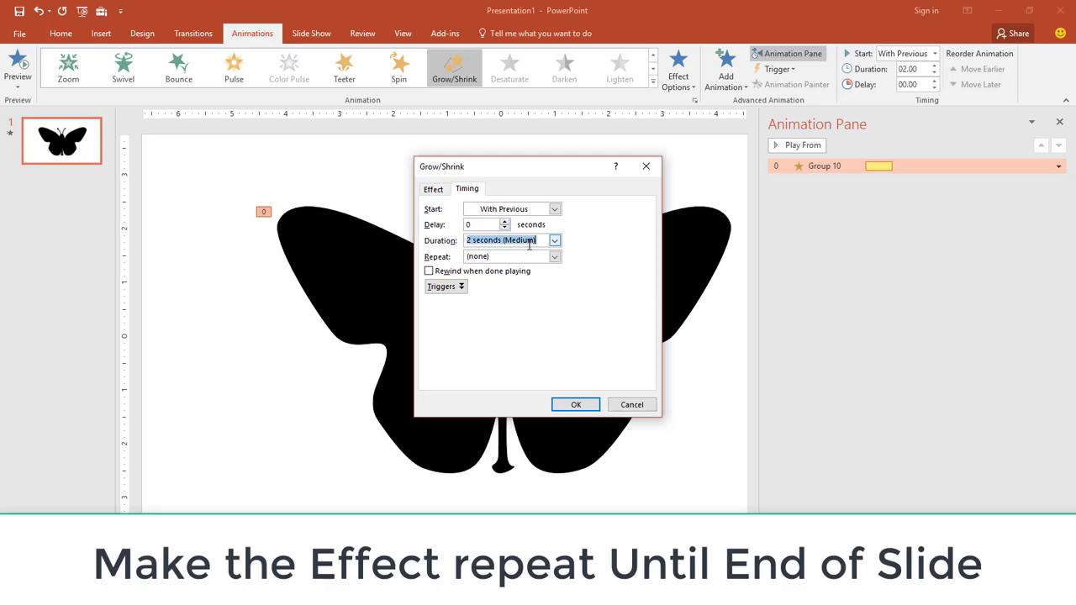
pyautogui.press('BackSpace')
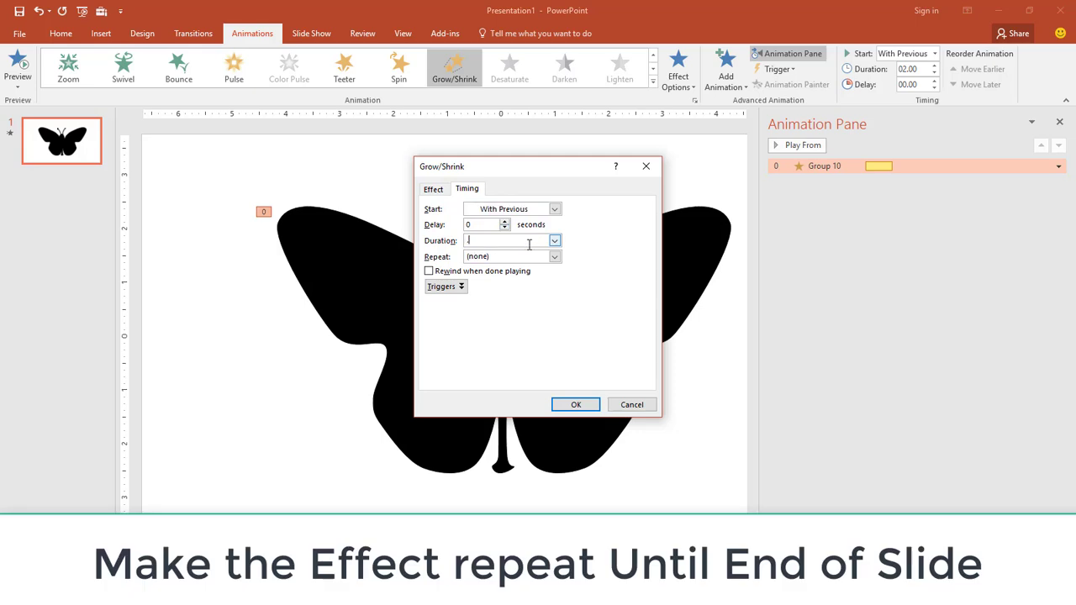
pyautogui.write('.25')
pyautogui.click(553, 256)
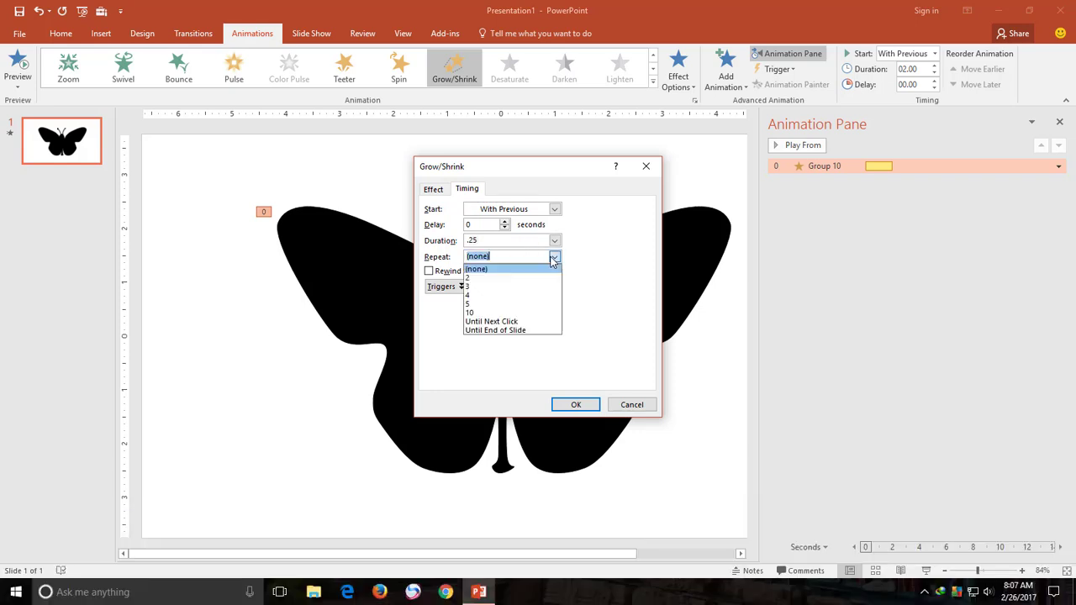
pyautogui.click(528, 331)
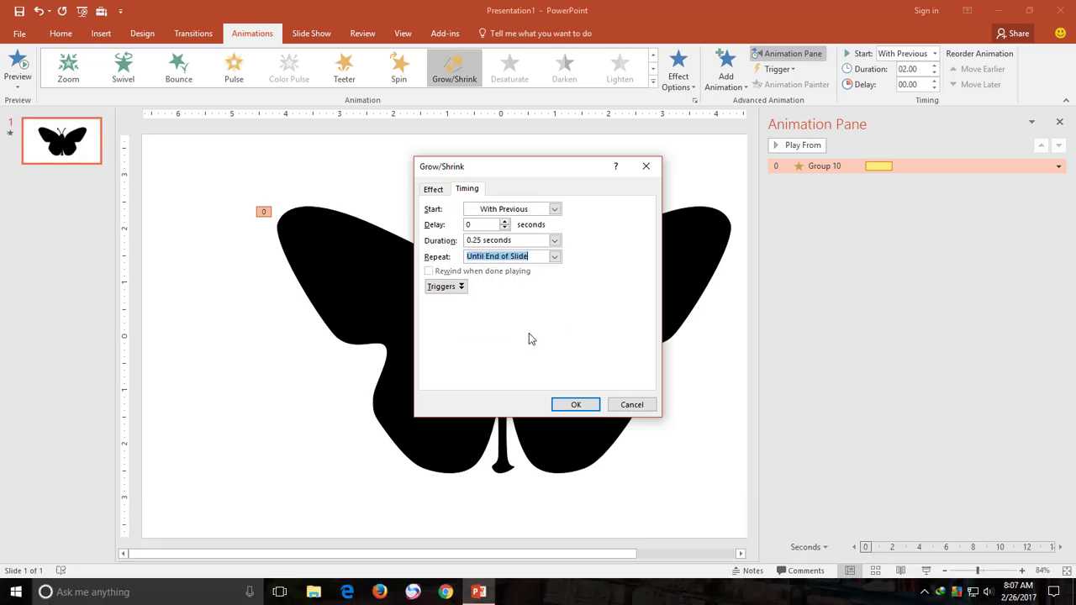
pyautogui.click(575, 404)
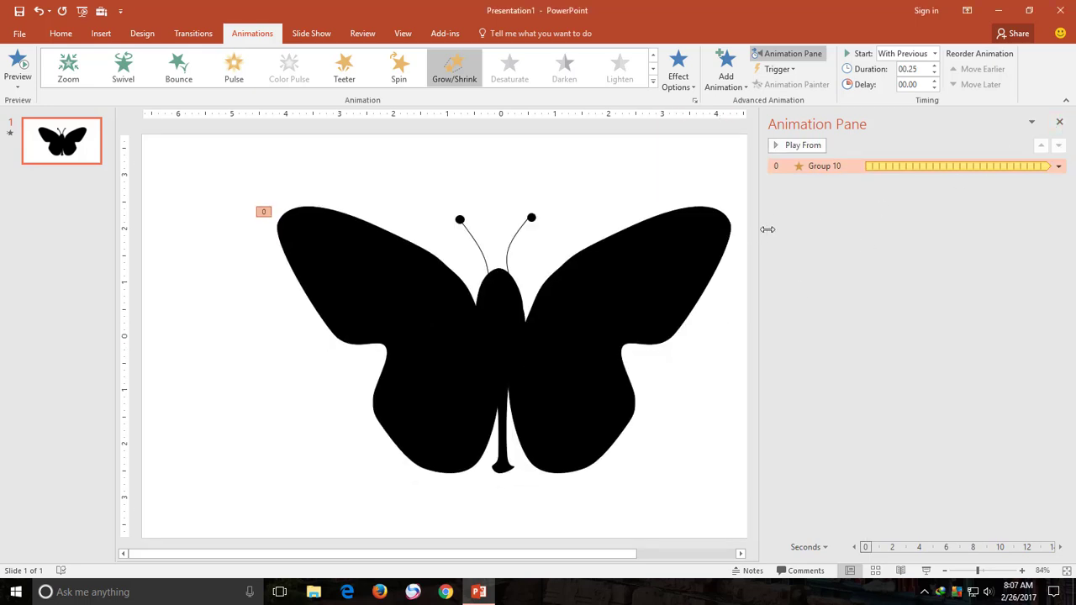
pyautogui.moveTo(768, 229); pyautogui.dragTo(895, 228)
# - Change Group 10's Grow/Shrink size to 30% Horizontal with a small bounce end, and confirm
pyautogui.click(916, 148)
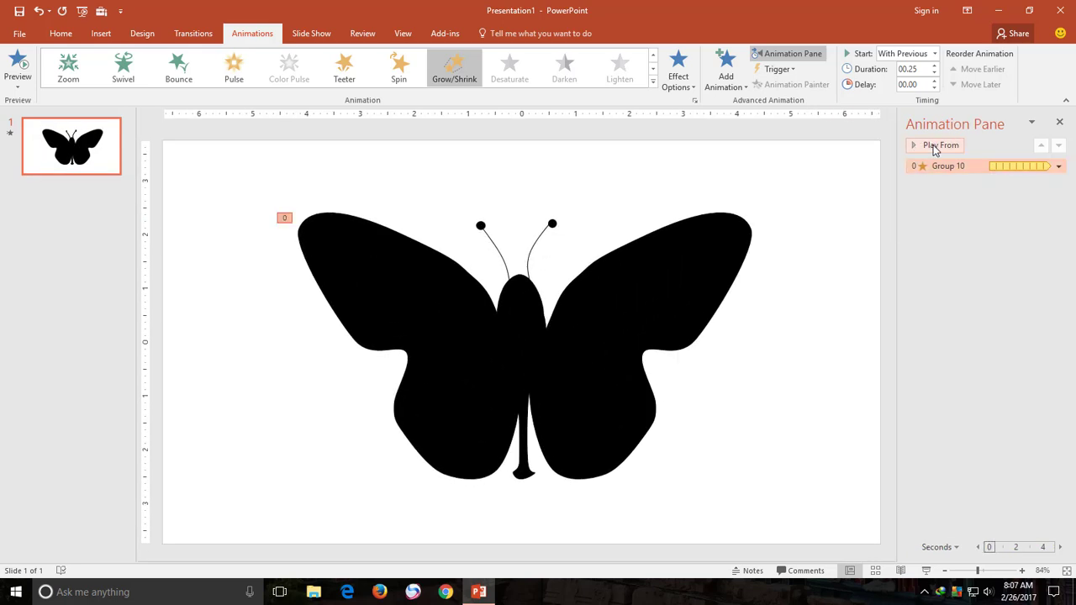
pyautogui.rightClick(933, 170)
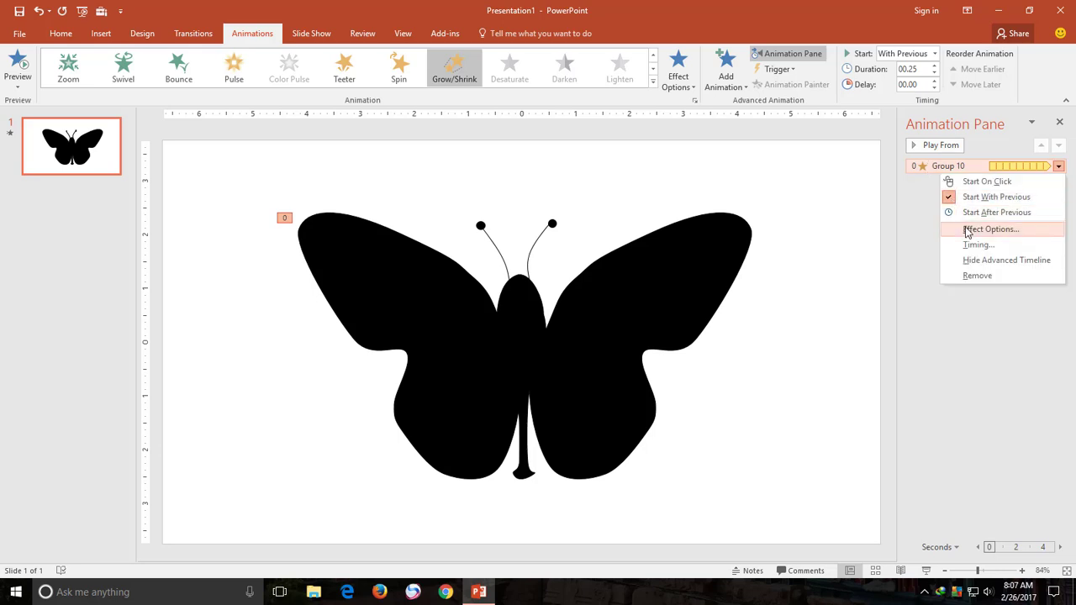
pyautogui.click(966, 231)
pyautogui.click(563, 224)
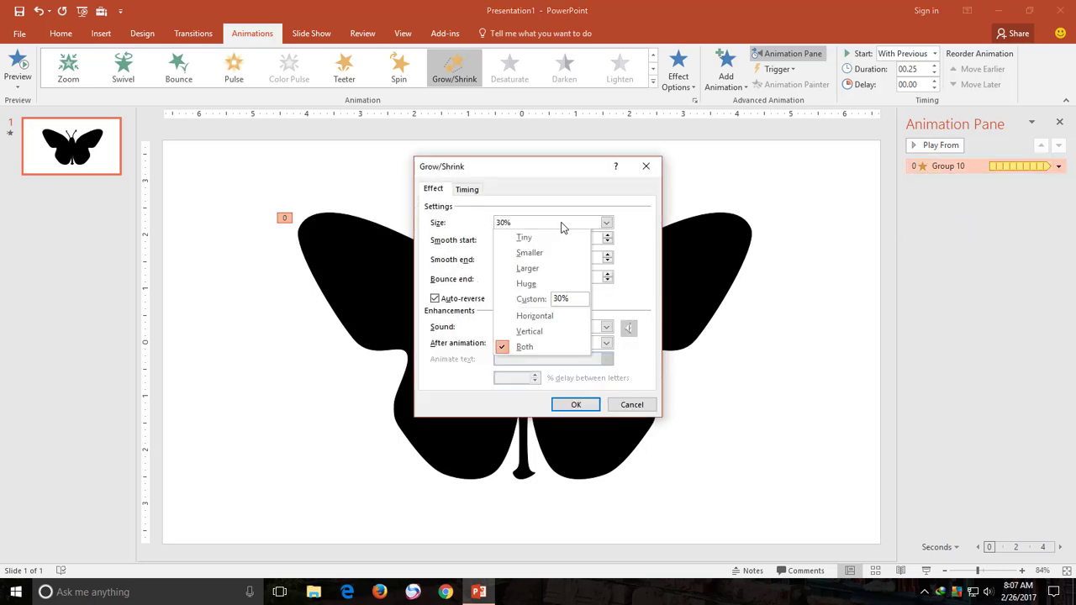
pyautogui.click(546, 316)
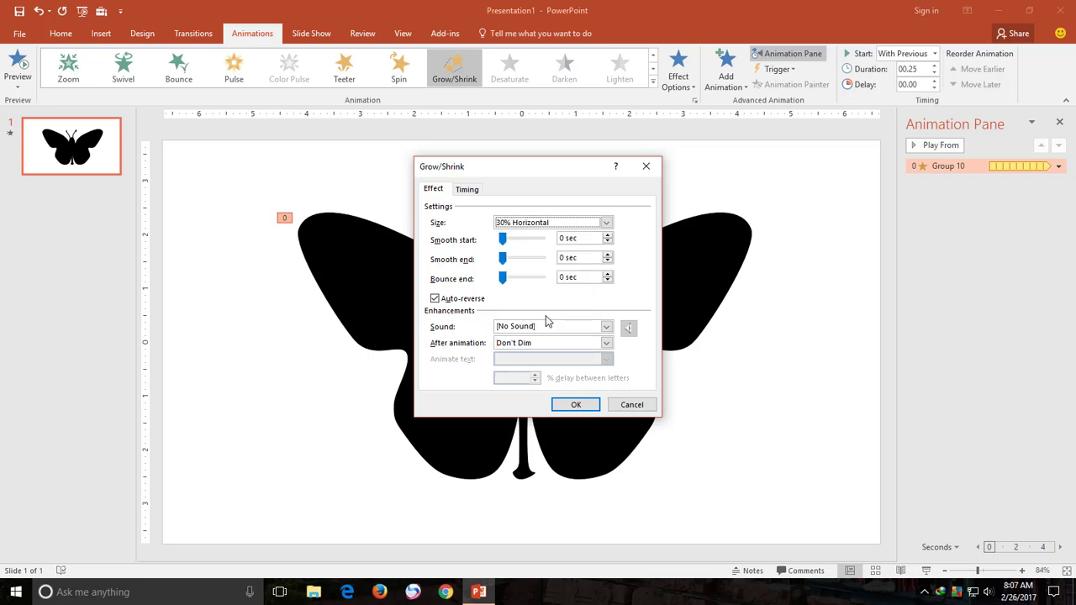
pyautogui.click(607, 274)
pyautogui.click(466, 190)
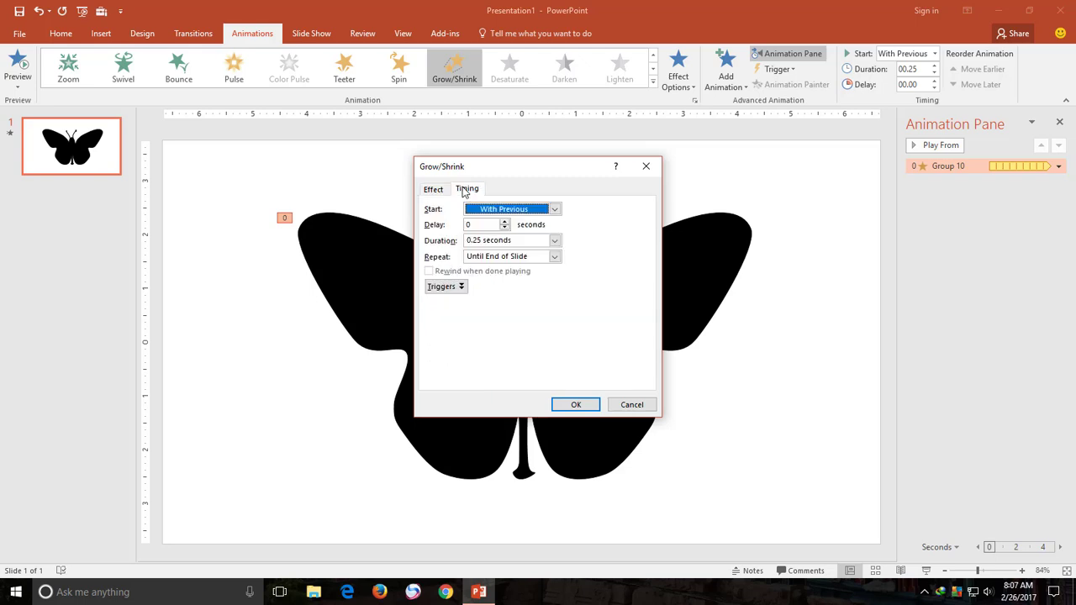
pyautogui.click(577, 402)
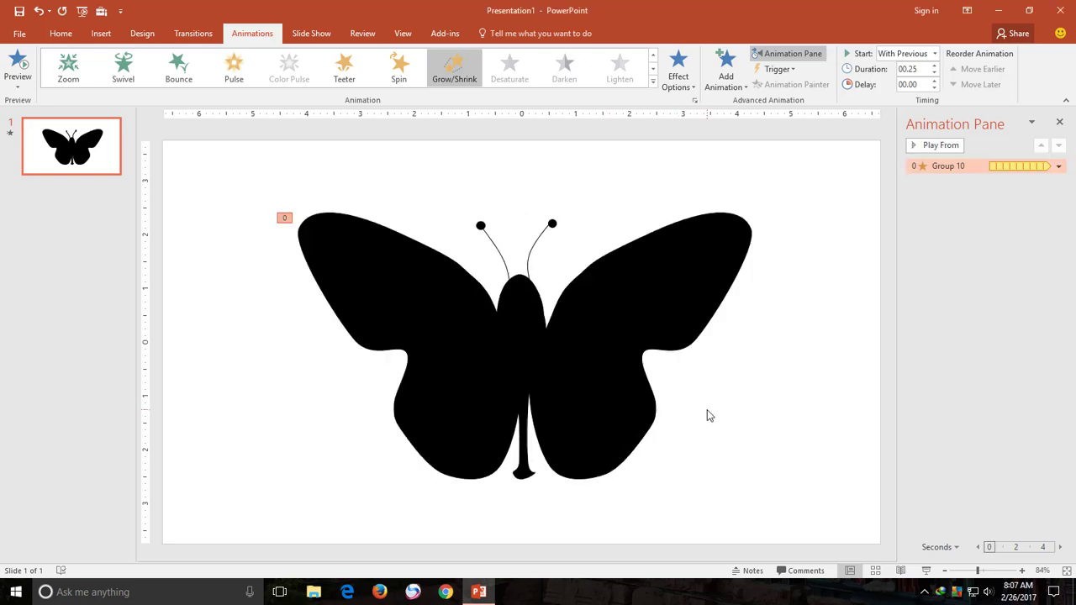
pyautogui.click(926, 571)
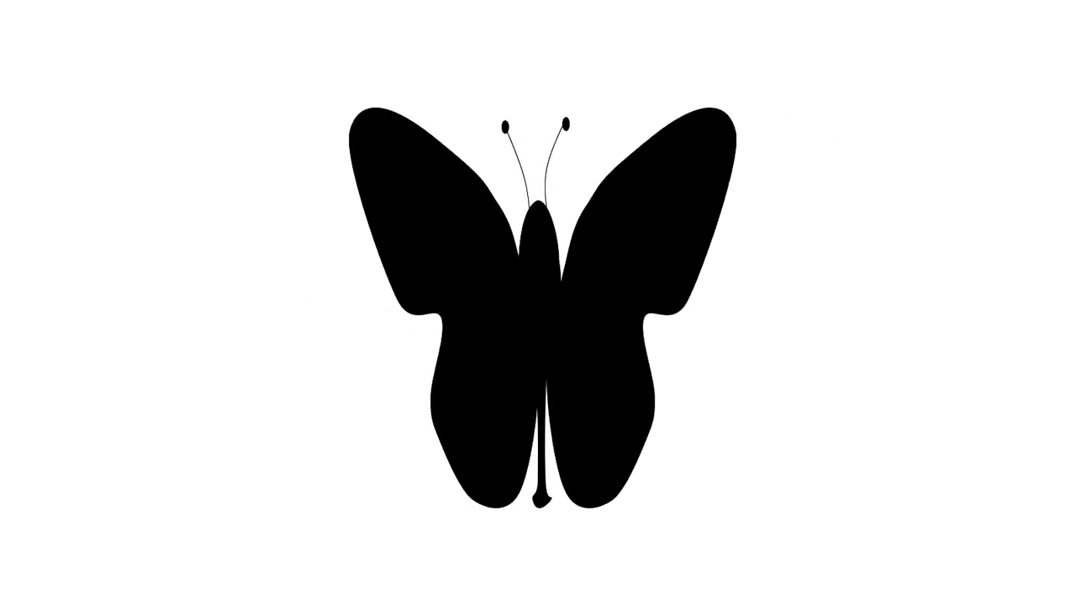
pyautogui.press('Escape')
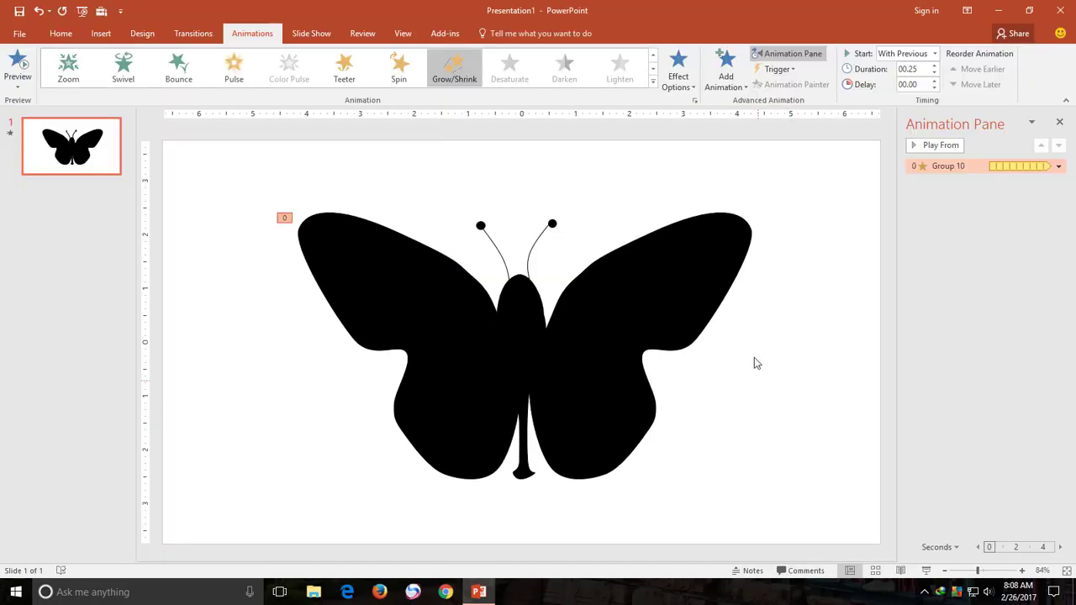
# - Shrink the first butterfly and move it to the lower left of the slide
pyautogui.click(617, 319)
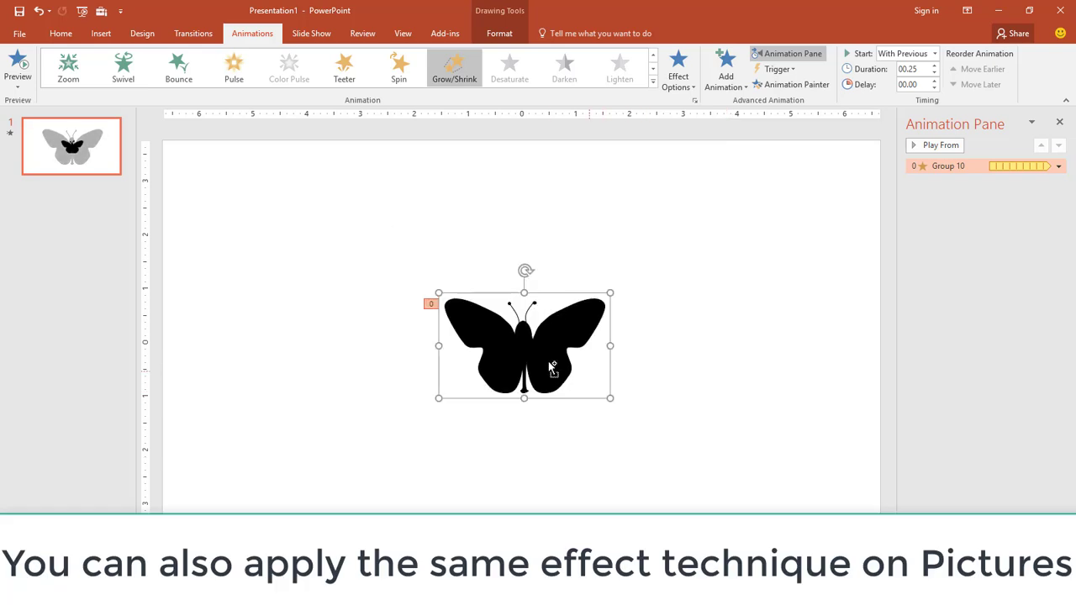
pyautogui.moveTo(458, 362); pyautogui.dragTo(213, 437)
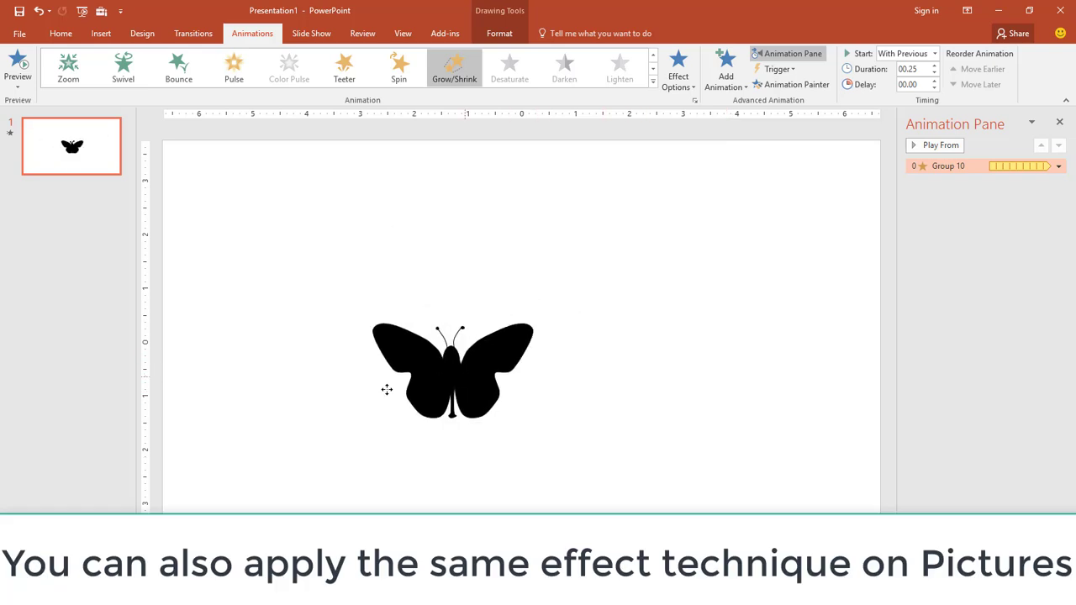
pyautogui.click(432, 416)
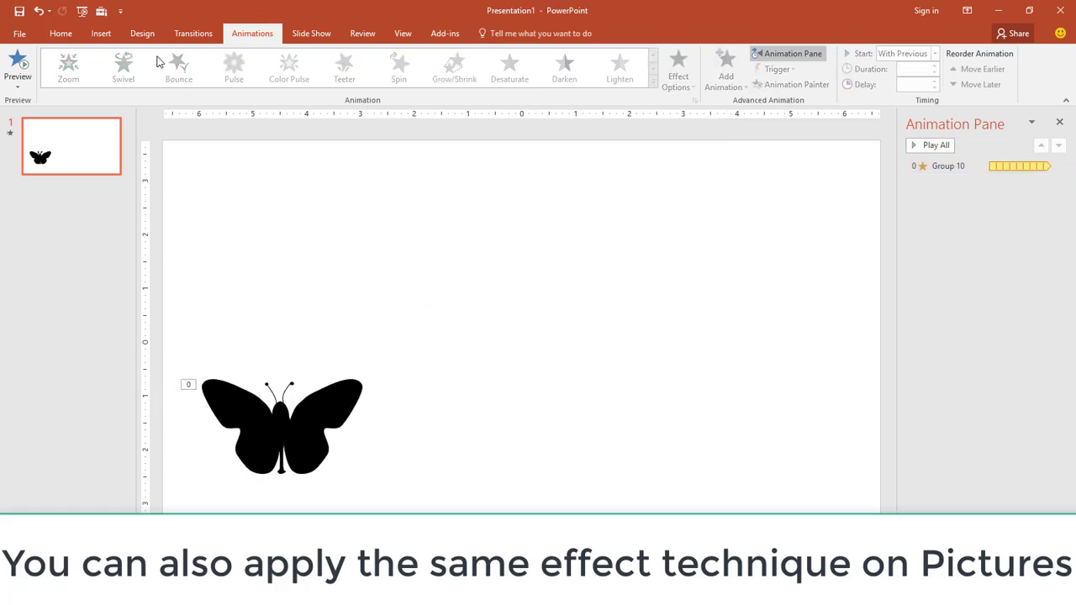
# - Insert a black butterfly picture found with an online search for 'butterfly png'
pyautogui.click(101, 33)
pyautogui.click(118, 76)
pyautogui.write('butterfly png')
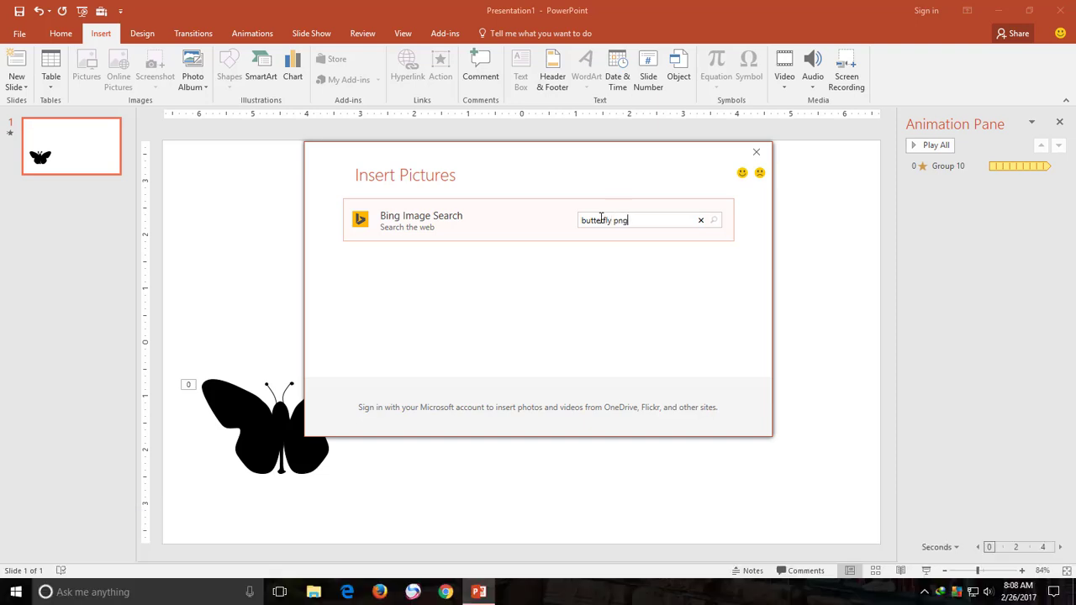
pyautogui.press('Return')
pyautogui.scroll(-2, 547, 271)
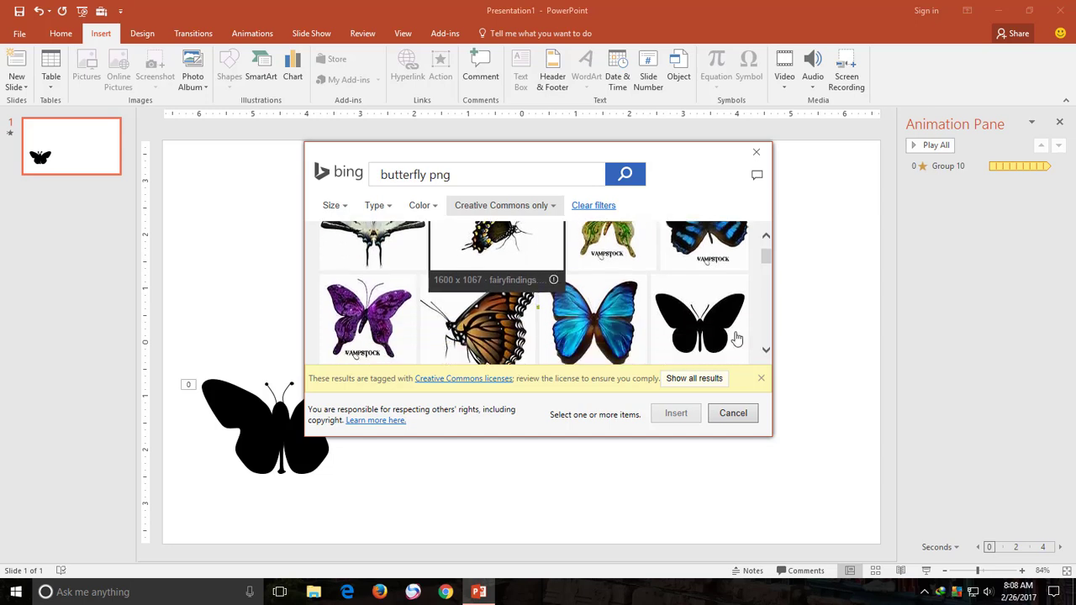
pyautogui.click(661, 288)
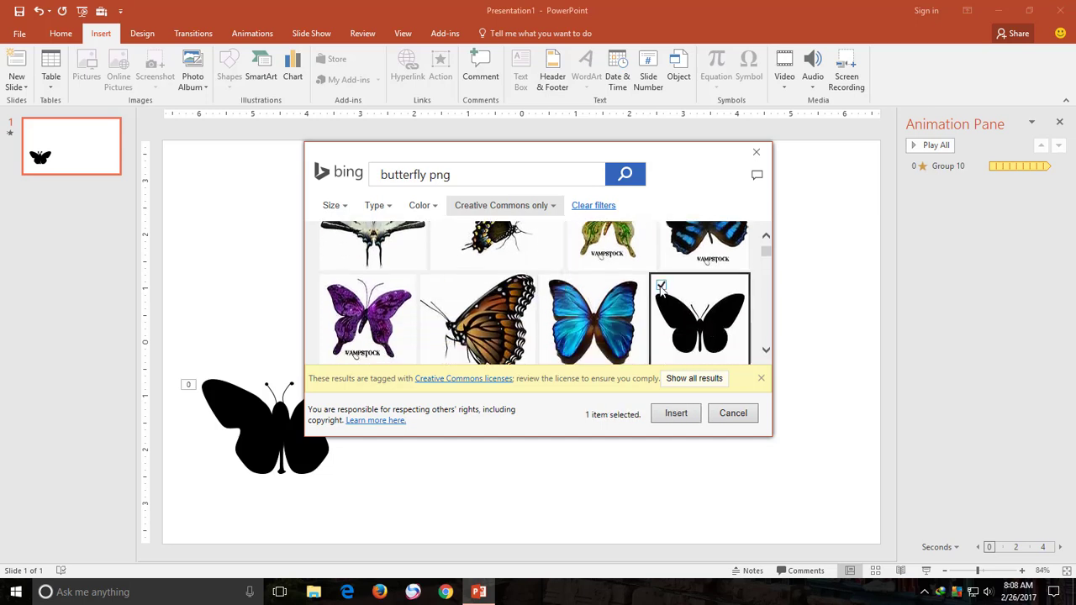
pyautogui.click(674, 413)
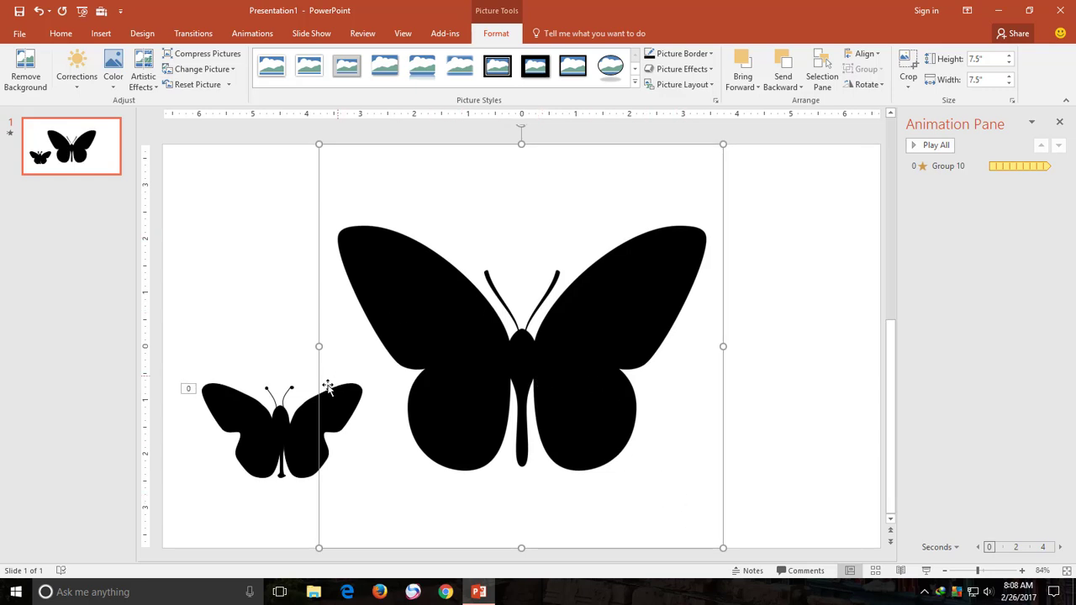
# - Copy the small butterfly's flutter onto the large black butterfly with Animation Painter, then play the show
pyautogui.click(251, 414)
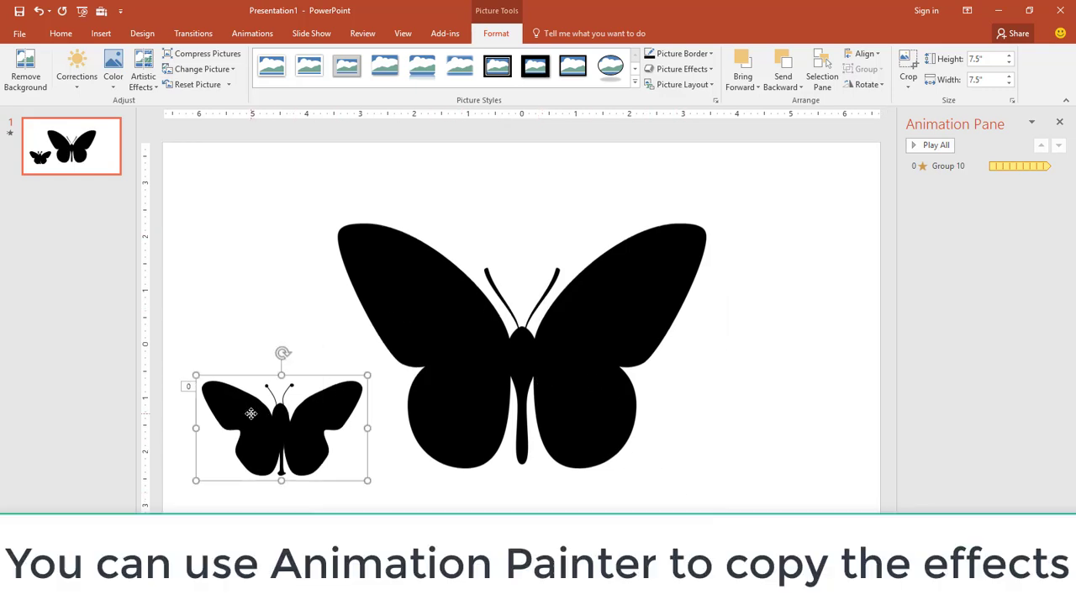
pyautogui.click(252, 34)
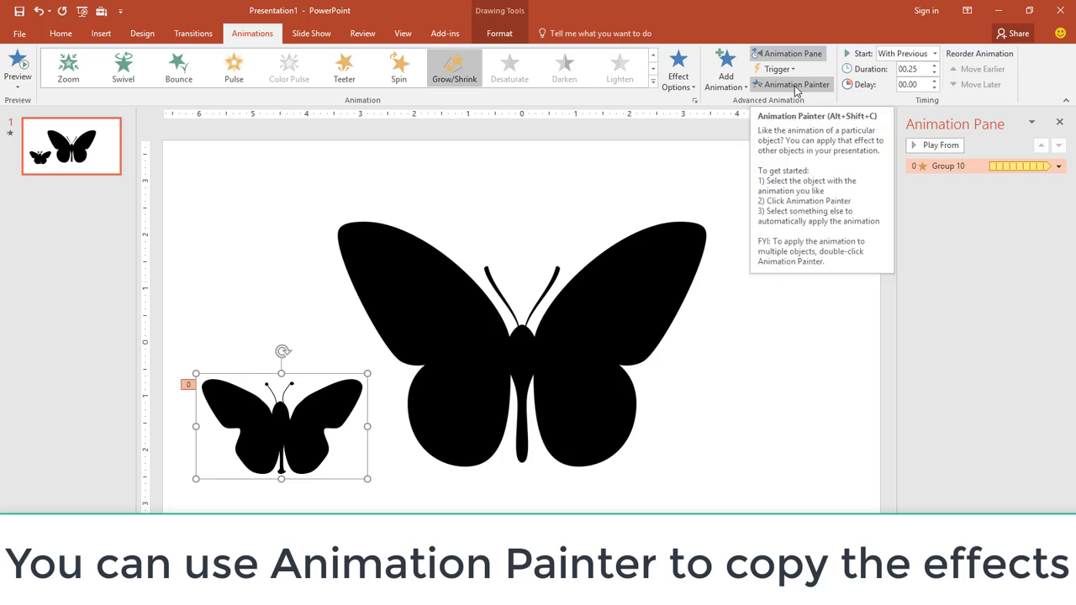
pyautogui.click(795, 85)
pyautogui.click(630, 284)
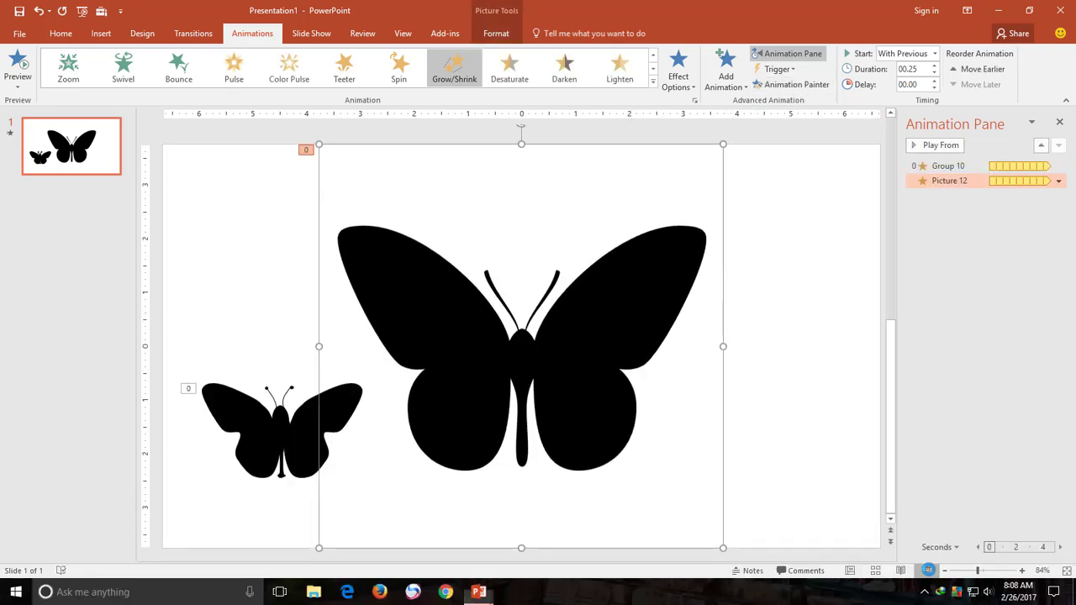
pyautogui.click(926, 570)
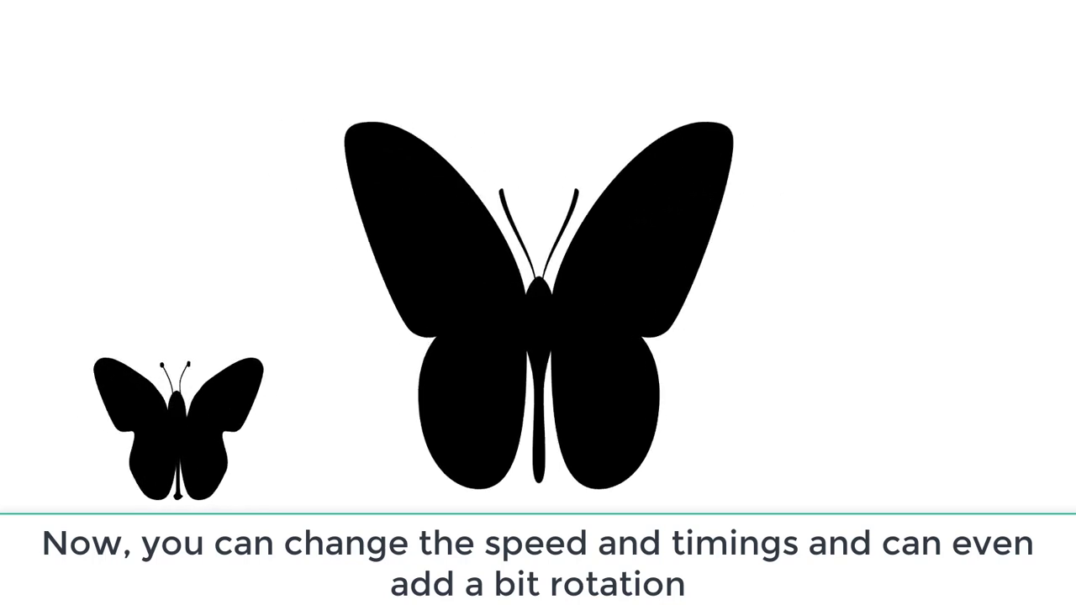
# - Set Picture 12's flutter duration to 0.15 seconds and preview it in a slide show
pyautogui.press('Escape')
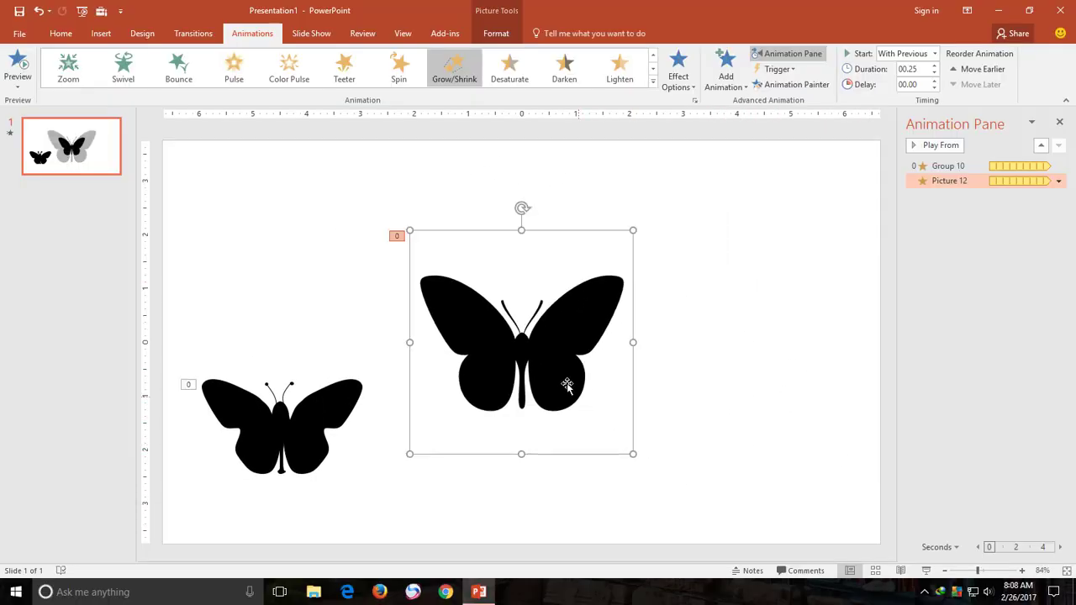
pyautogui.click(929, 188)
pyautogui.click(916, 68)
pyautogui.write('00.15')
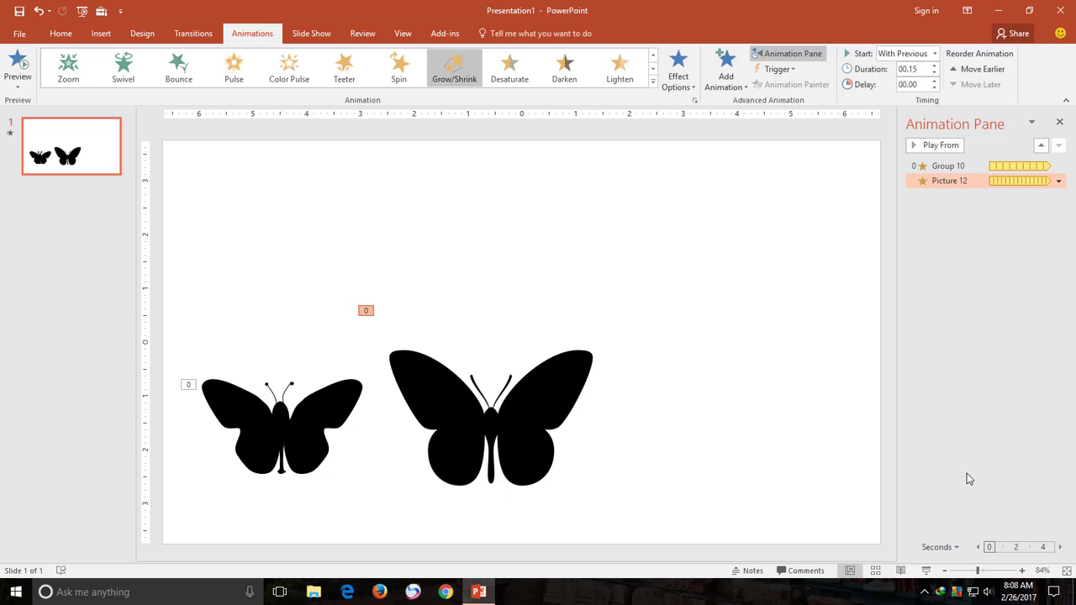
pyautogui.click(928, 572)
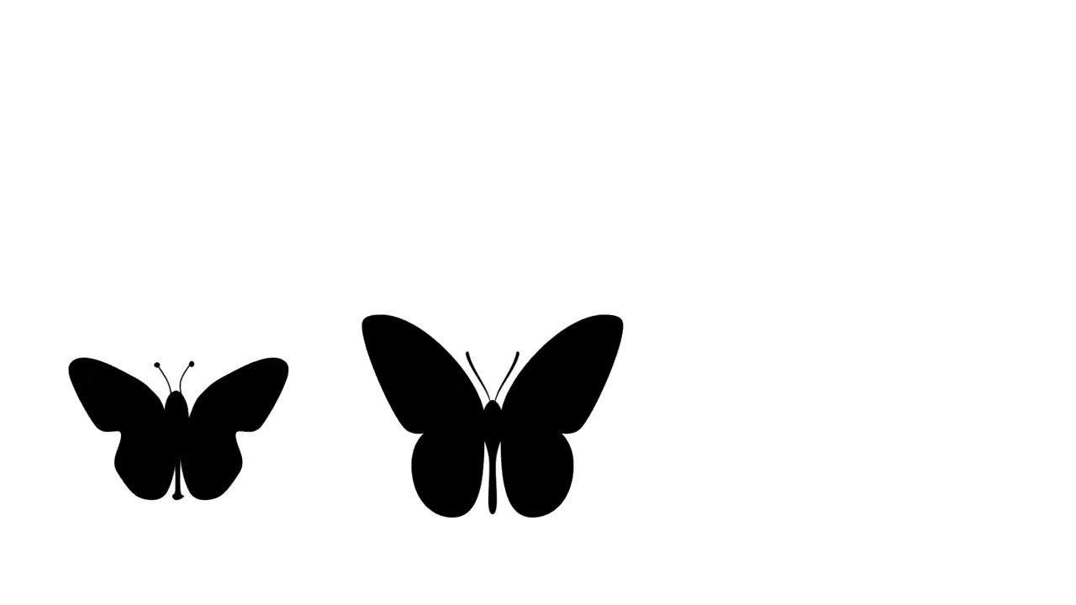
pyautogui.press('Escape')
# - Insert three colourful butterfly pictures from an online 'butterfly png' image search
pyautogui.click(101, 32)
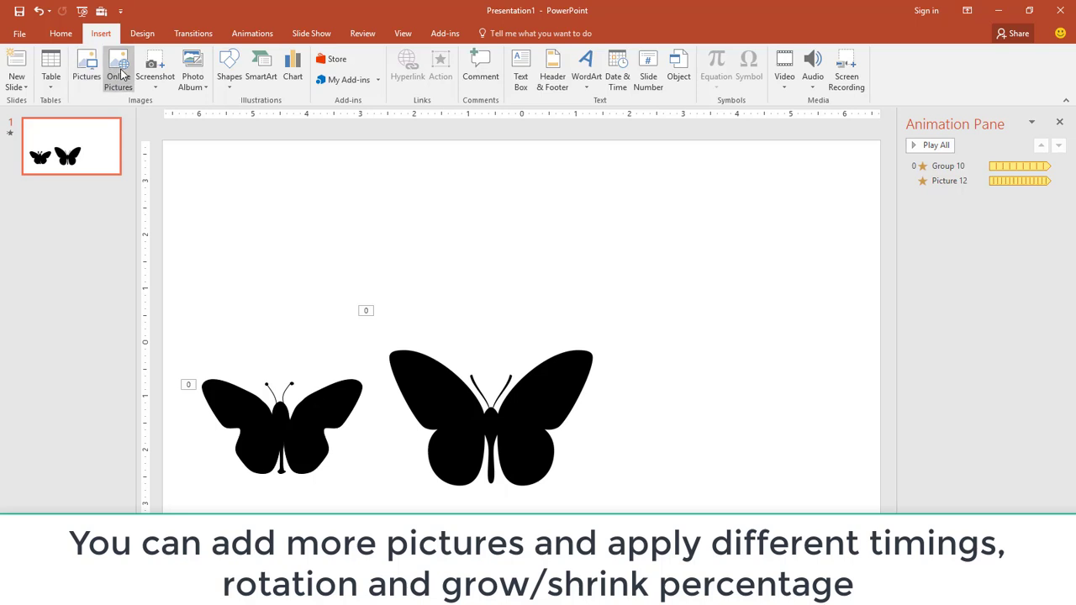
pyautogui.click(122, 74)
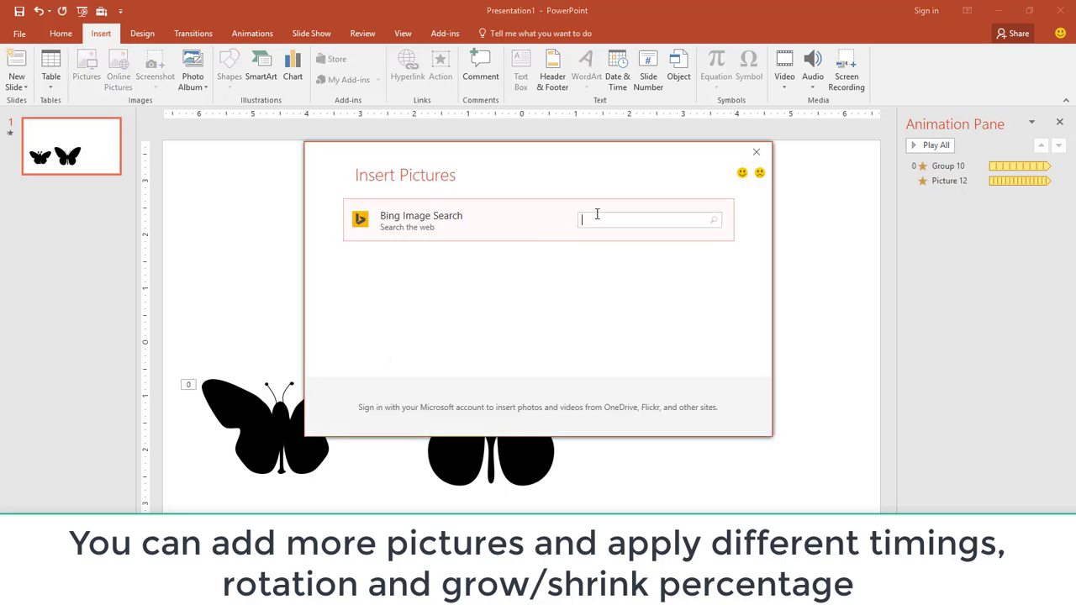
pyautogui.write('butterf')
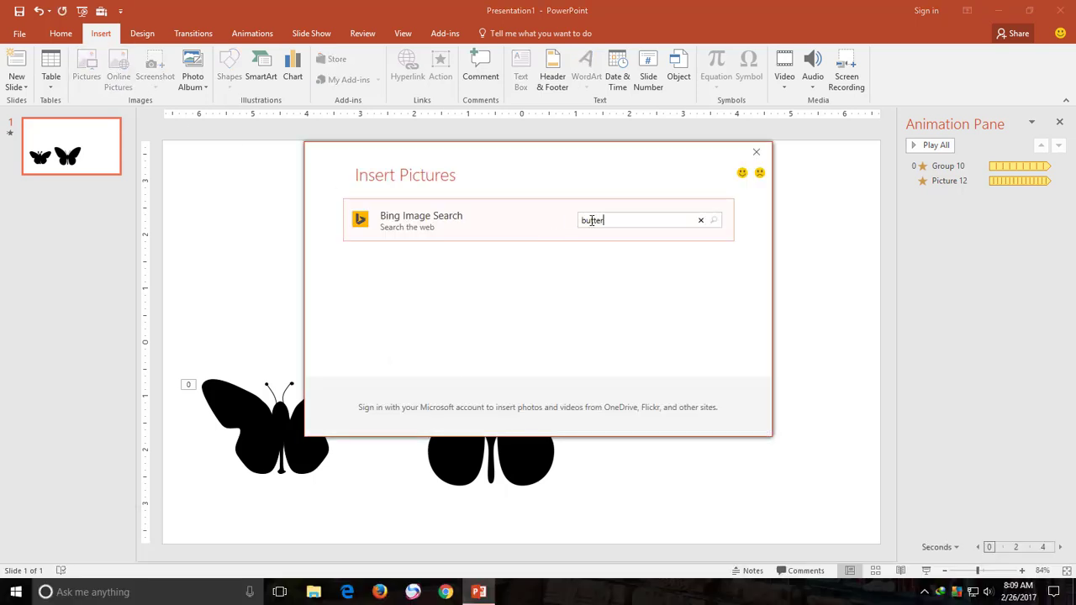
pyautogui.write('ly png')
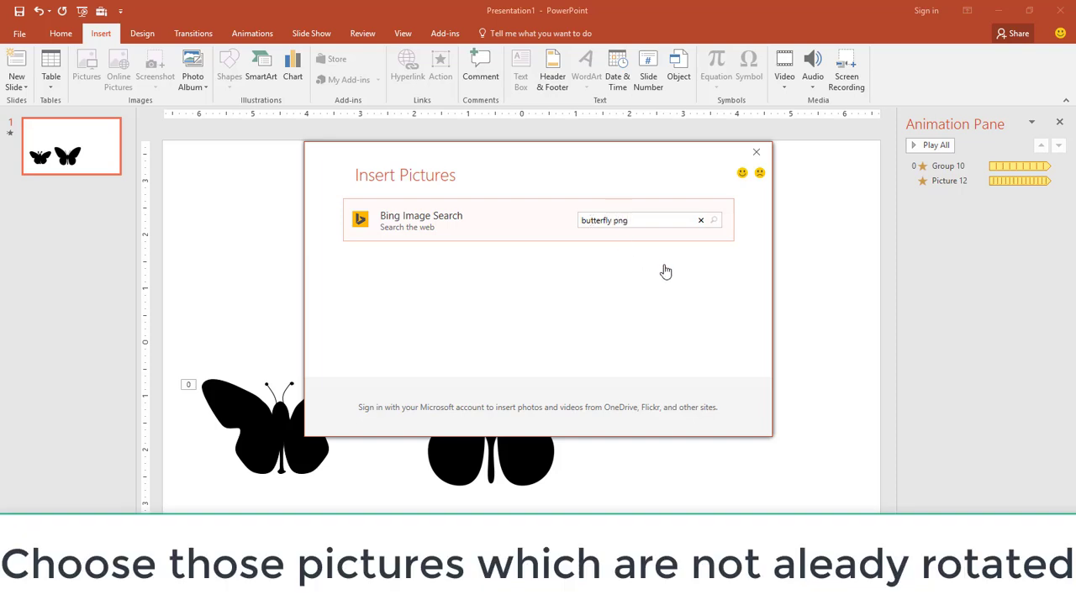
pyautogui.press('Return')
pyautogui.scroll(-3, 569, 277)
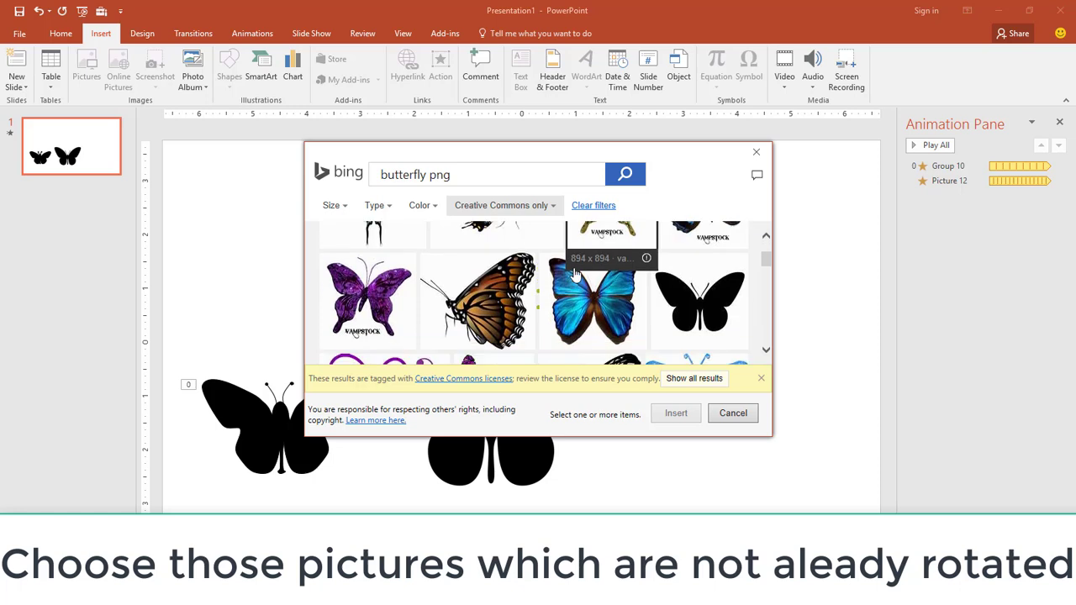
pyautogui.scroll(-2, 575, 276)
pyautogui.scroll(-1, 577, 277)
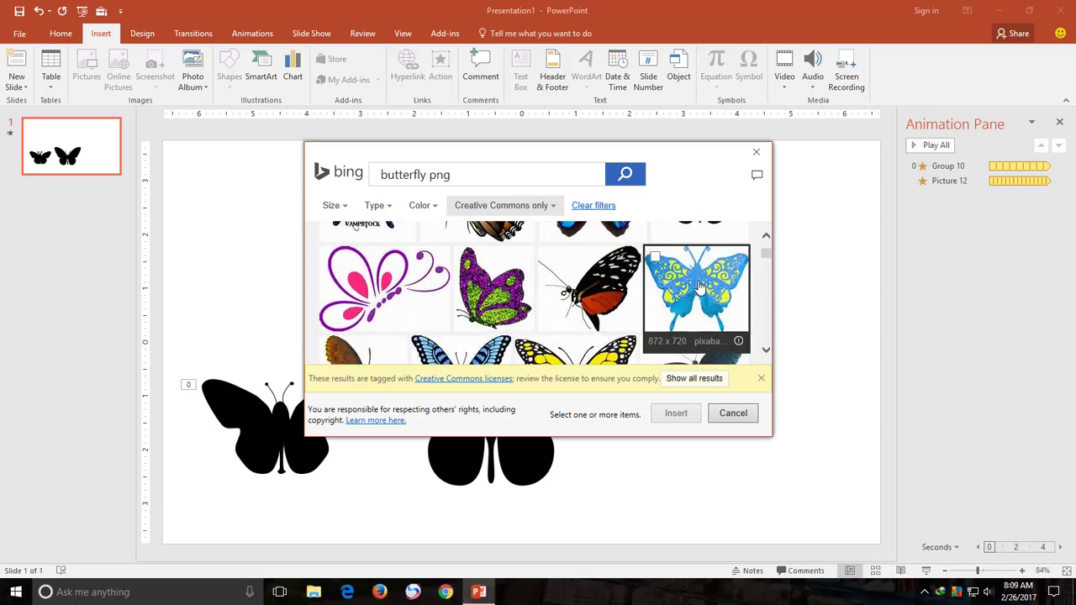
pyautogui.scroll(-2, 548, 256)
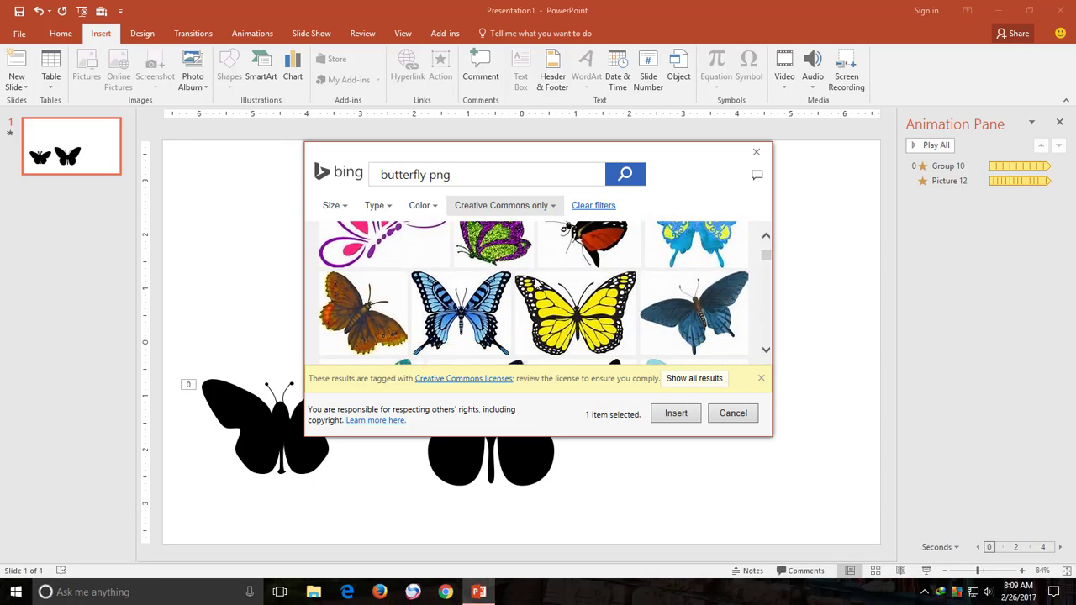
pyautogui.click(528, 286)
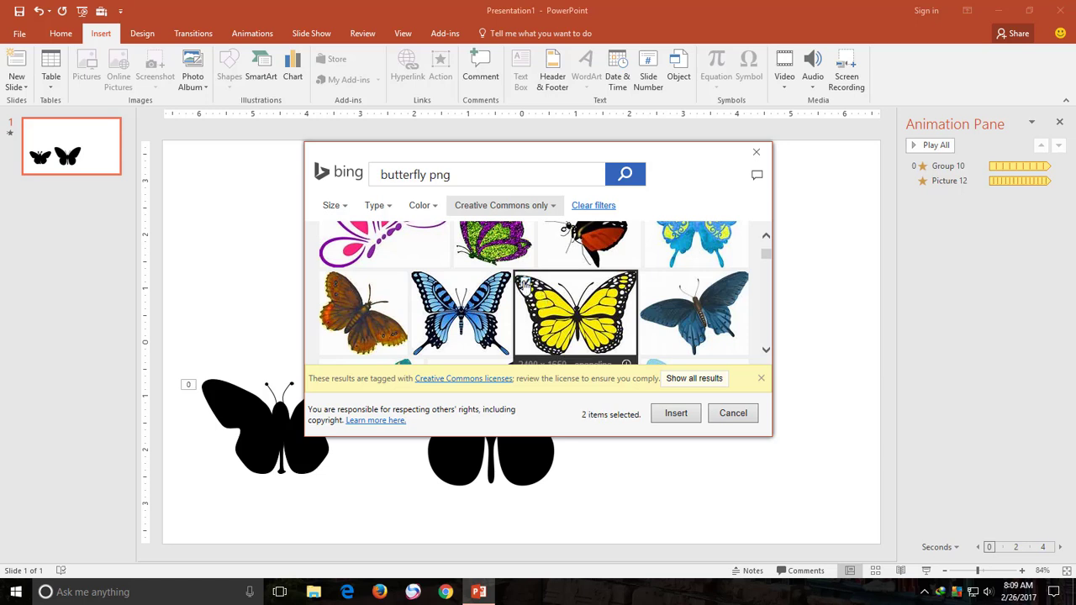
pyautogui.scroll(-1, 521, 287)
pyautogui.click(421, 266)
pyautogui.click(421, 265)
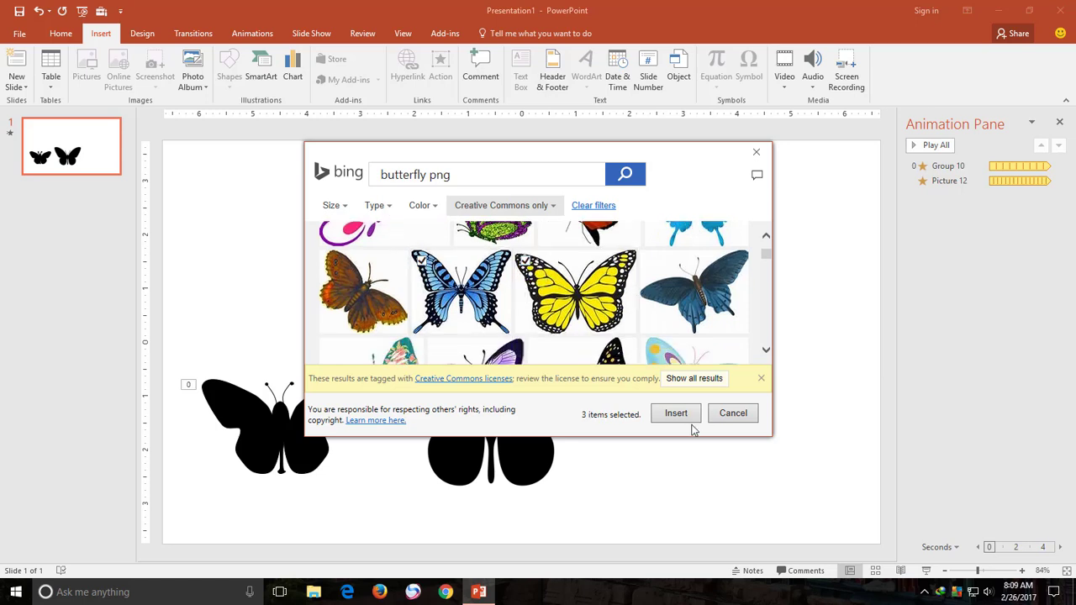
pyautogui.click(677, 414)
pyautogui.write('2')
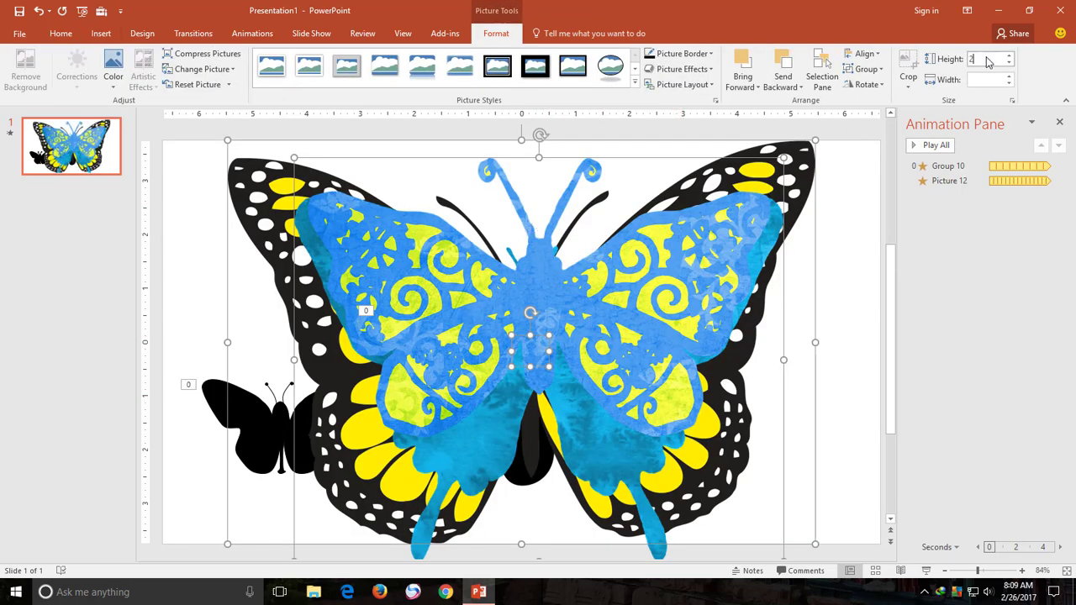
# - Make the blue swallowtail 2 inches tall and move it right of the black butterfly
pyautogui.press('Return')
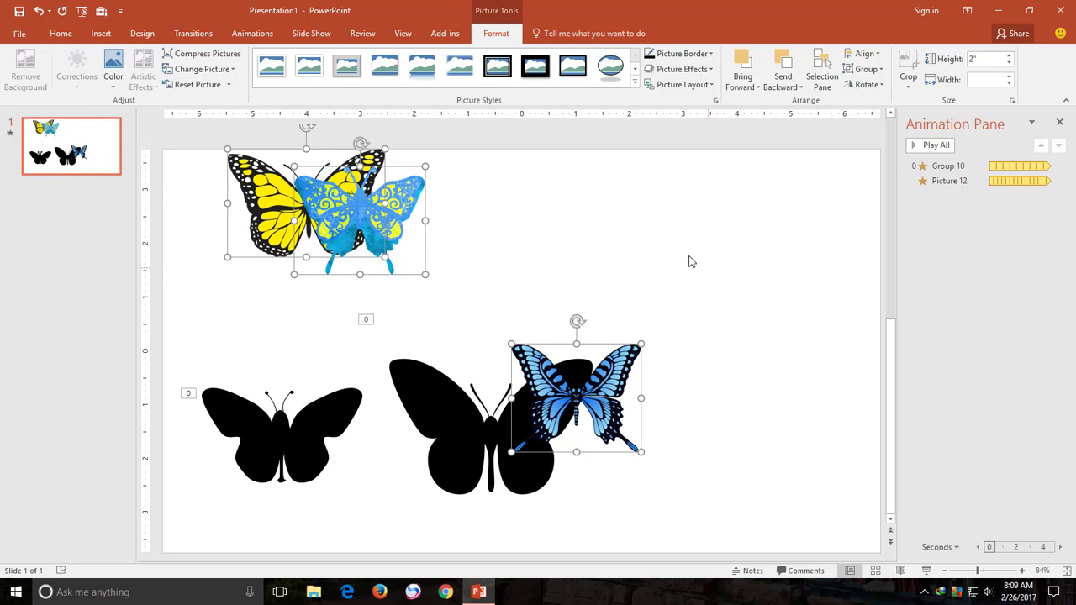
pyautogui.click(659, 305)
pyautogui.moveTo(668, 400); pyautogui.dragTo(714, 433)
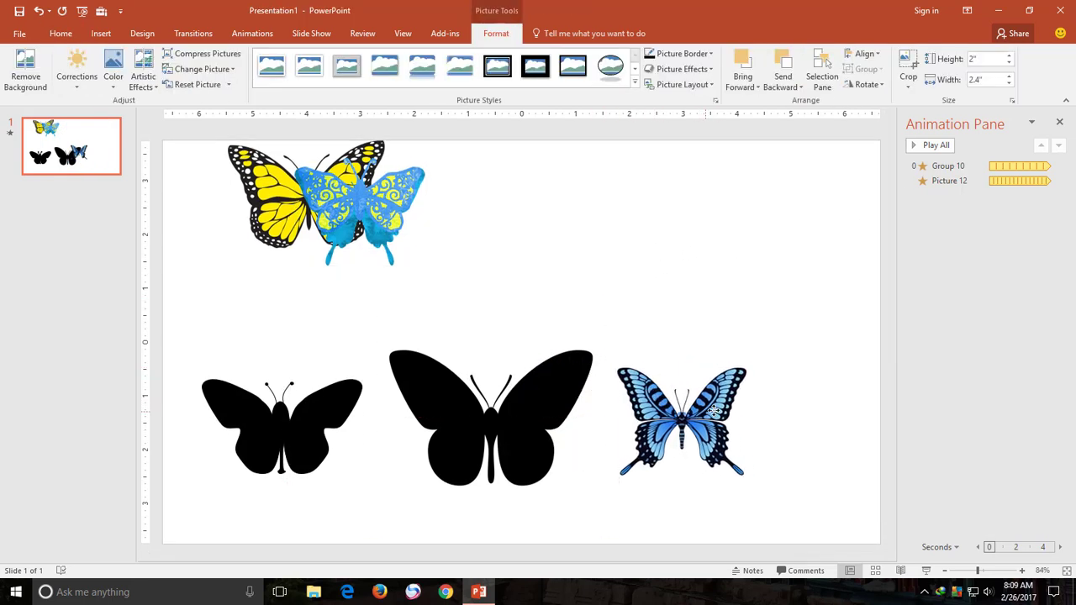
# - Copy the black butterfly's flutter onto the swallowtail with Animation Painter
pyautogui.click(529, 404)
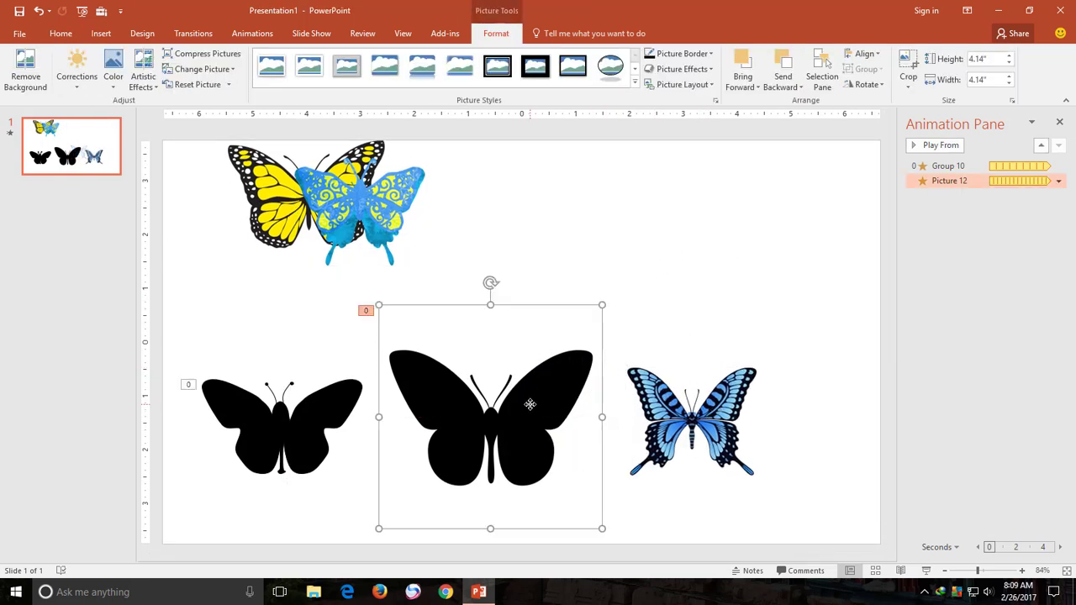
pyautogui.click(247, 35)
pyautogui.click(730, 390)
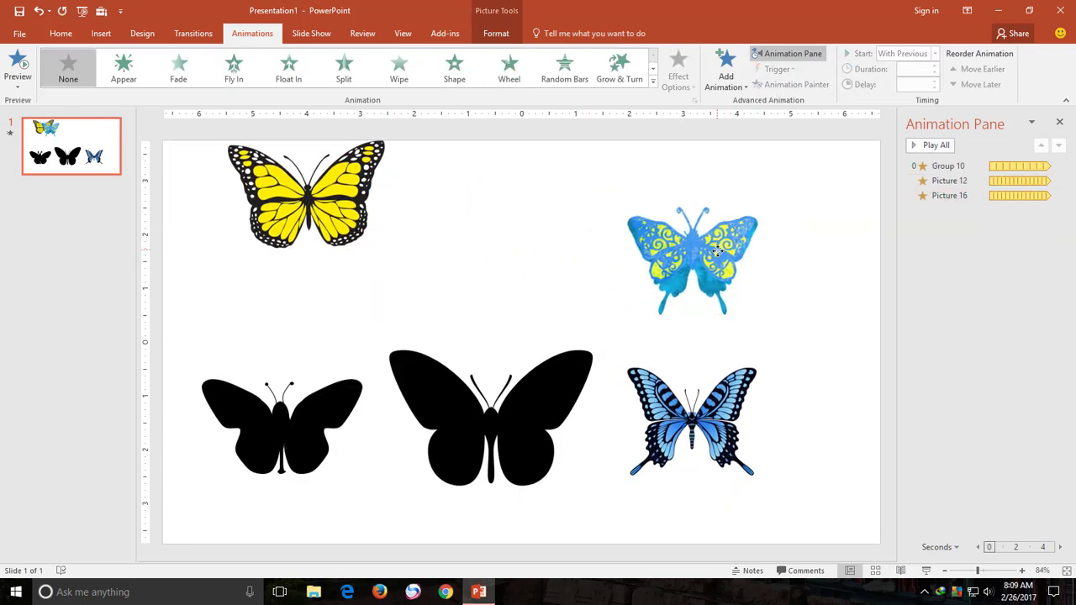
# - Paint the black butterfly's flutter onto the floral and yellow butterflies, yellow at top centre, then preview
pyautogui.click(548, 360)
pyautogui.click(687, 239)
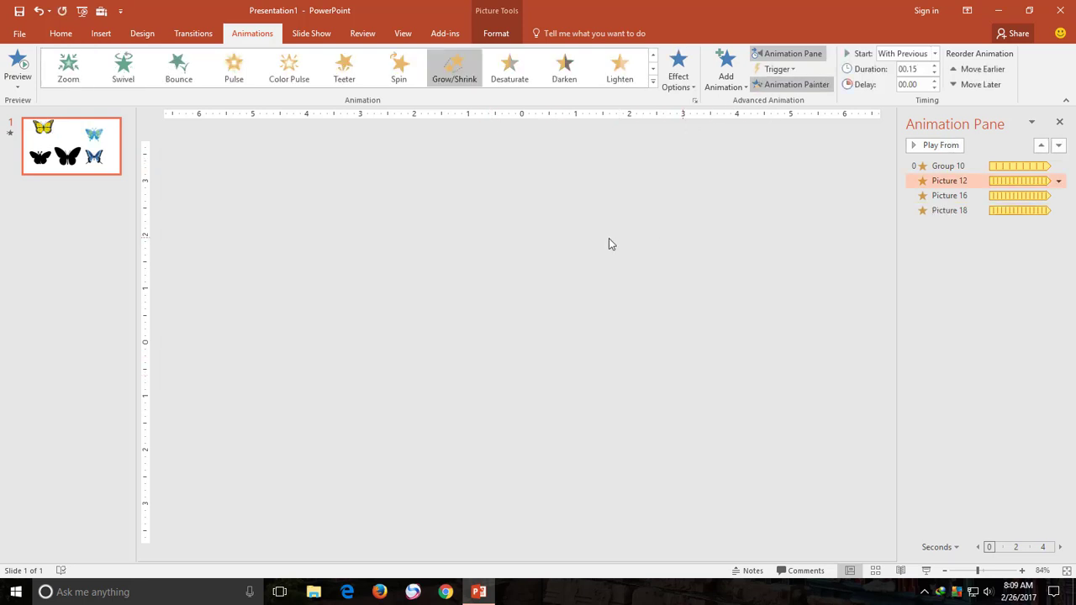
pyautogui.moveTo(507, 226); pyautogui.dragTo(515, 241)
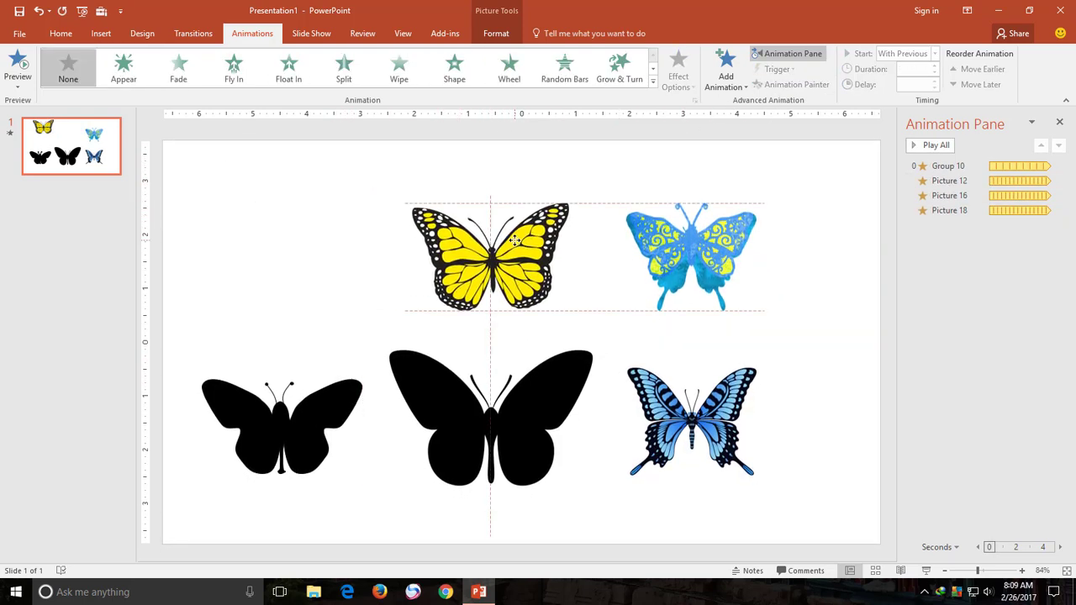
pyautogui.click(427, 389)
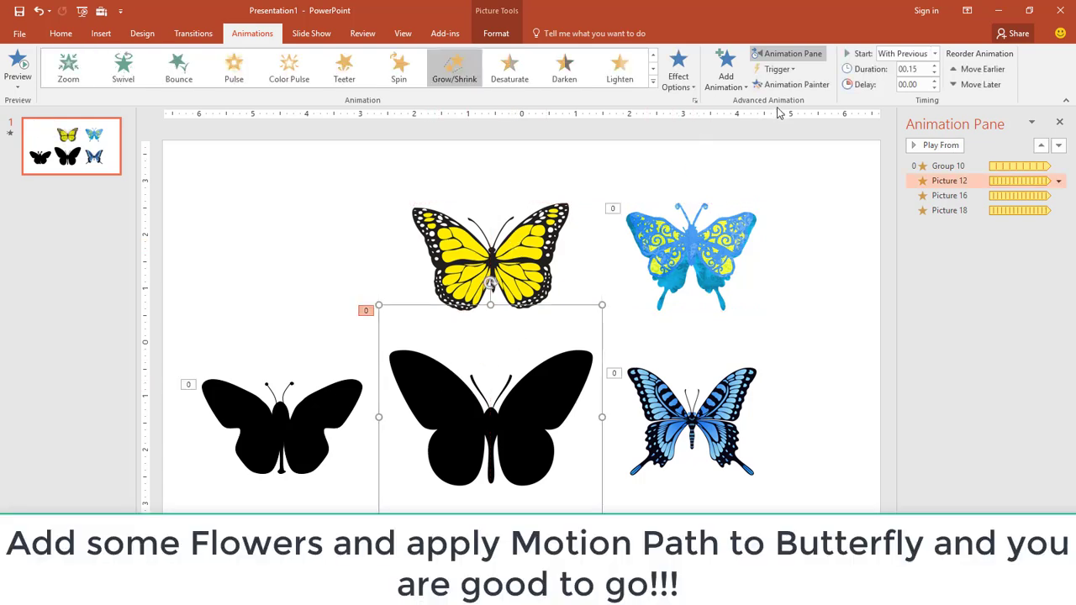
pyautogui.click(531, 237)
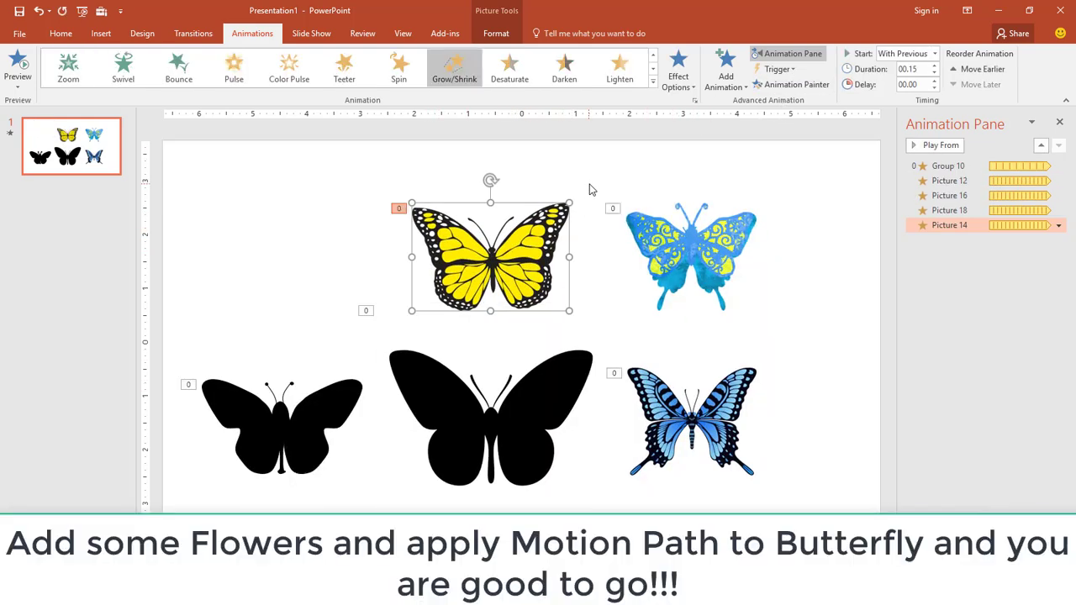
pyautogui.press('F5')
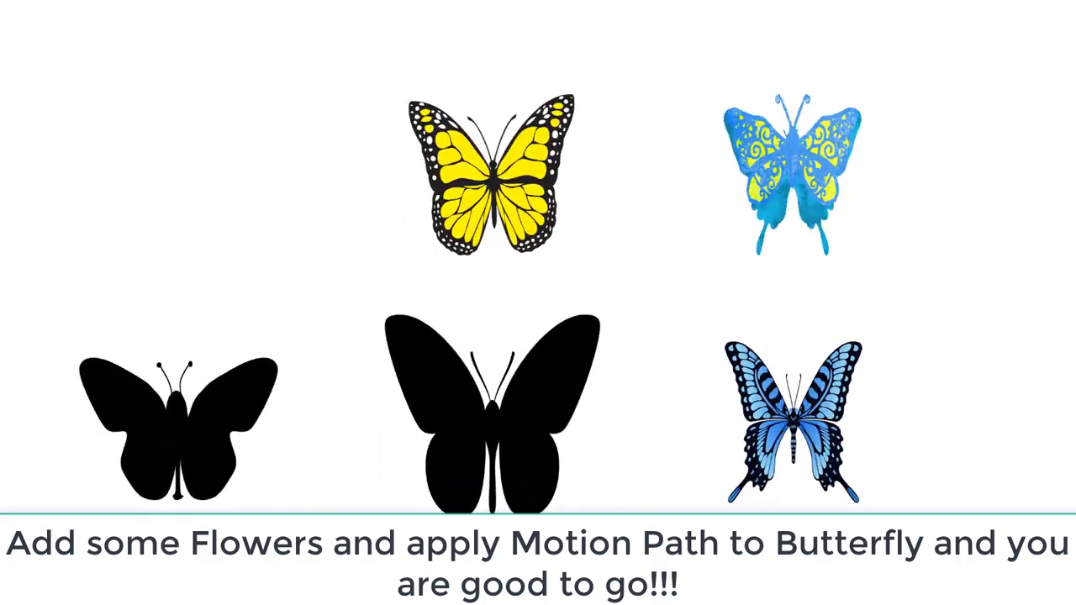
pyautogui.press('Escape')
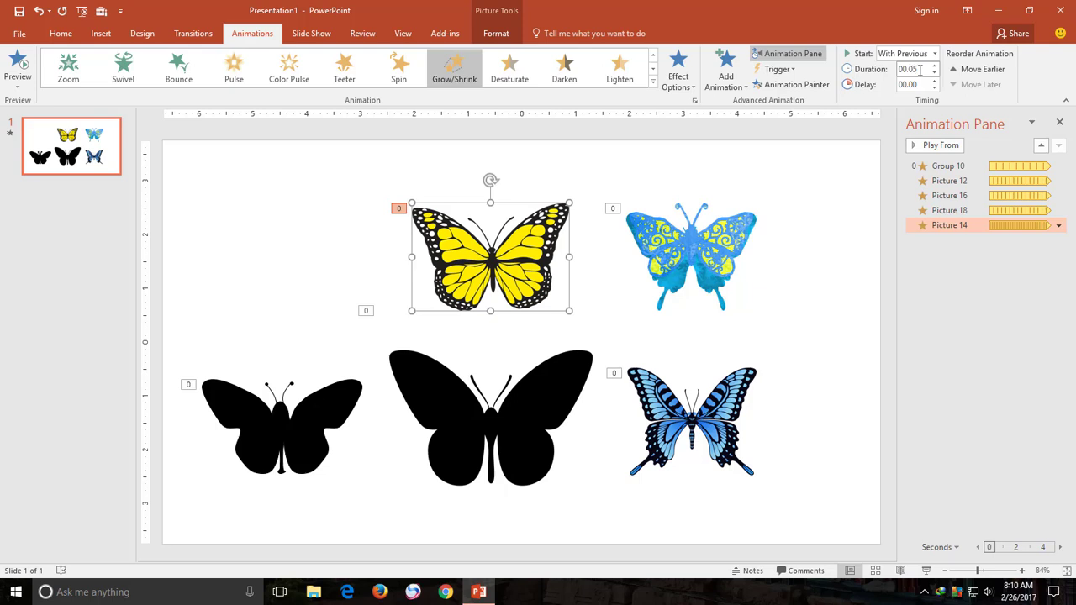
# - Set the floral butterfly's duration to 00.10 and the swallowtail's to 00.45, then preview the show
pyautogui.click(717, 243)
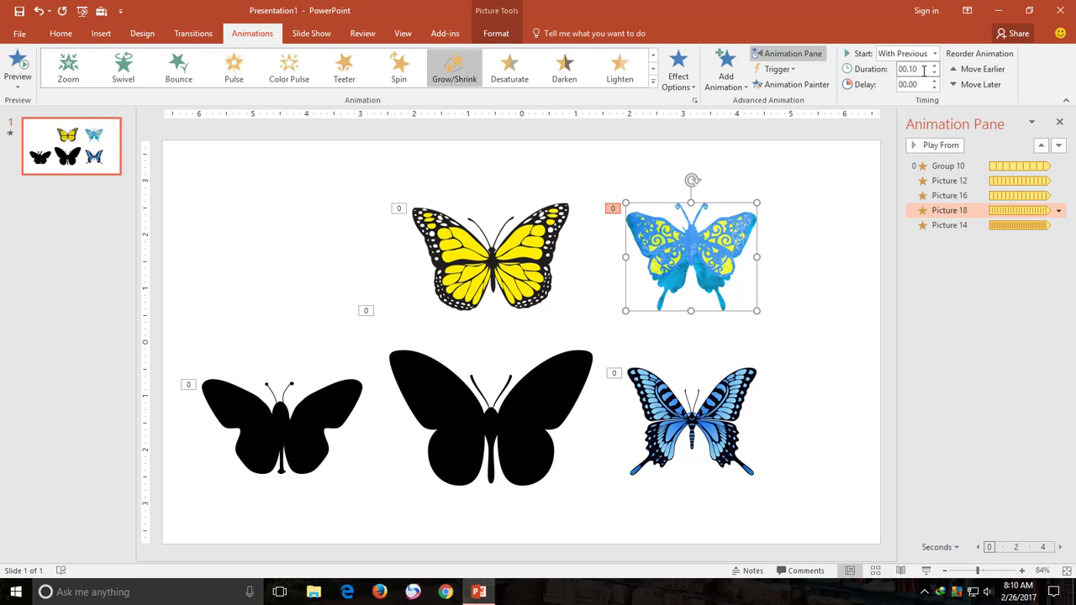
pyautogui.click(711, 408)
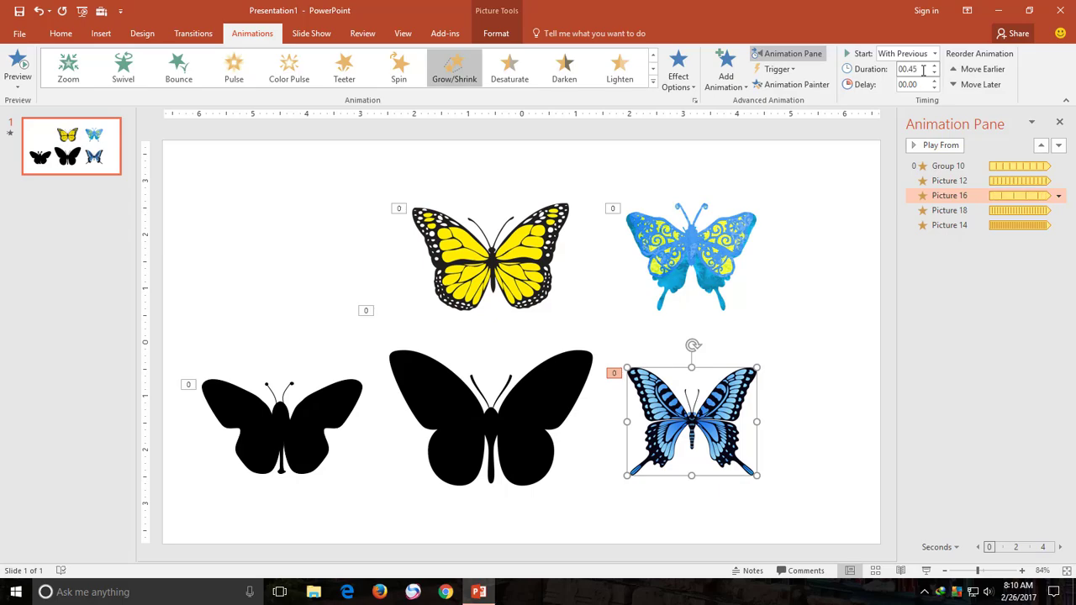
pyautogui.click(926, 572)
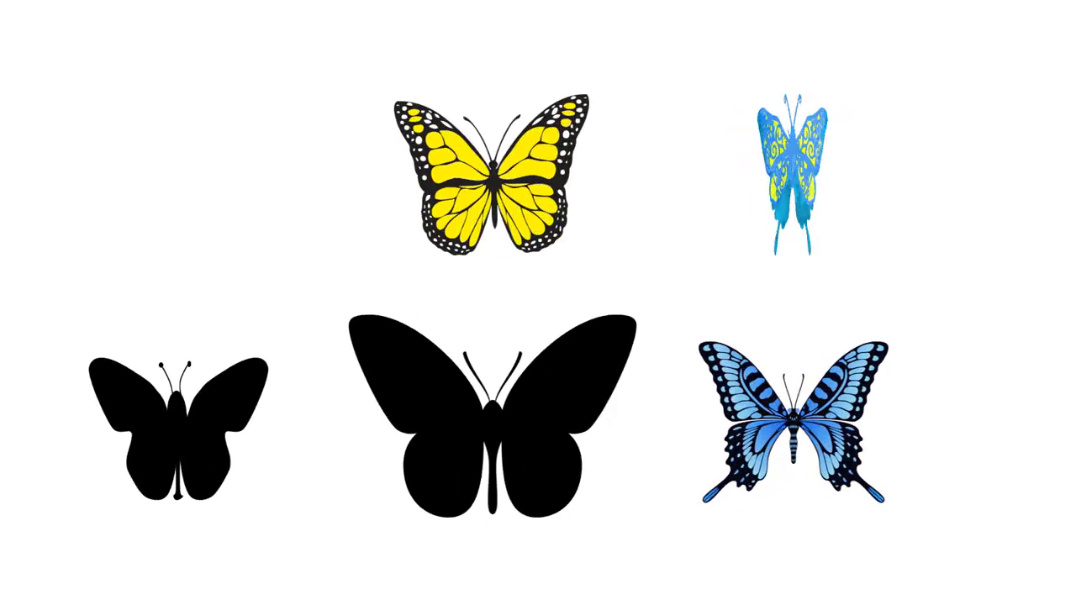
pyautogui.press('Escape')
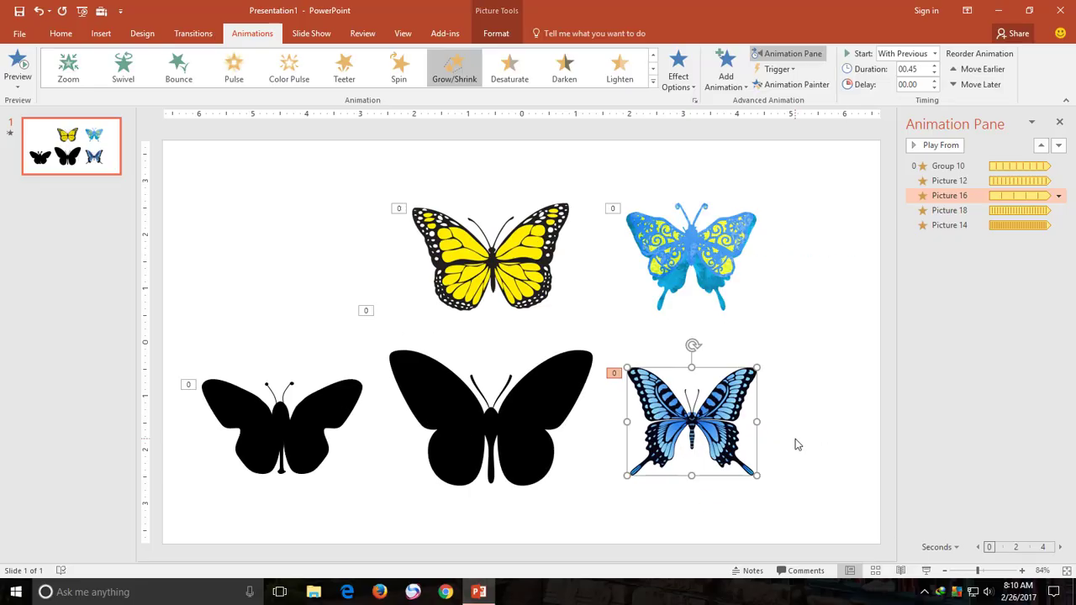
pyautogui.click(546, 370)
pyautogui.click(519, 269)
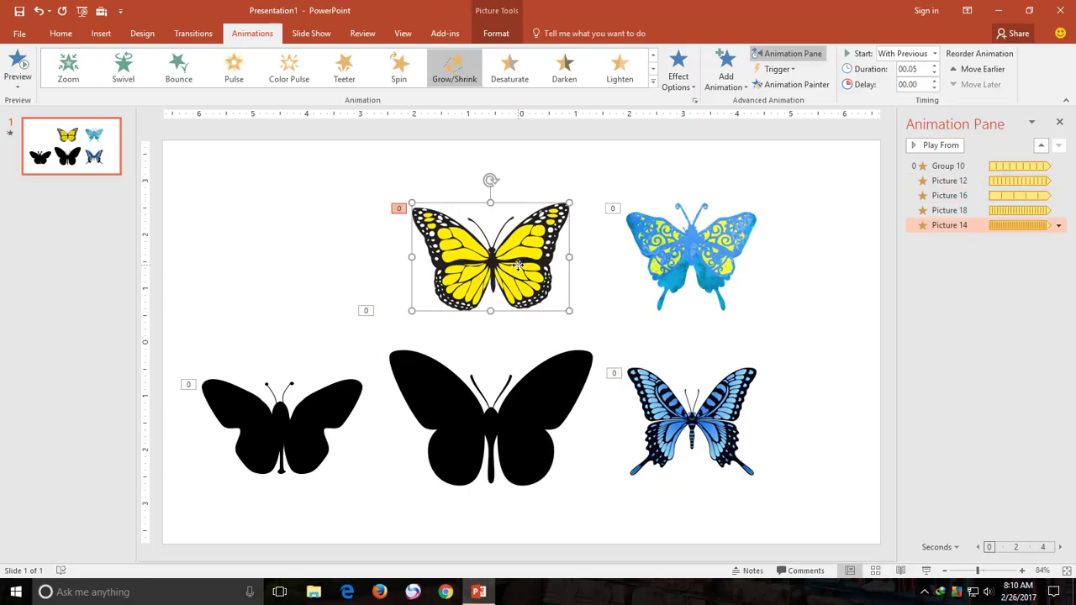
# - Give the yellow butterfly a 25° clockwise auto-reversing Spin, then select the floral butterfly
pyautogui.click(726, 75)
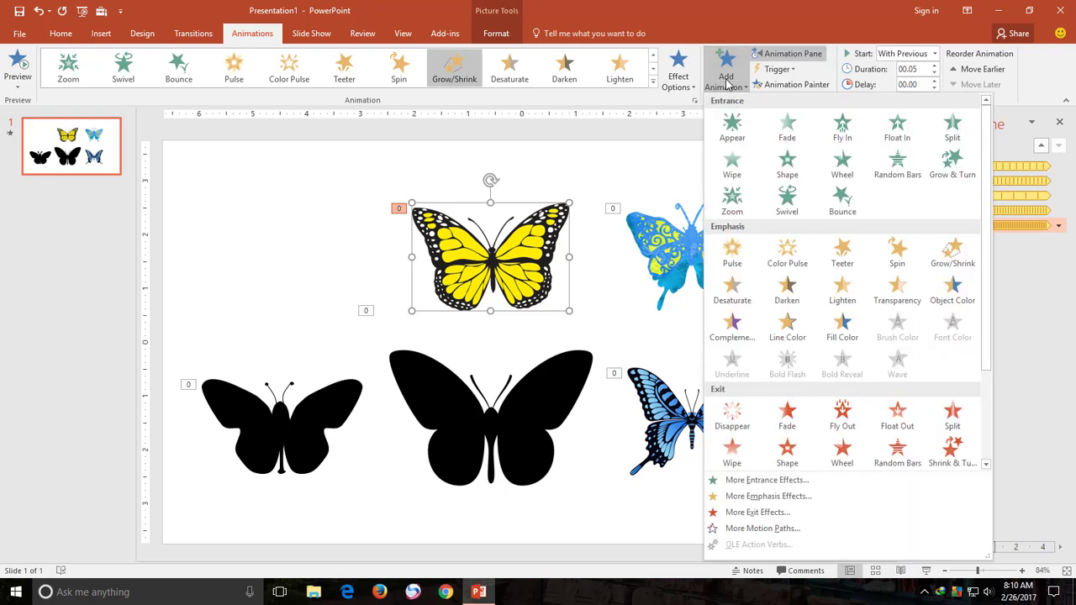
pyautogui.click(897, 250)
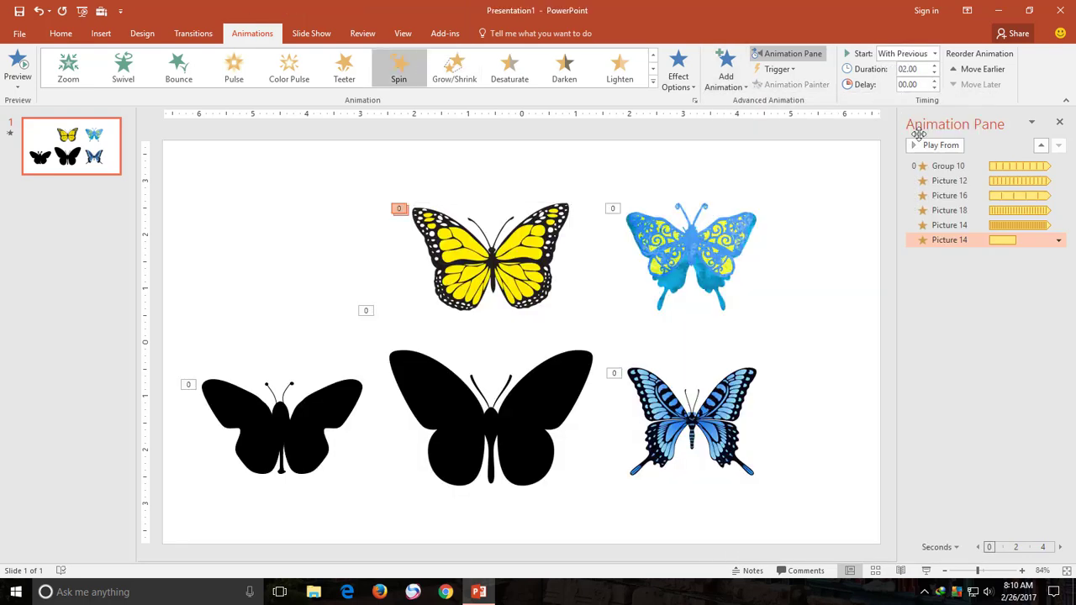
pyautogui.doubleClick(947, 241)
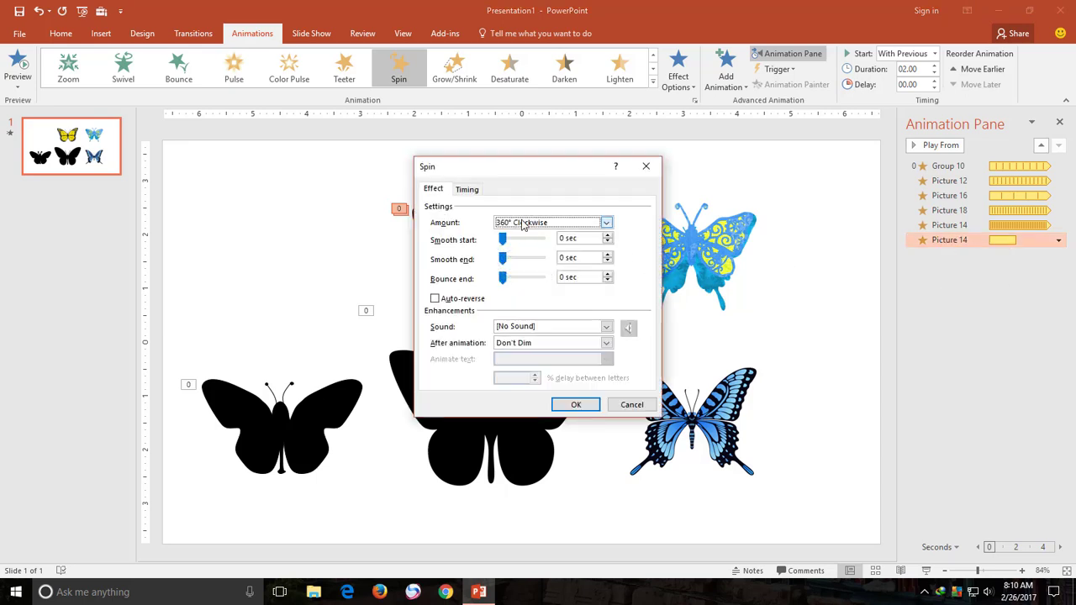
pyautogui.click(522, 225)
pyautogui.write('25')
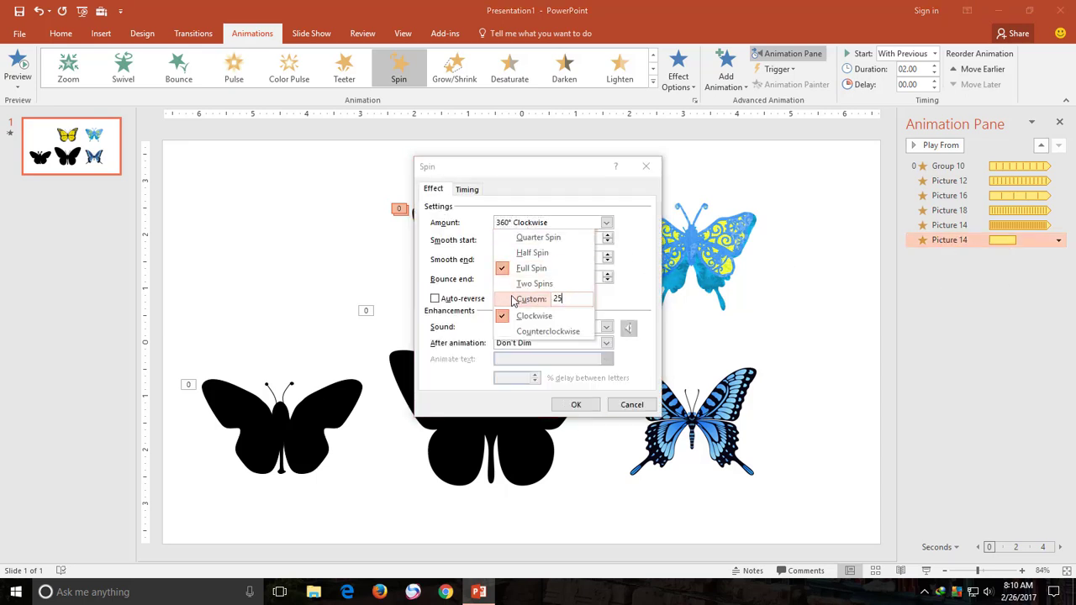
pyautogui.press('Return')
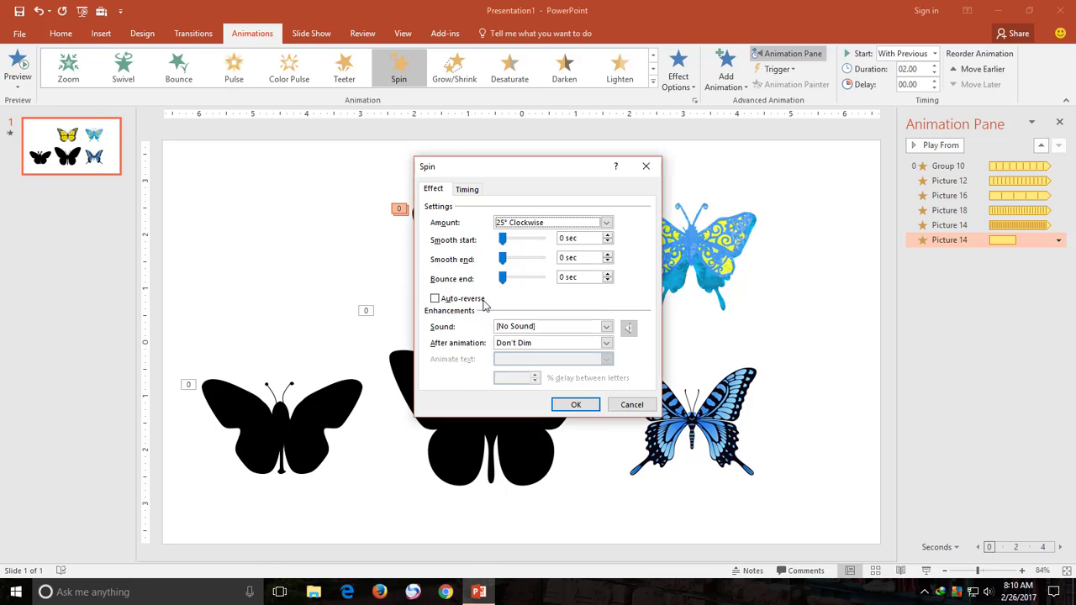
pyautogui.click(573, 408)
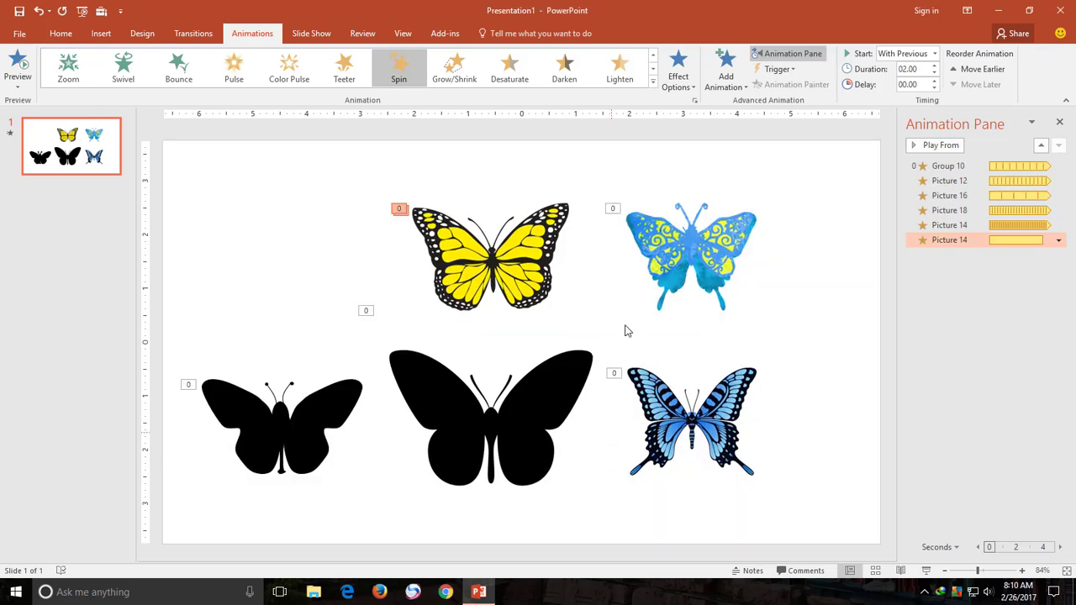
pyautogui.click(688, 250)
# - Add a Spin emphasis to the floral butterfly, starting With Previous
pyautogui.click(728, 80)
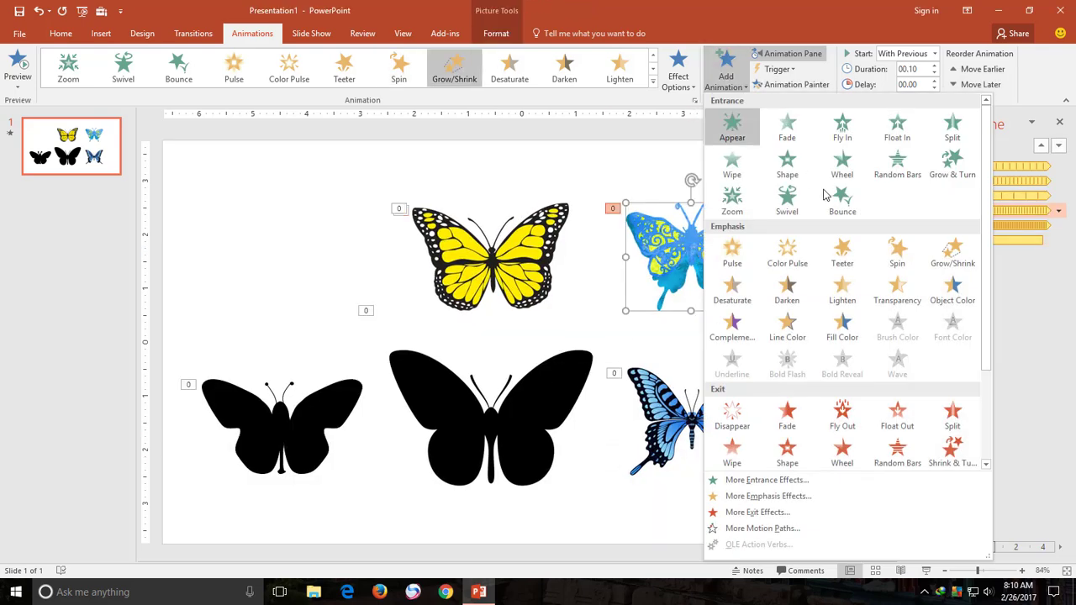
pyautogui.click(896, 252)
pyautogui.click(906, 53)
pyautogui.click(904, 84)
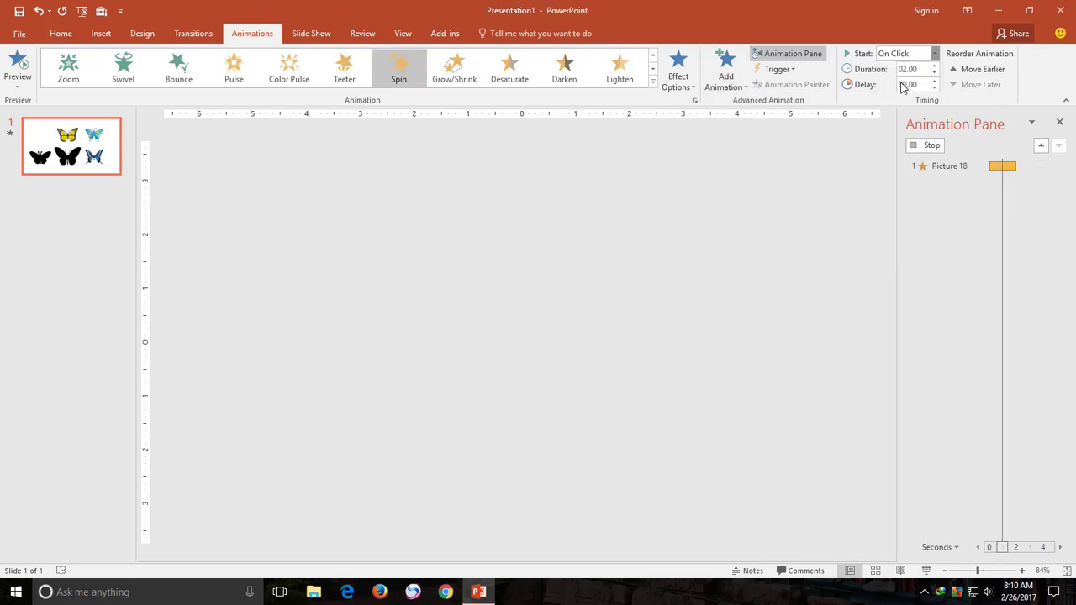
# - Set the floral butterfly's spin amount to a custom 30° counterclockwise
pyautogui.click(1058, 255)
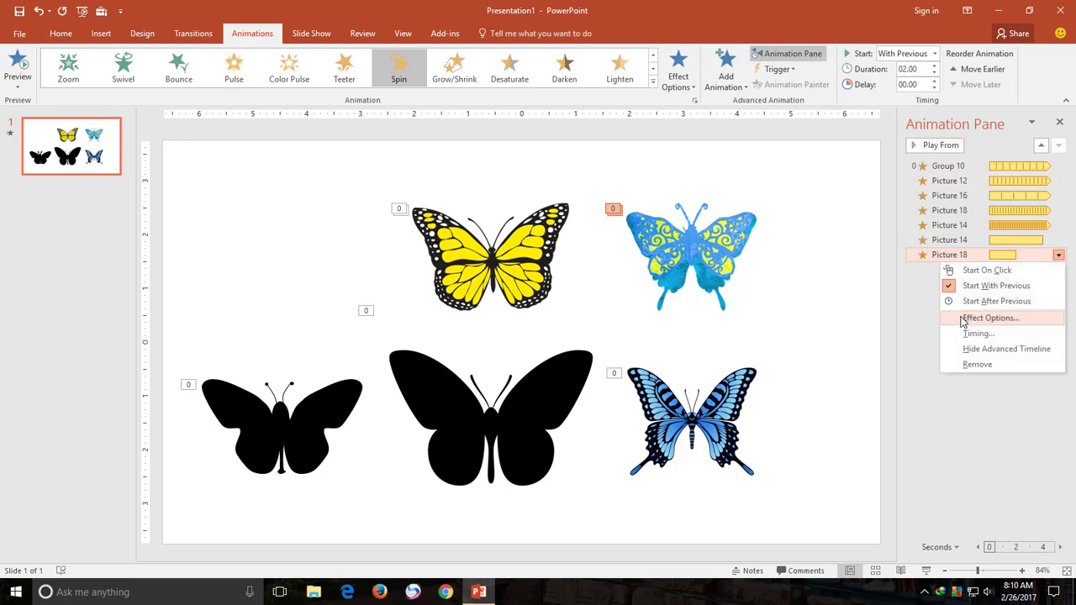
pyautogui.click(966, 319)
pyautogui.click(605, 222)
pyautogui.write('30')
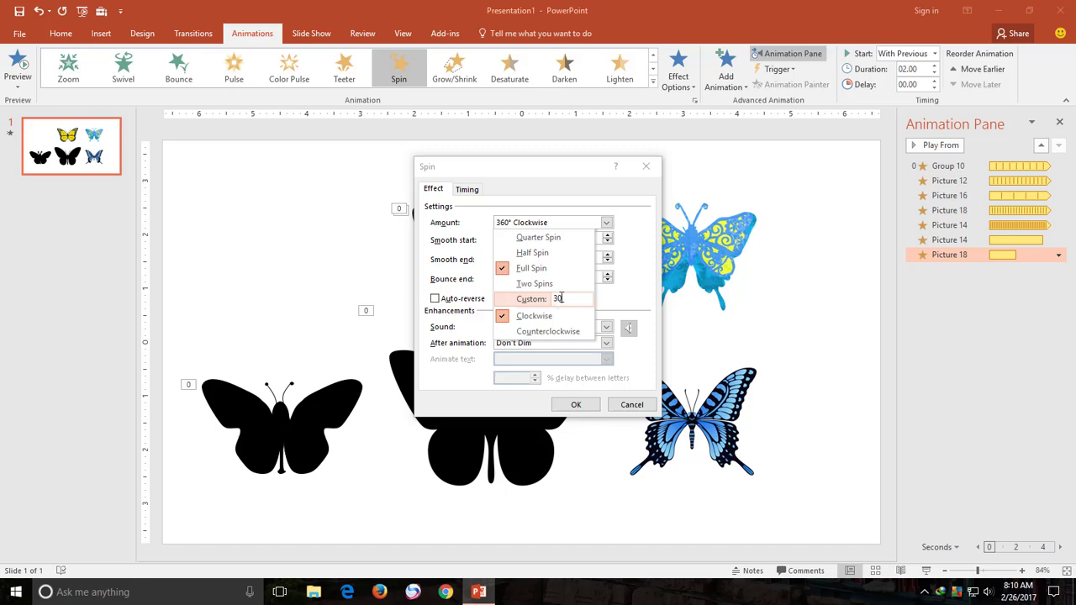
pyautogui.press('Return')
pyautogui.click(550, 222)
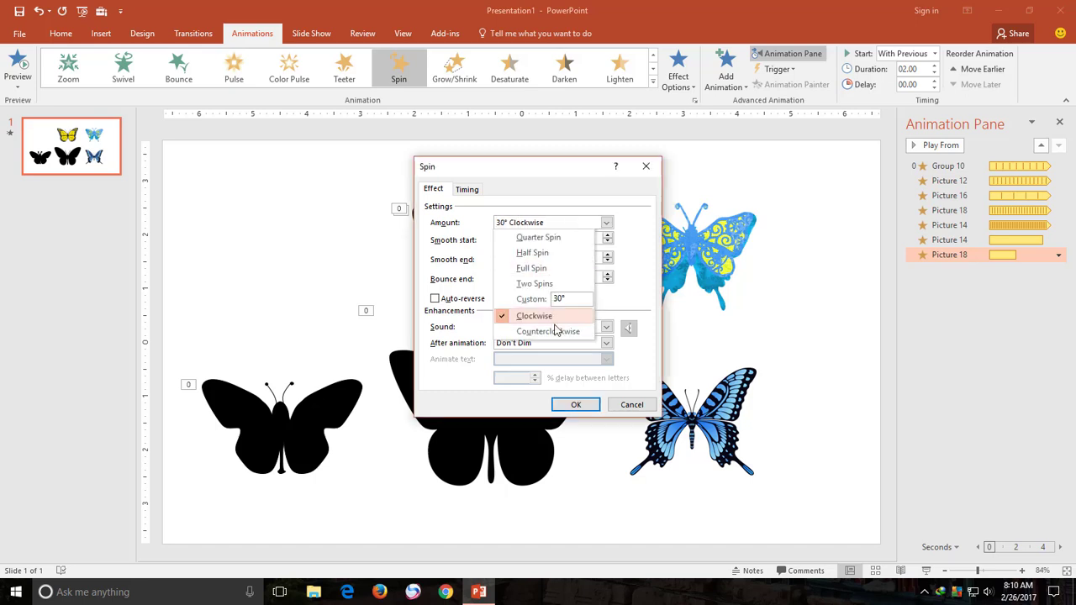
pyautogui.click(551, 331)
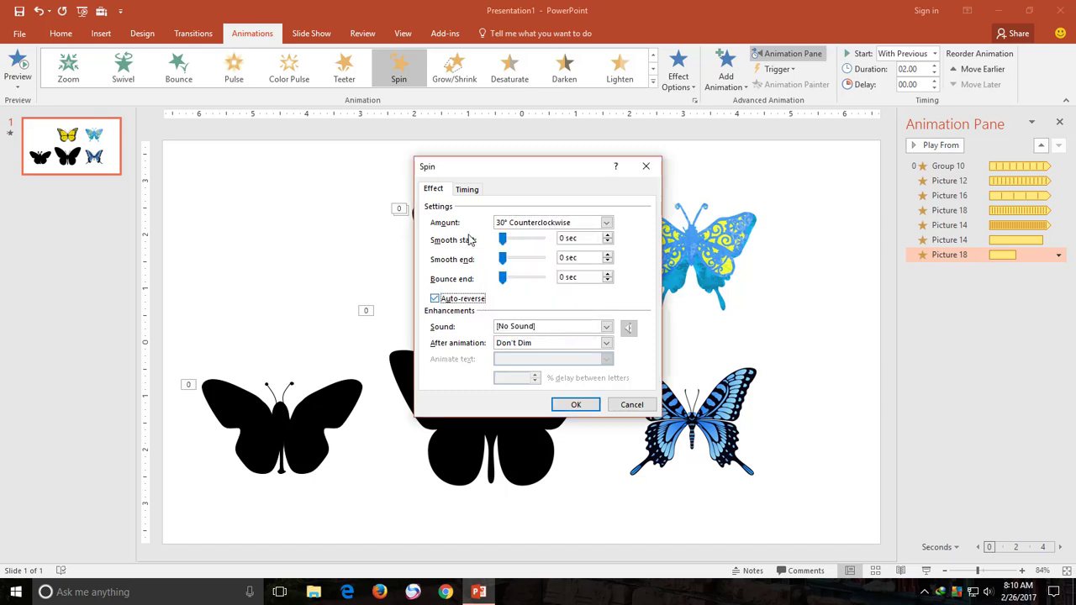
# - Make the floral butterfly's spin repeat until the end of the slide
pyautogui.click(467, 190)
pyautogui.click(554, 257)
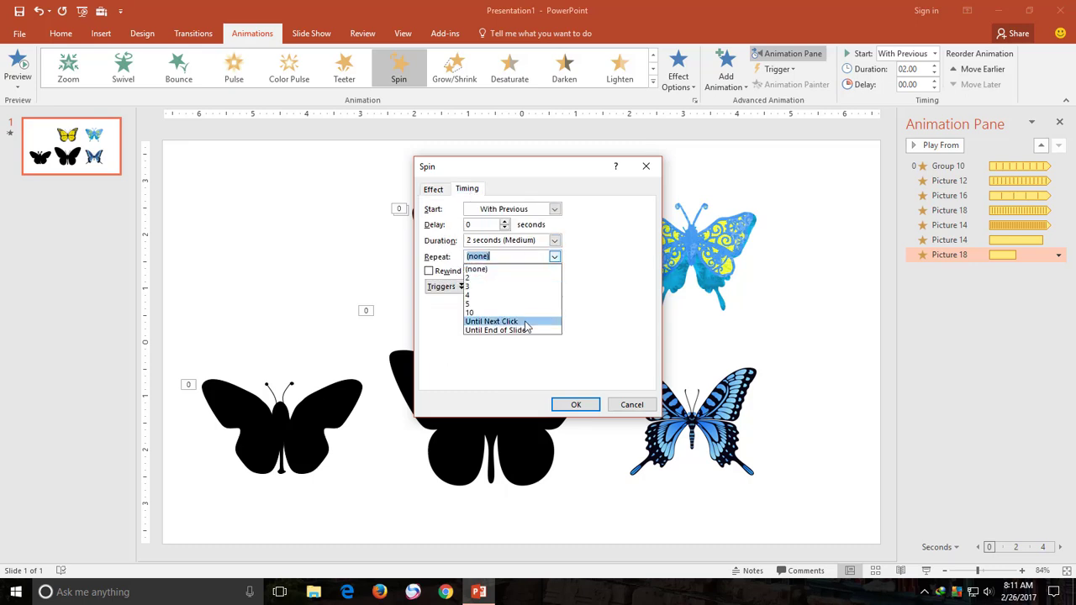
pyautogui.click(522, 333)
pyautogui.click(575, 405)
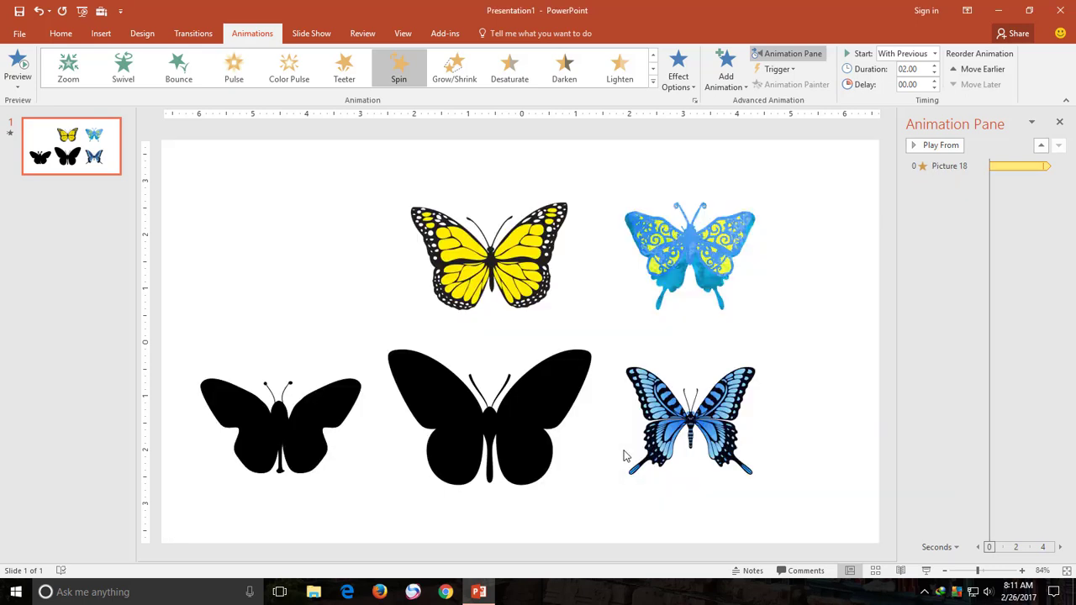
# - Play the butterfly slide as a full-screen slide show from the status bar
pyautogui.click(926, 573)
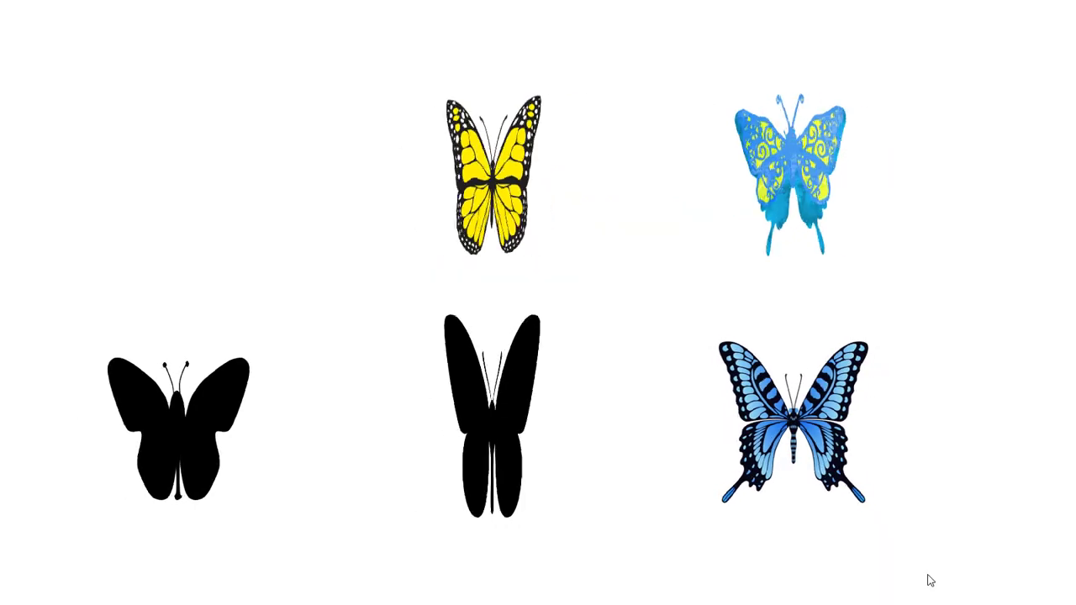